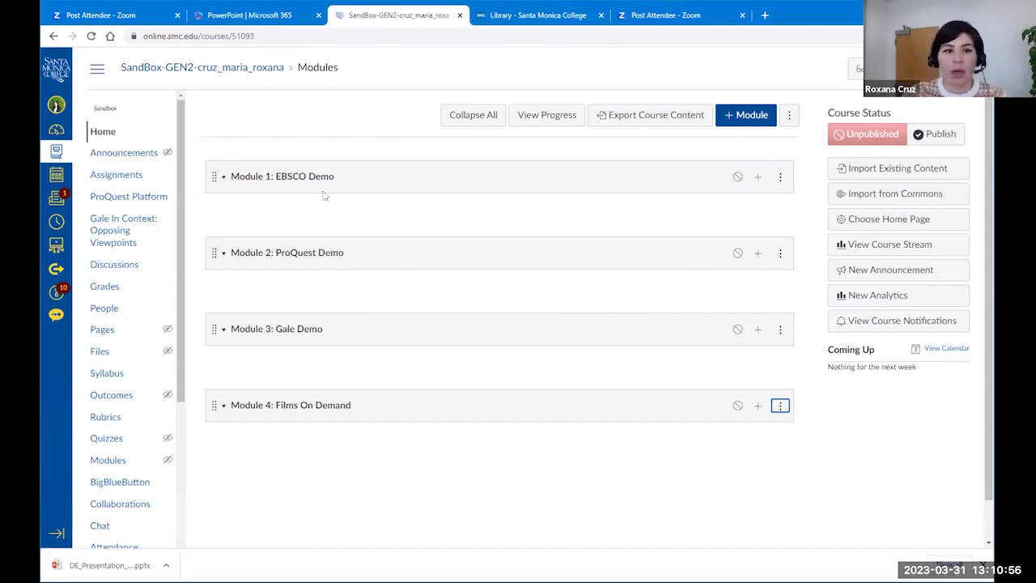
# Start adding an External Tool item to Module 1: EBSCO Demo and choose EBSCOhost as the tool
pyautogui.click(756, 177)
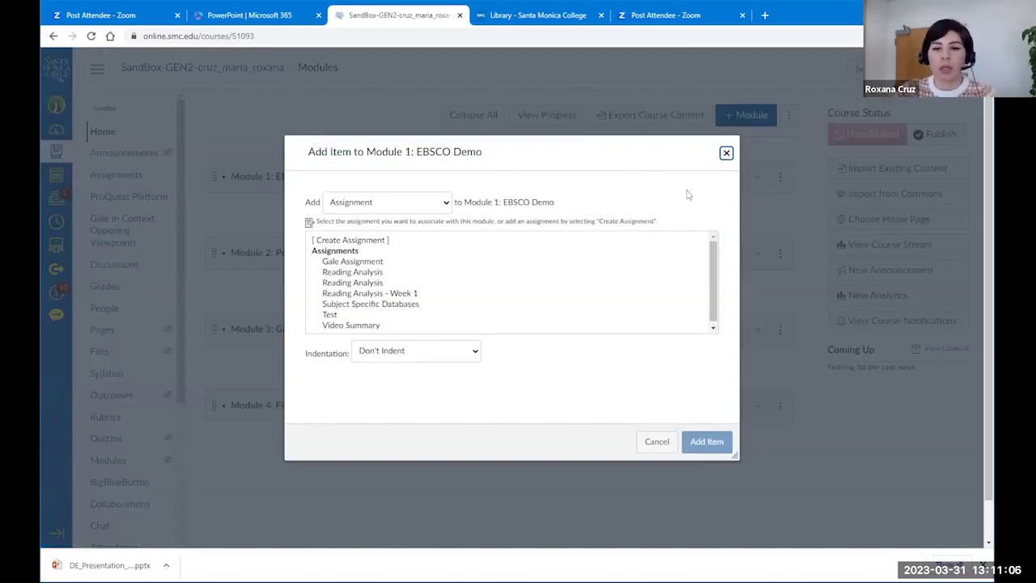
pyautogui.click(726, 153)
pyautogui.click(757, 176)
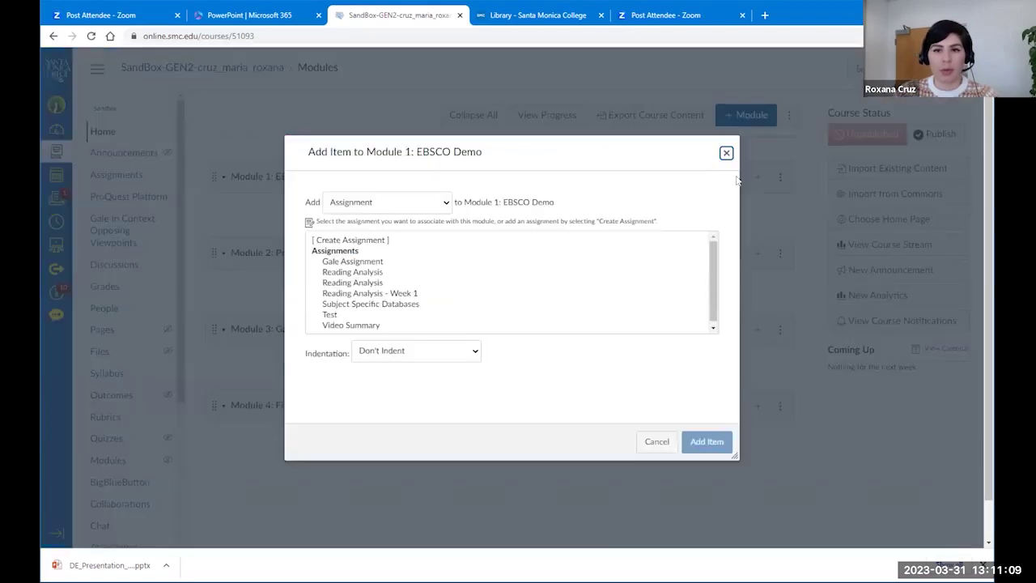
pyautogui.click(406, 203)
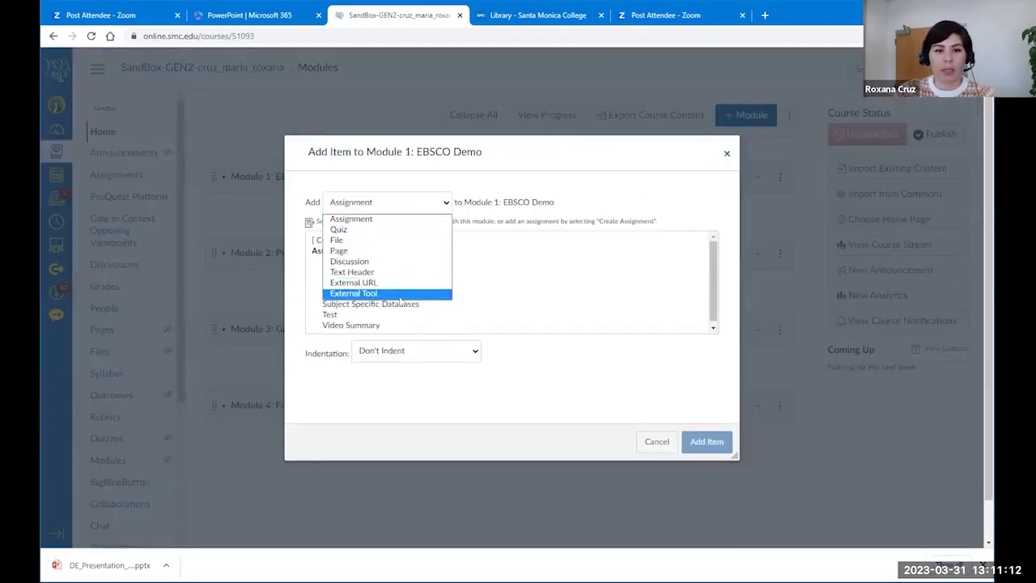
pyautogui.click(400, 296)
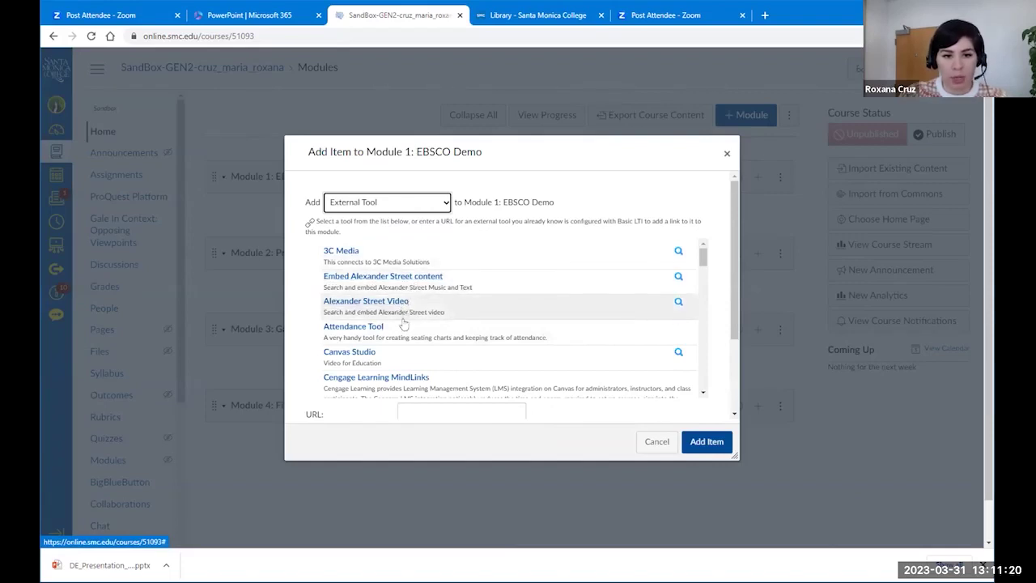
pyautogui.scroll(-3, 429, 327)
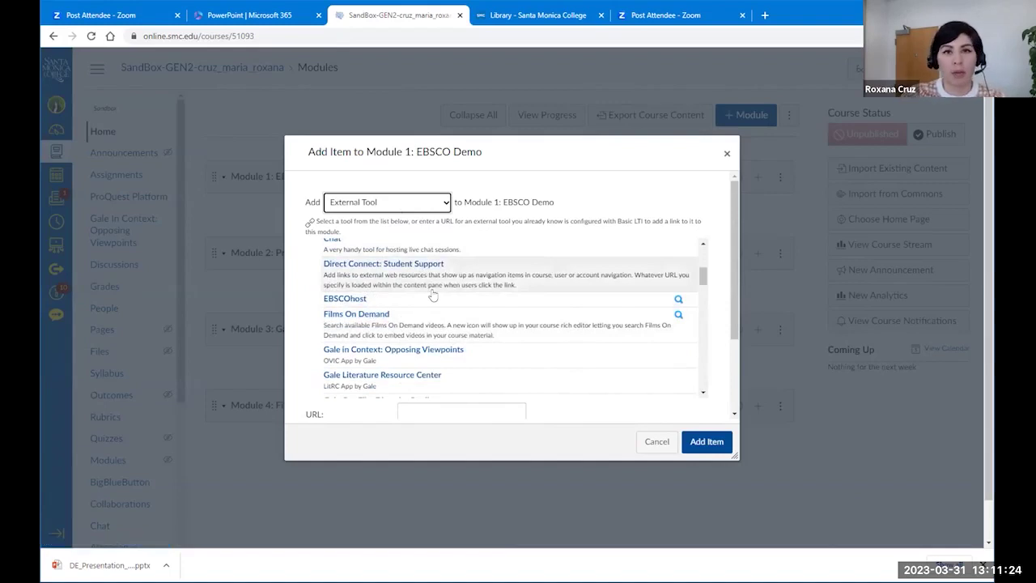
pyautogui.click(345, 299)
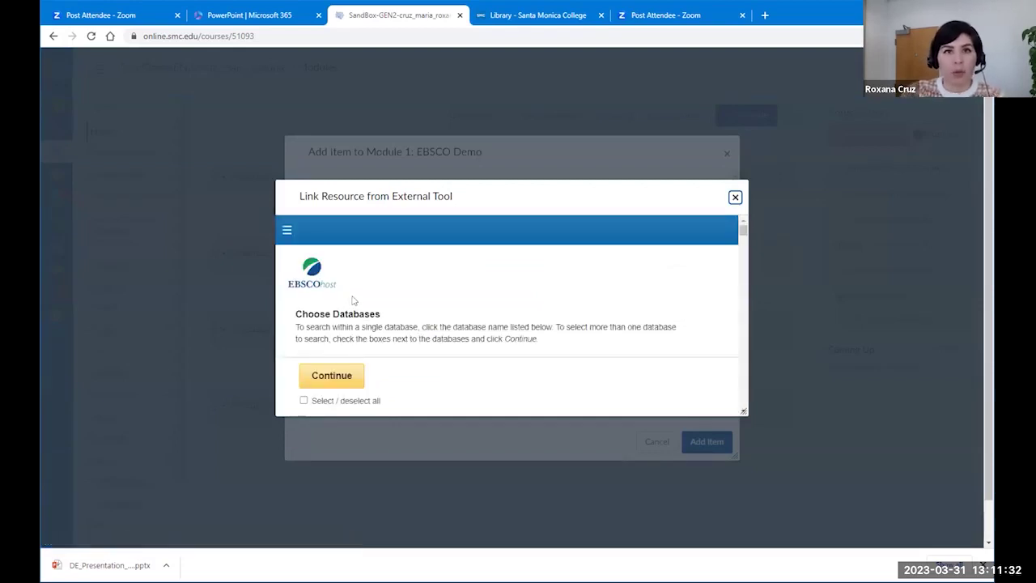
# Select all EBSCOhost databases and continue to the search form
pyautogui.scroll(-2, 364, 312)
pyautogui.scroll(2, 380, 320)
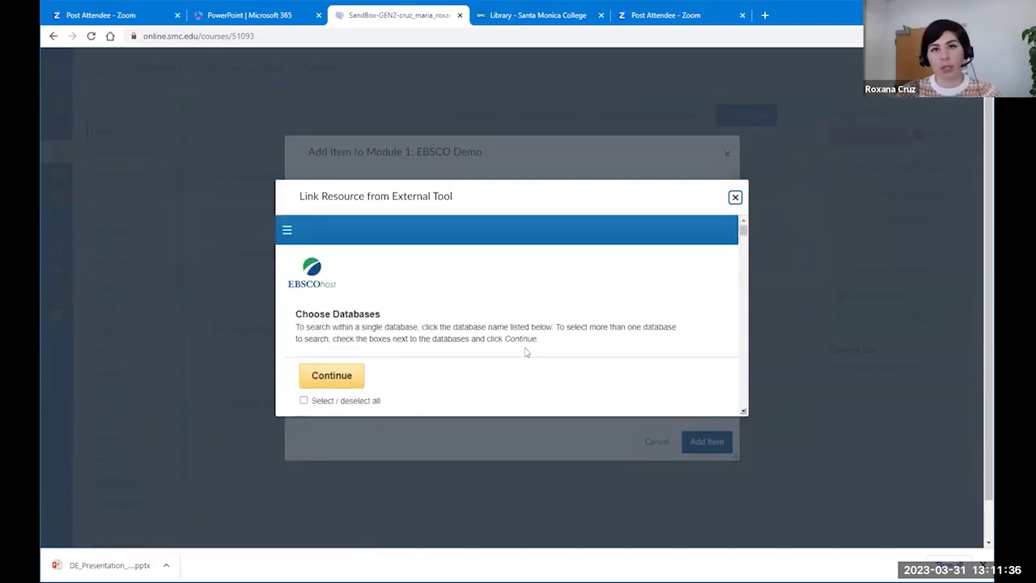
pyautogui.scroll(-2, 519, 352)
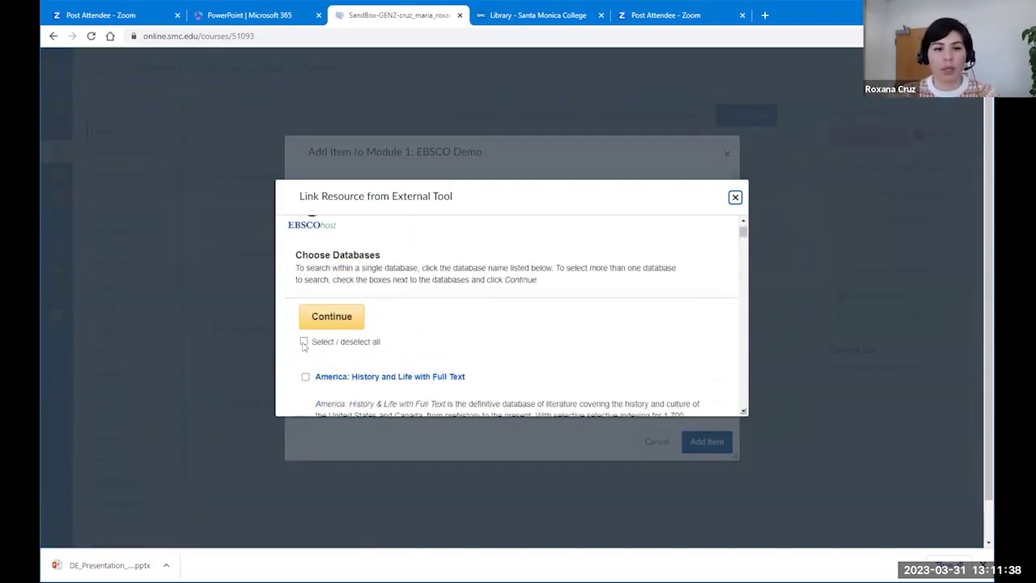
pyautogui.click(303, 342)
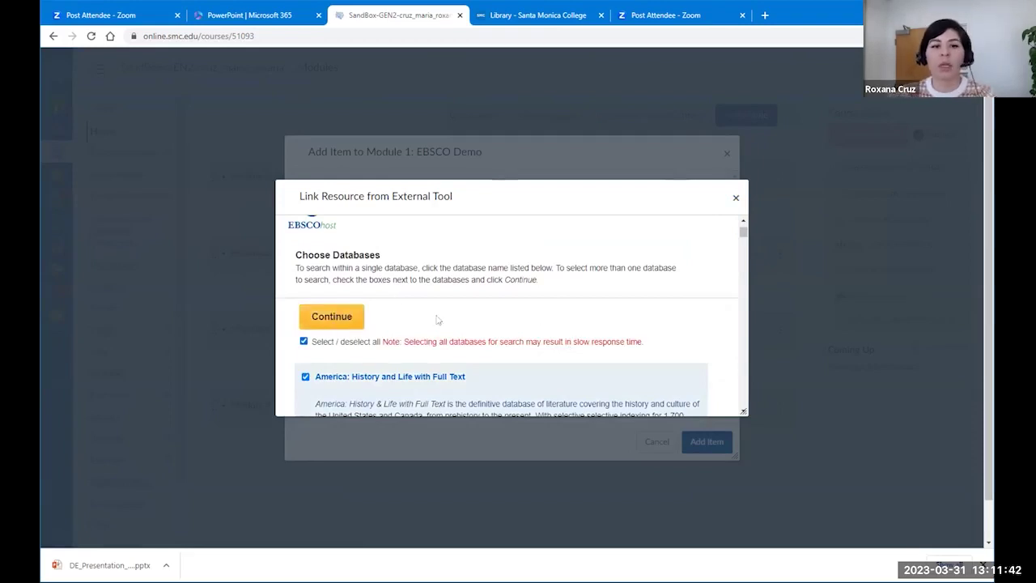
pyautogui.click(332, 318)
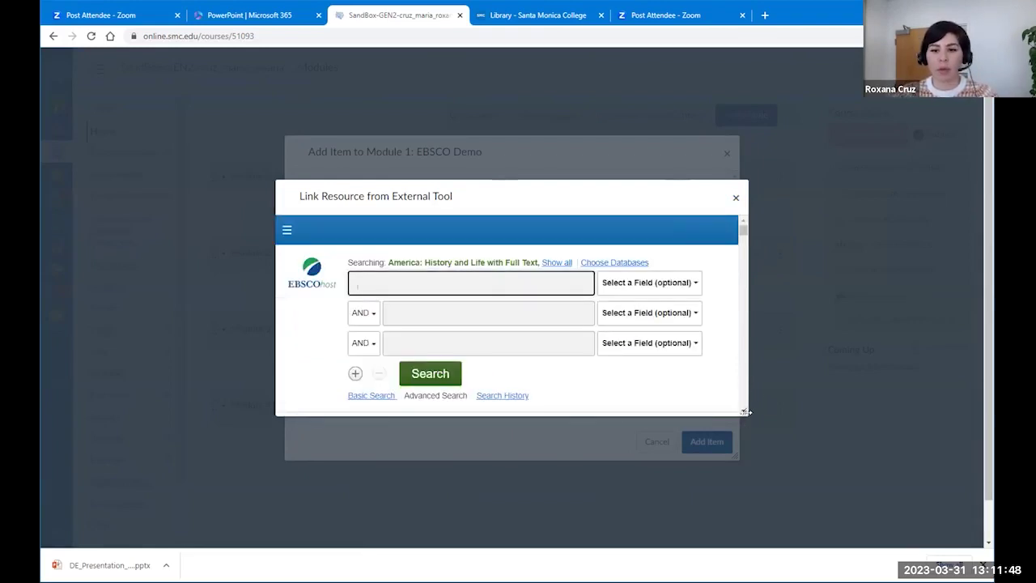
# Enlarge the Link Resource from External Tool window and search the databases for "food desert"
pyautogui.moveTo(741, 413); pyautogui.dragTo(871, 507)
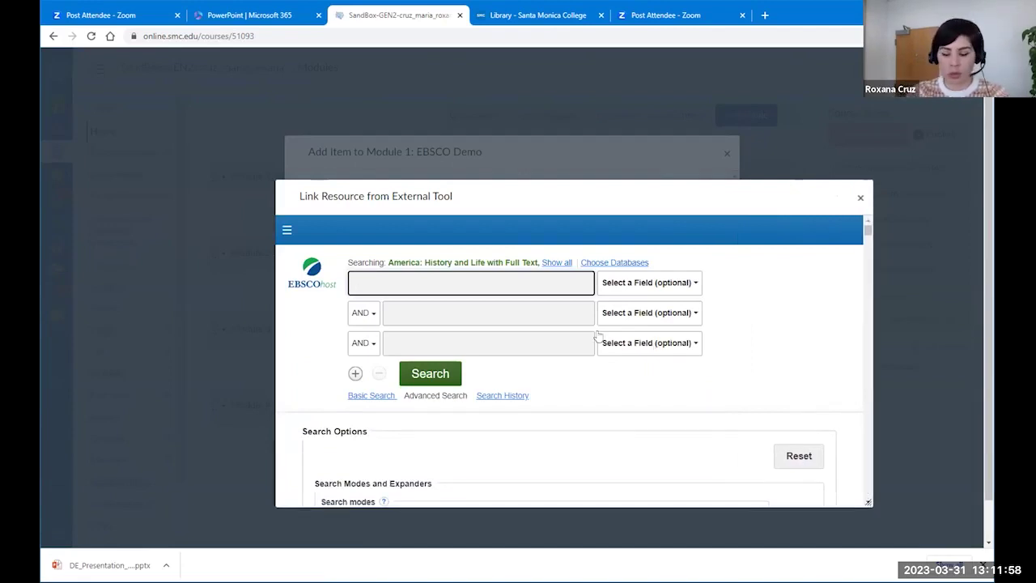
pyautogui.write('F')
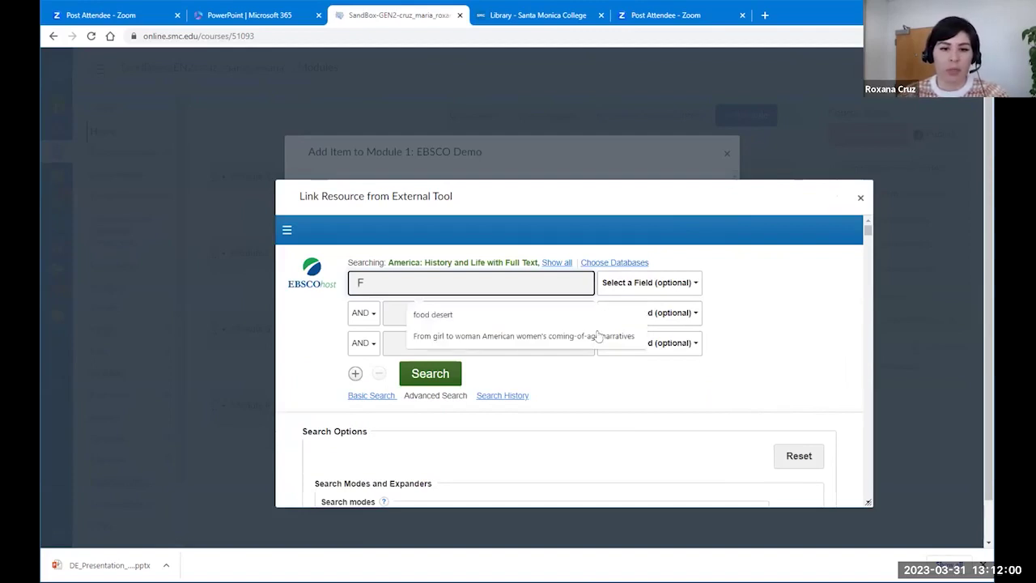
pyautogui.write('ood d')
pyautogui.click(433, 314)
pyautogui.click(439, 371)
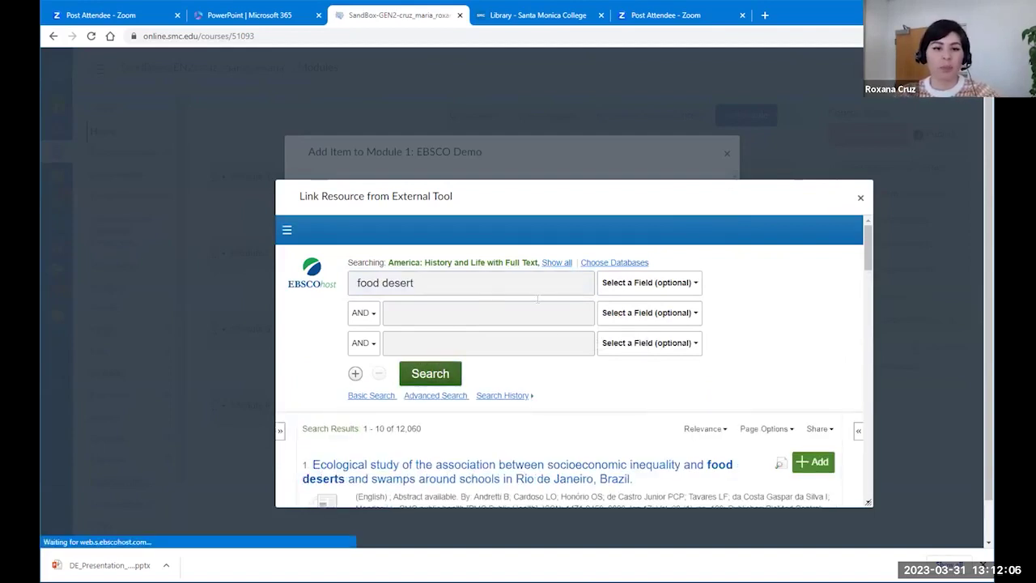
# Look through the first food desert search results, including their preview and add options, full-text links and video results
pyautogui.scroll(-2, 527, 381)
pyautogui.scroll(-2, 529, 404)
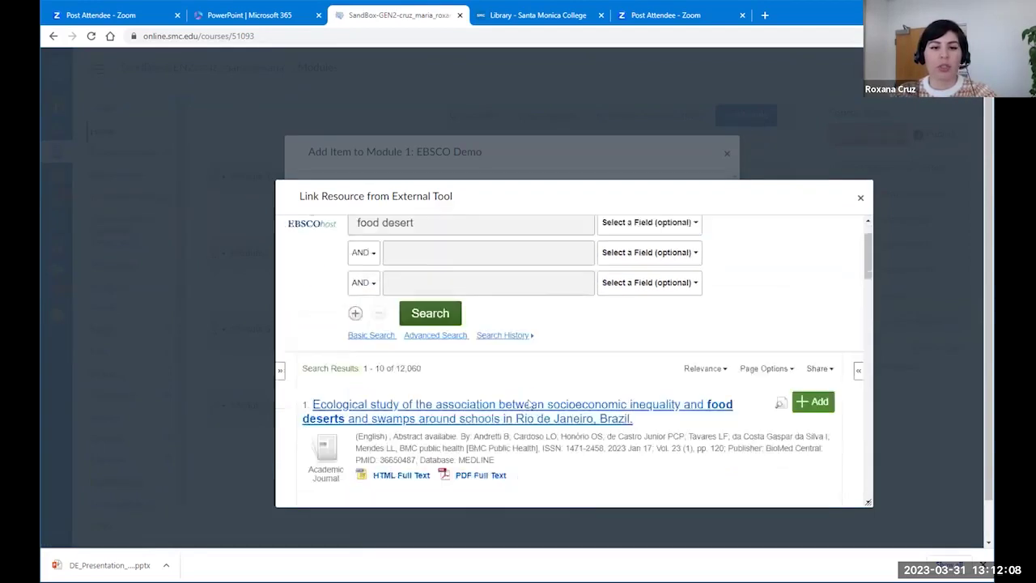
pyautogui.scroll(-3, 529, 404)
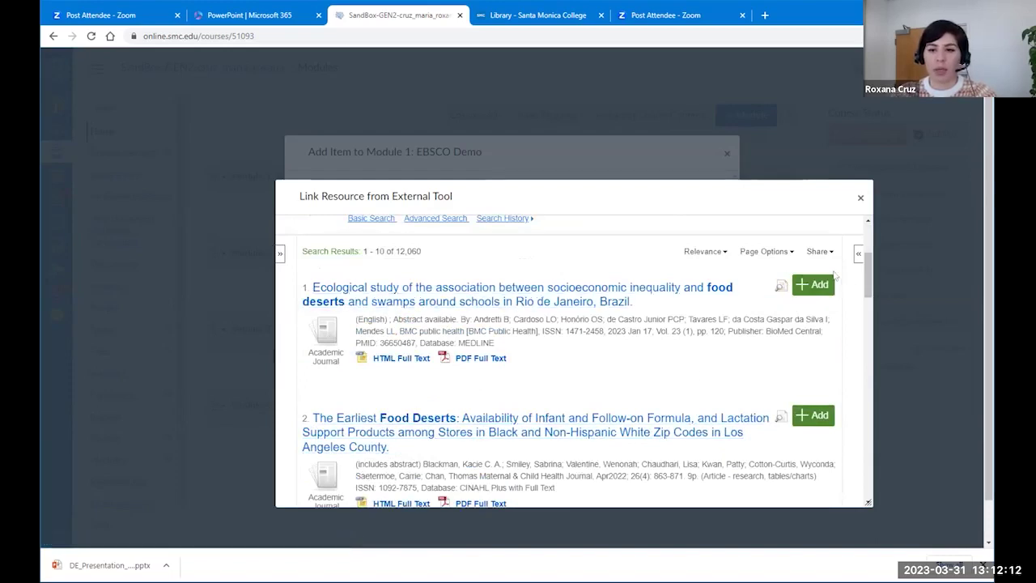
pyautogui.scroll(1, 837, 341)
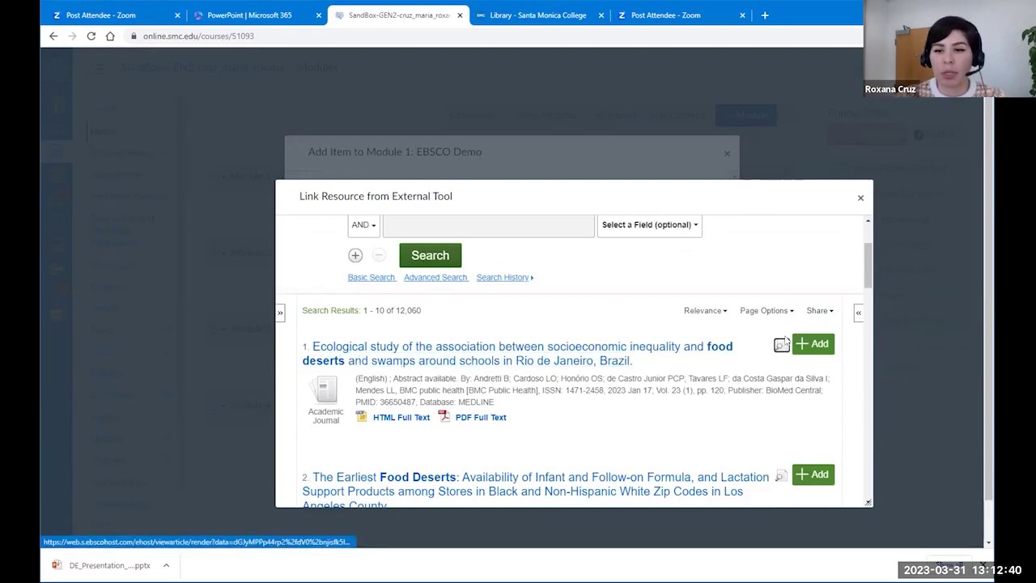
pyautogui.moveTo(781, 346)
pyautogui.scroll(-3, 681, 348)
pyautogui.scroll(3, 583, 340)
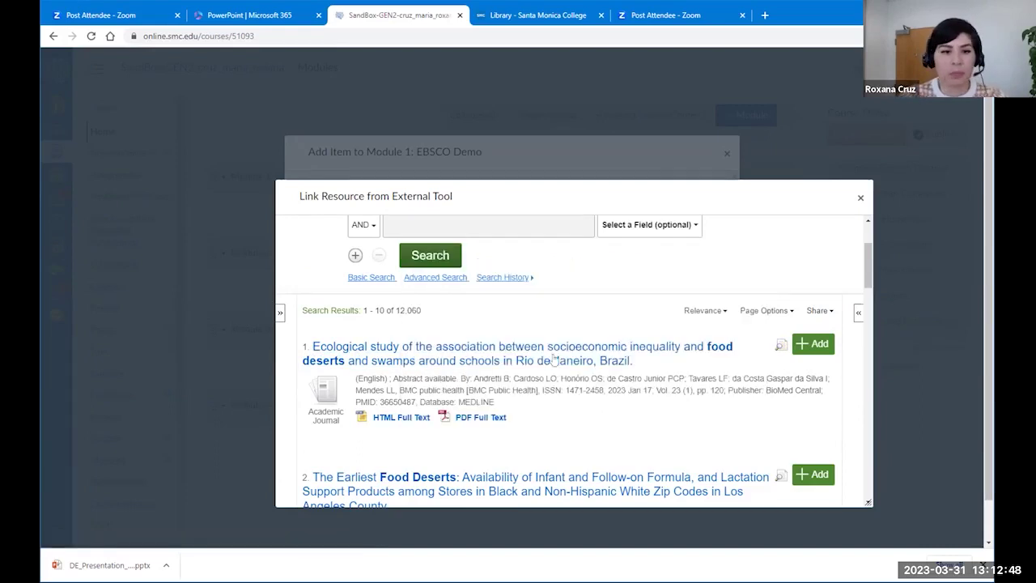
pyautogui.scroll(-1, 416, 348)
pyautogui.scroll(-2, 415, 348)
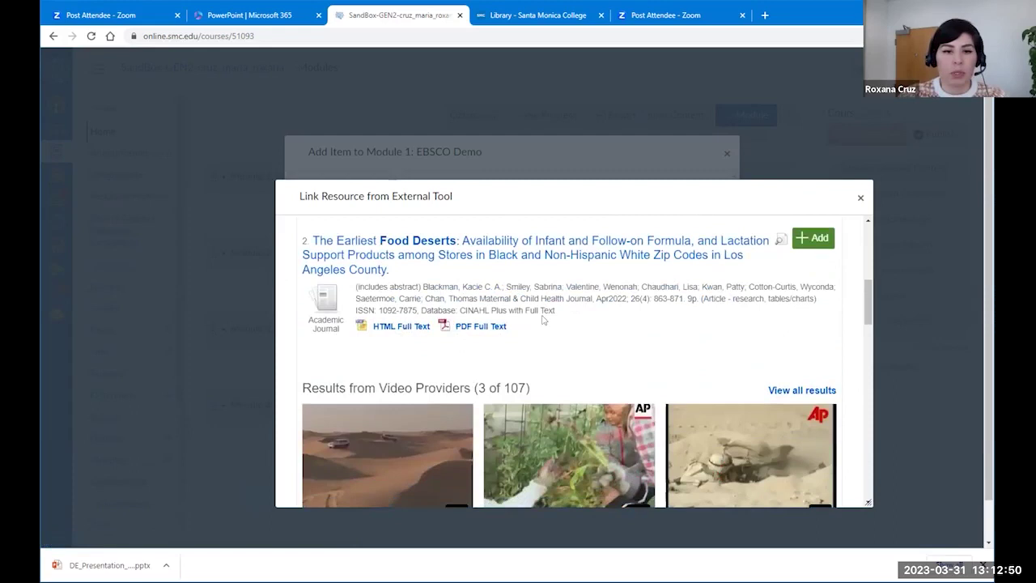
pyautogui.scroll(3, 542, 320)
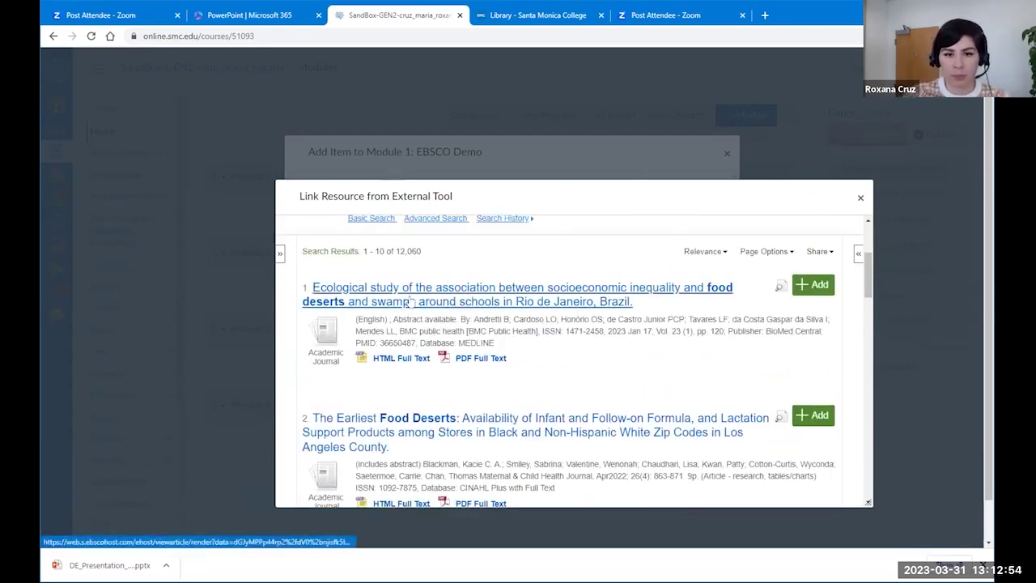
# Open the detailed record of the Rio de Janeiro food deserts study, review it, and add the article as the linked resource
pyautogui.click(411, 301)
pyautogui.scroll(-4, 635, 423)
pyautogui.scroll(2, 635, 424)
pyautogui.scroll(-5, 635, 424)
pyautogui.scroll(5, 636, 425)
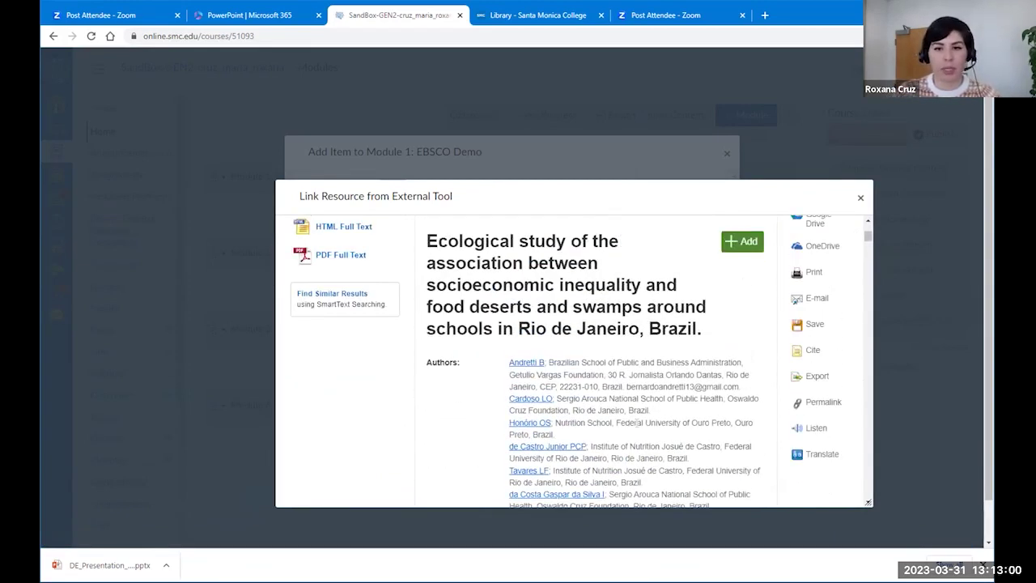
pyautogui.scroll(1, 637, 423)
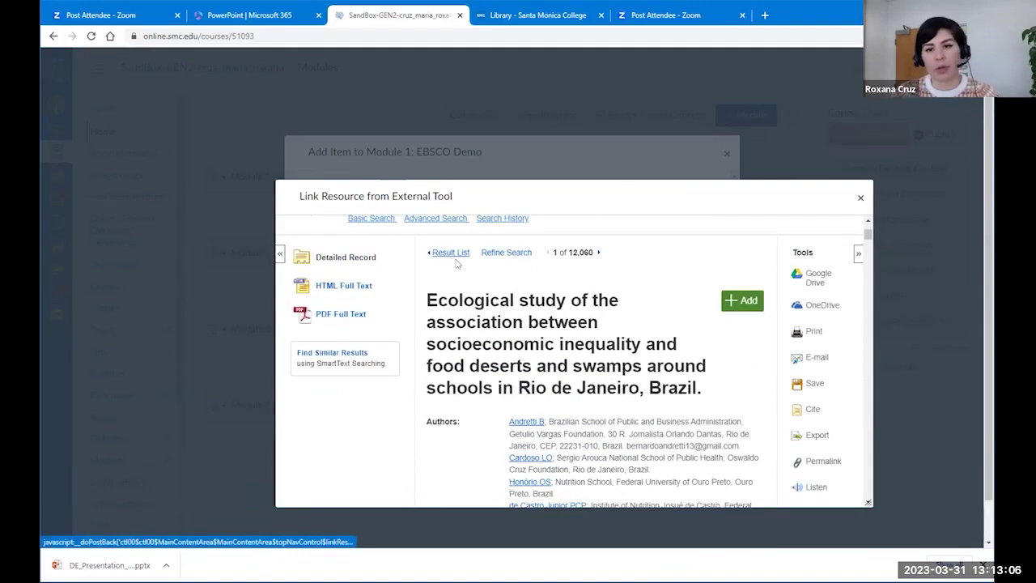
pyautogui.click(750, 303)
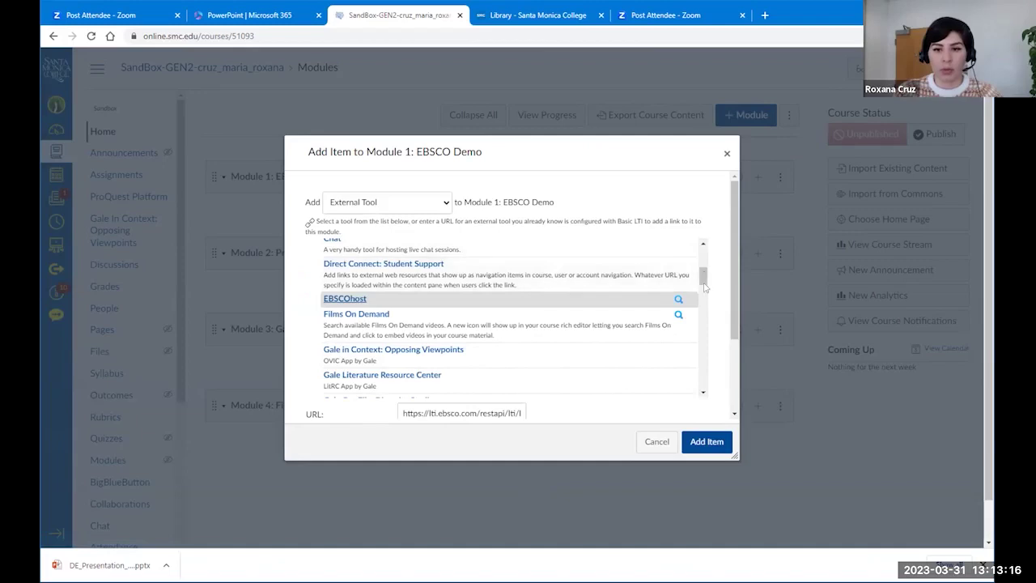
# Prefix the page name with "Read this article:" and add the item to Module 1: EBSCO Demo
pyautogui.moveTo(735, 268); pyautogui.dragTo(738, 337)
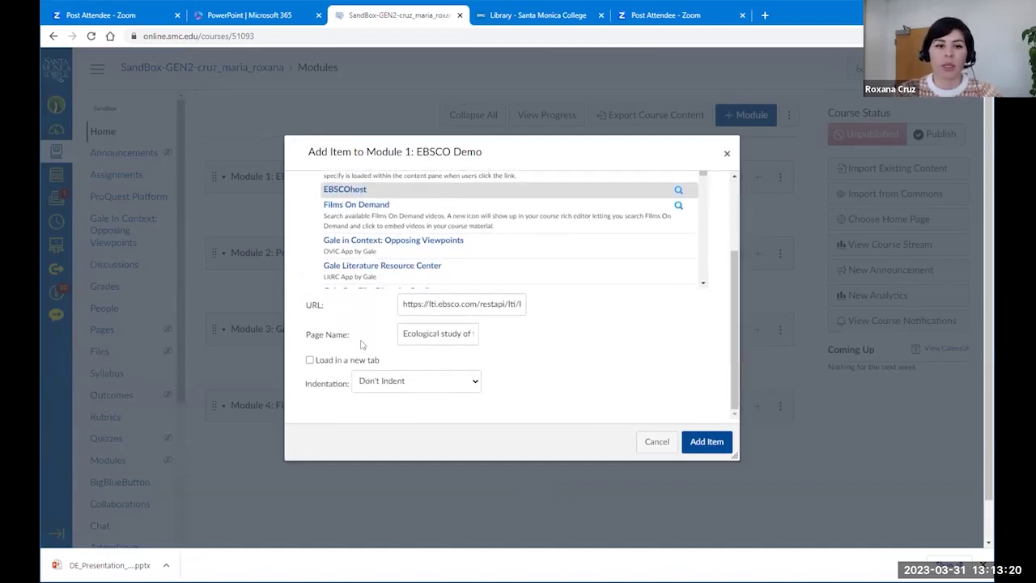
pyautogui.click(403, 332)
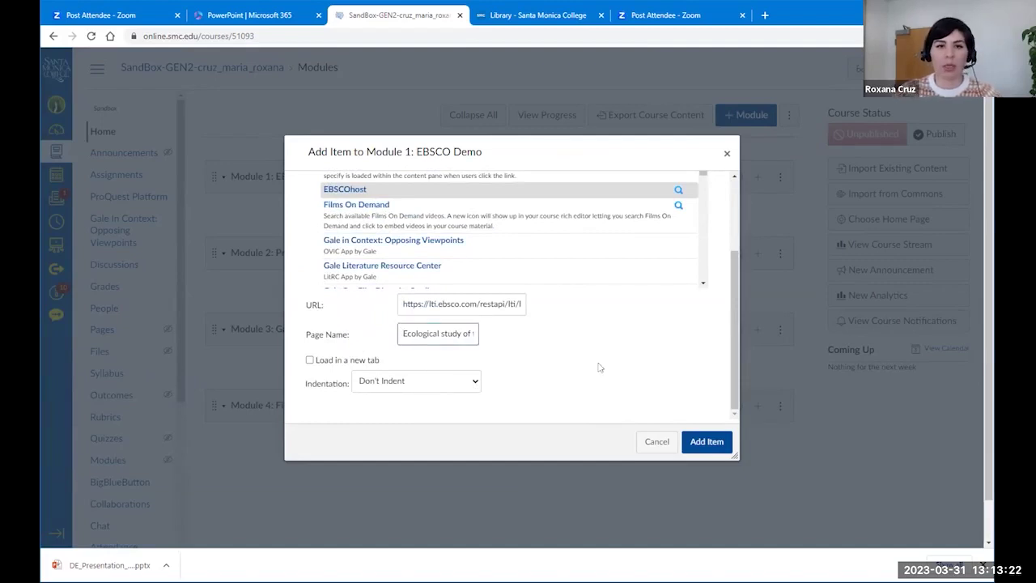
pyautogui.write('Read this ar')
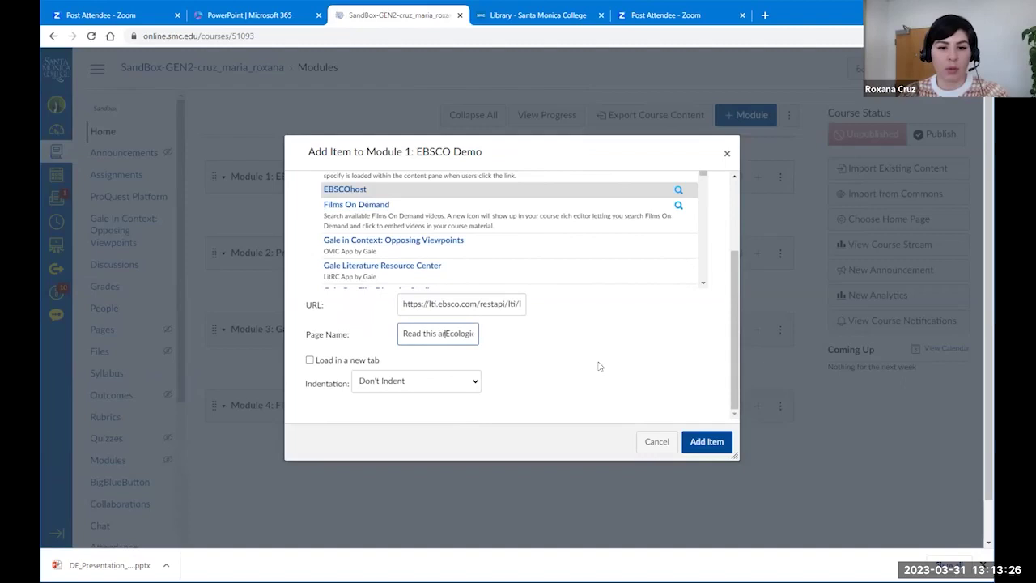
pyautogui.write('ticle:')
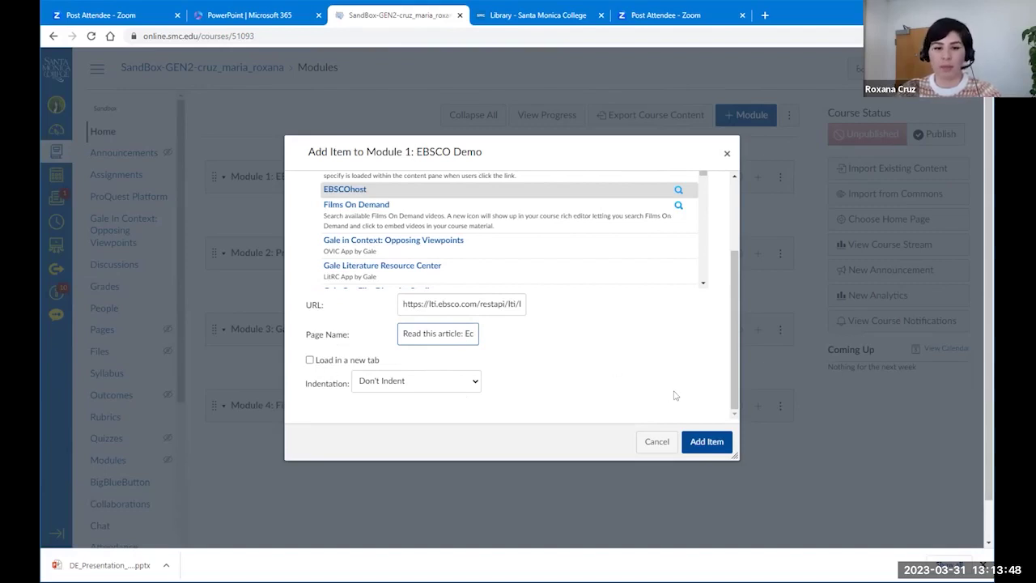
pyautogui.click(710, 445)
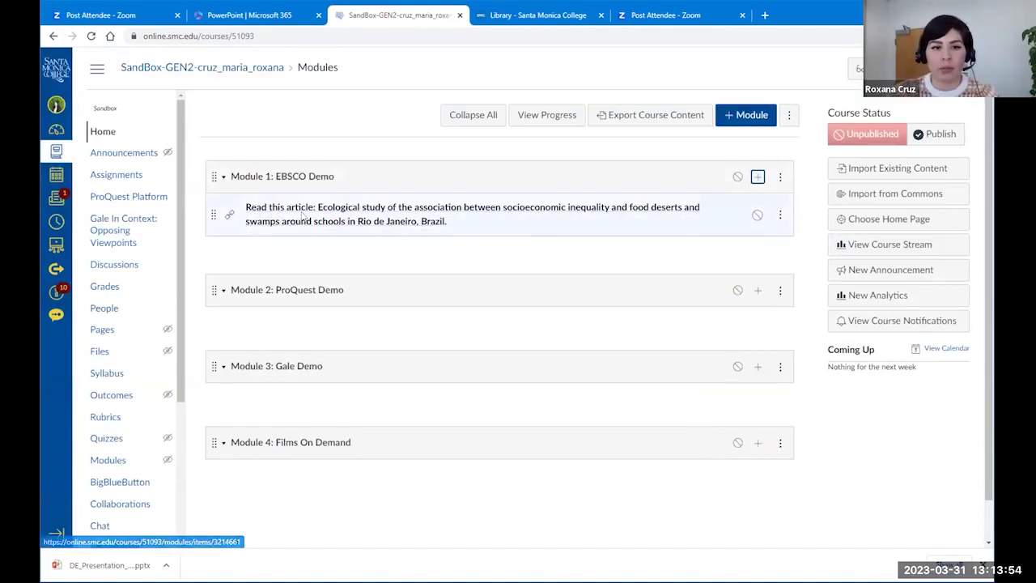
# Open the new article link in Module 1 and review its embedded record, abstract and full-text options
pyautogui.click(362, 208)
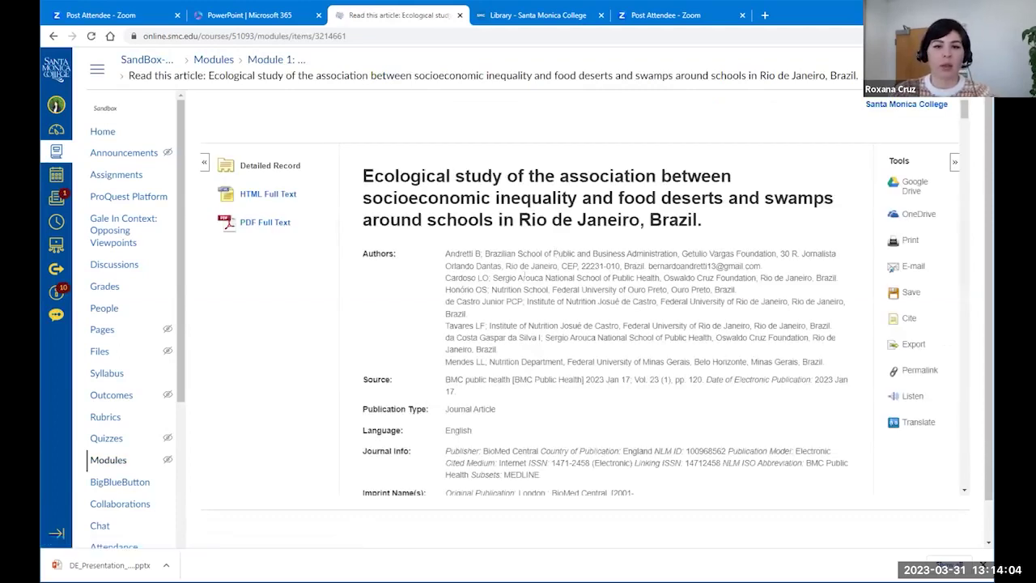
pyautogui.scroll(-10, 612, 200)
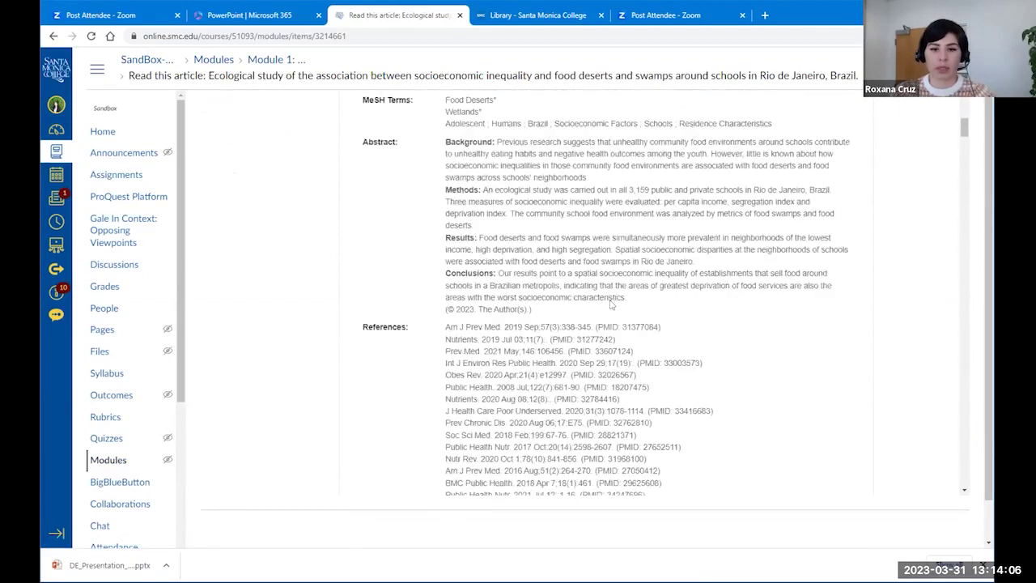
pyautogui.scroll(8, 611, 304)
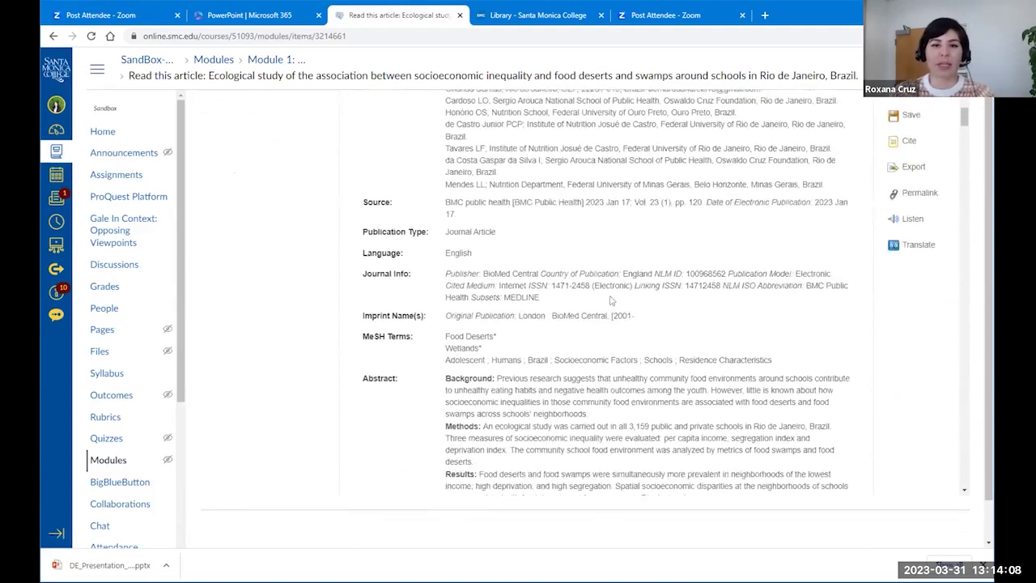
pyautogui.scroll(3, 612, 300)
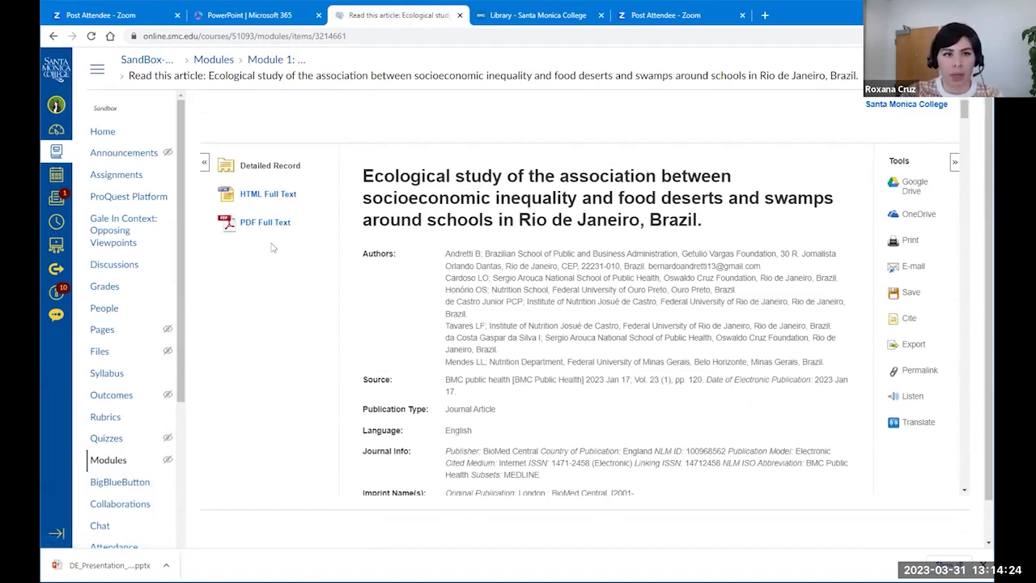
# Return to the module list and start adding an external tool item from ProQuest Platform to Module 2: ProQuest Demo
pyautogui.click(270, 63)
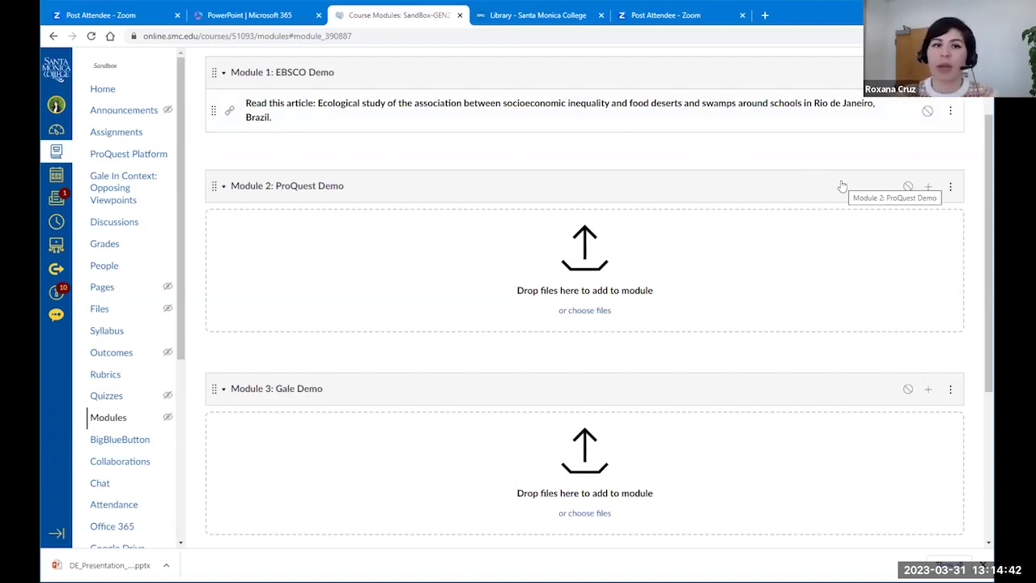
pyautogui.click(928, 190)
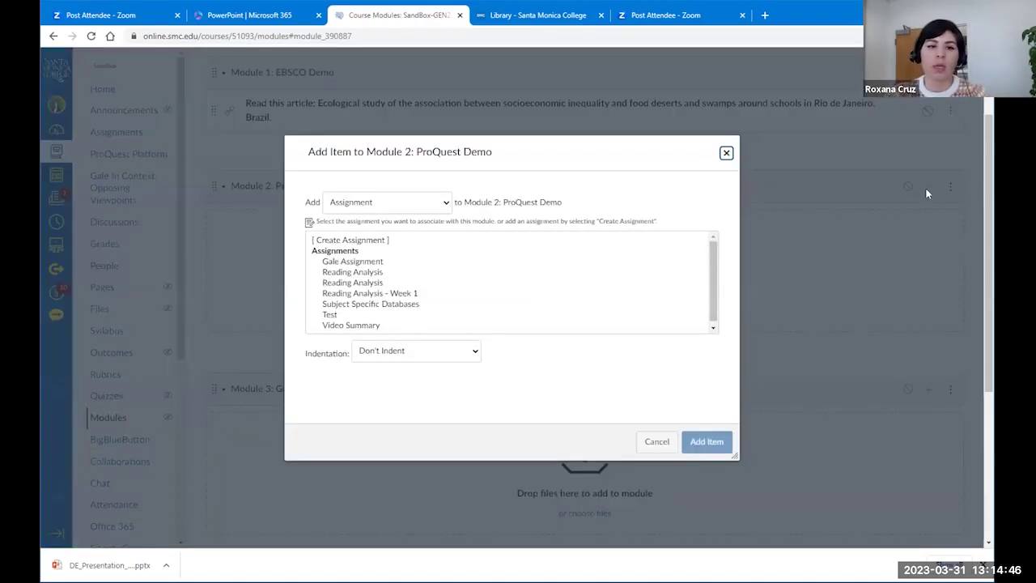
pyautogui.click(398, 202)
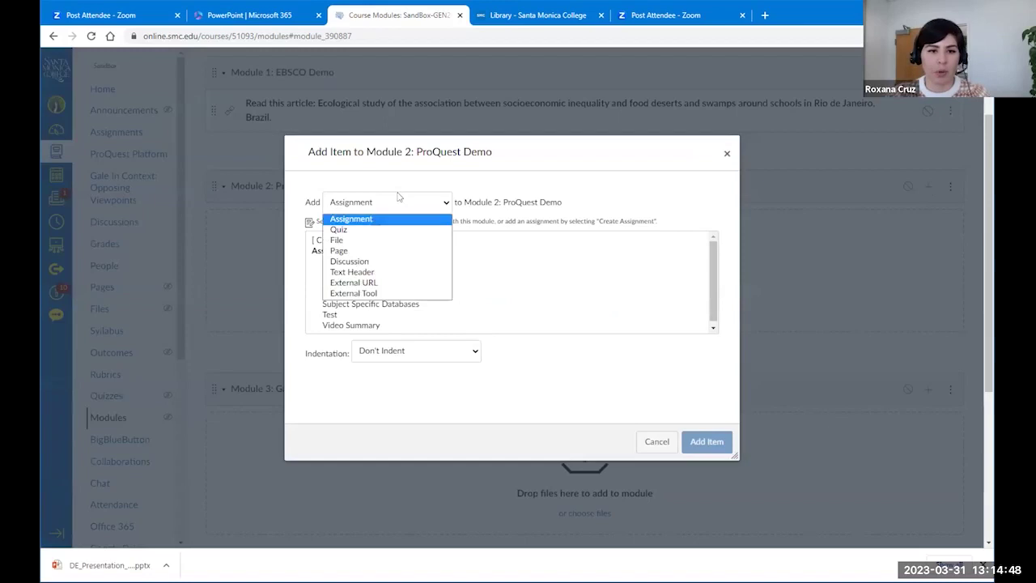
pyautogui.click(412, 294)
pyautogui.scroll(-4, 573, 337)
pyautogui.scroll(-8, 574, 337)
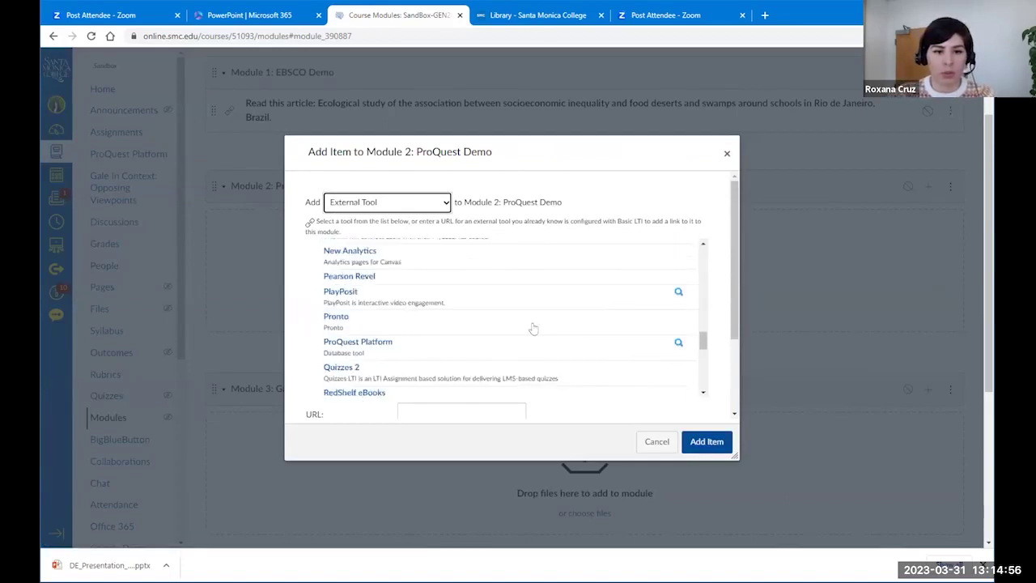
pyautogui.click(377, 346)
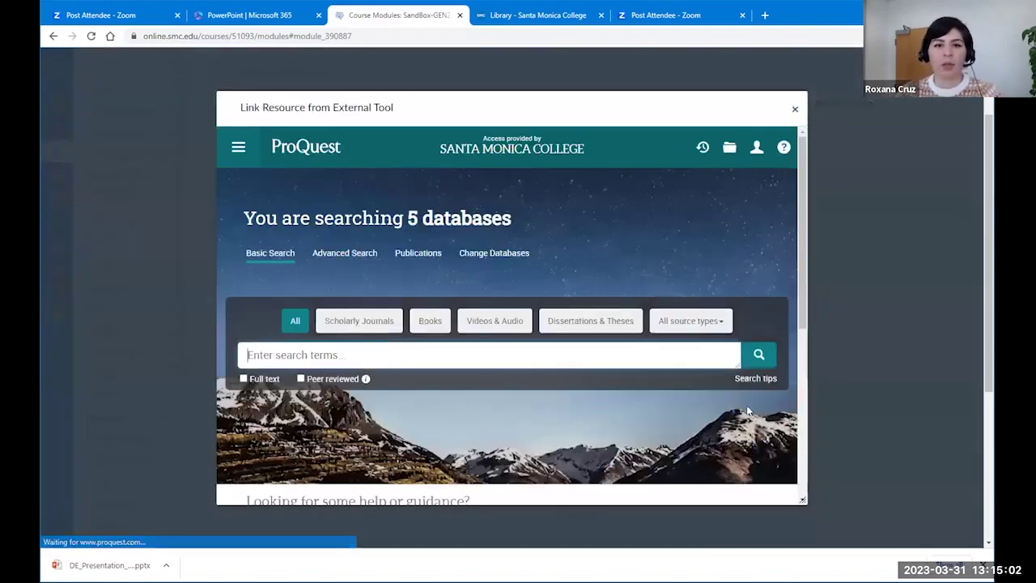
# Search ProQuest for "Food deserts", limited to full text and peer reviewed sources
pyautogui.scroll(-1, 748, 412)
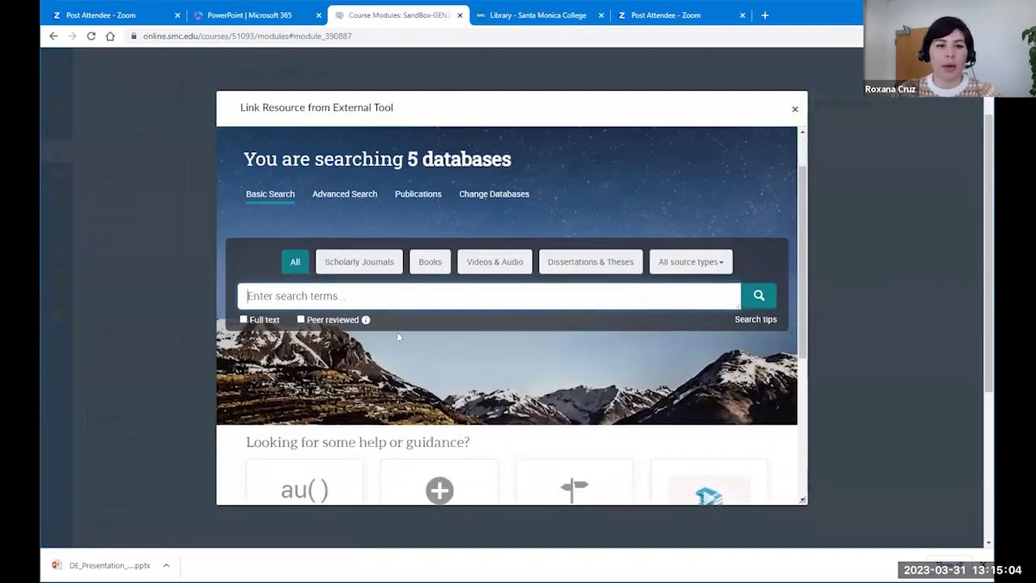
pyautogui.click(243, 319)
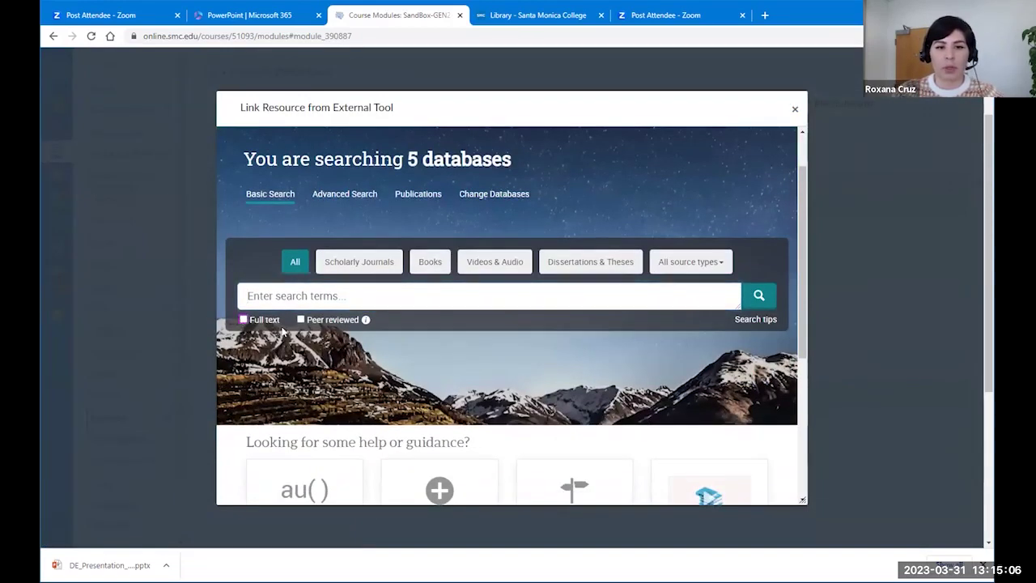
pyautogui.click(300, 320)
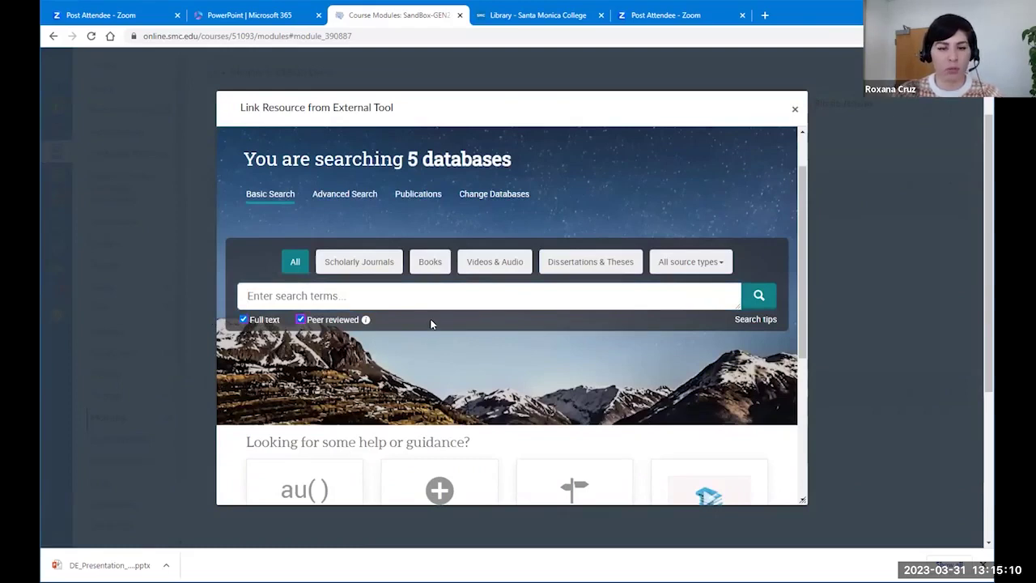
pyautogui.click(408, 297)
pyautogui.write('Fo')
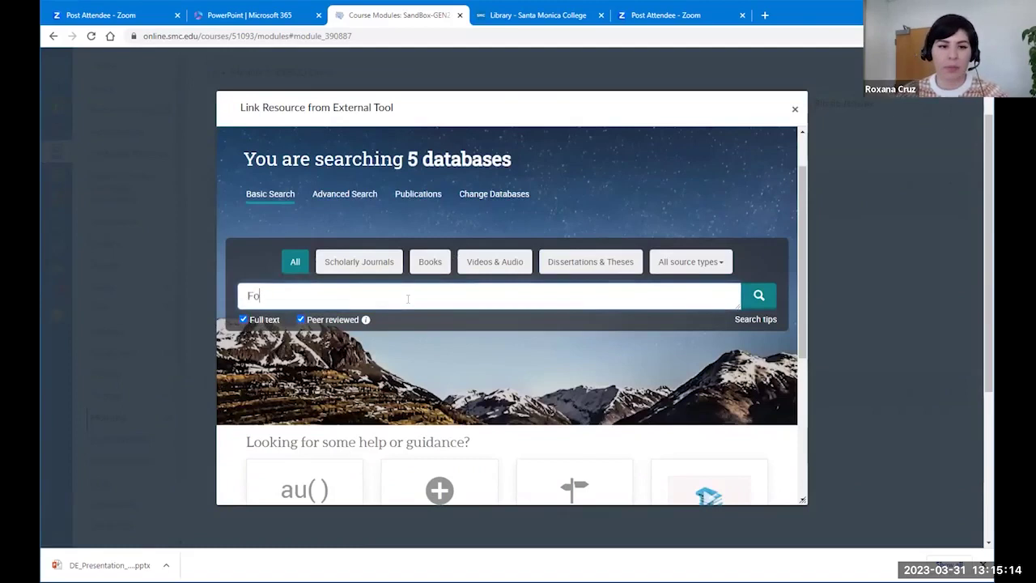
pyautogui.write('od deserts')
pyautogui.press('Return')
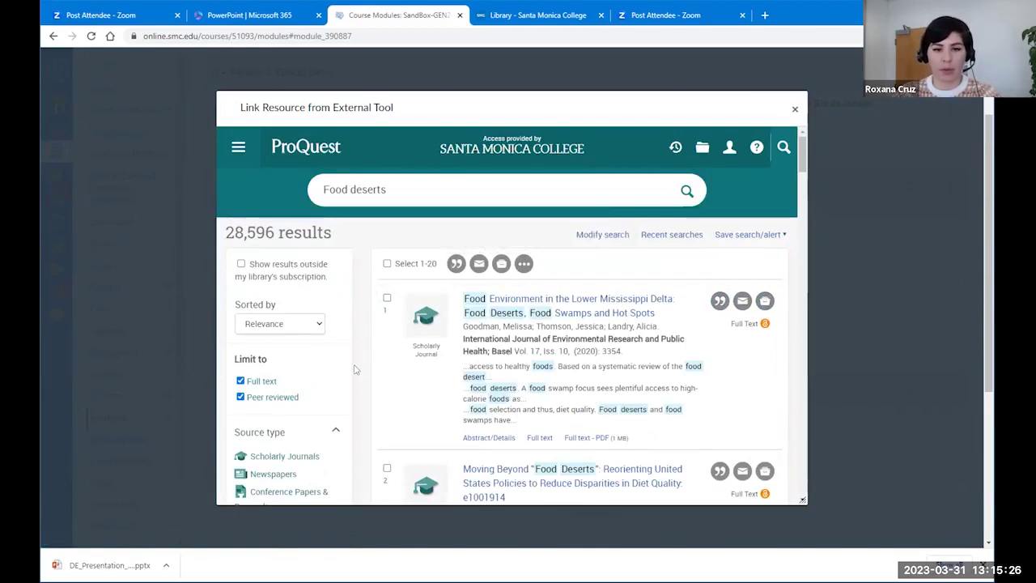
# Look through the first food deserts results and preview the abstract and subjects of the third one, on consumer nutrition environment
pyautogui.scroll(-2, 355, 369)
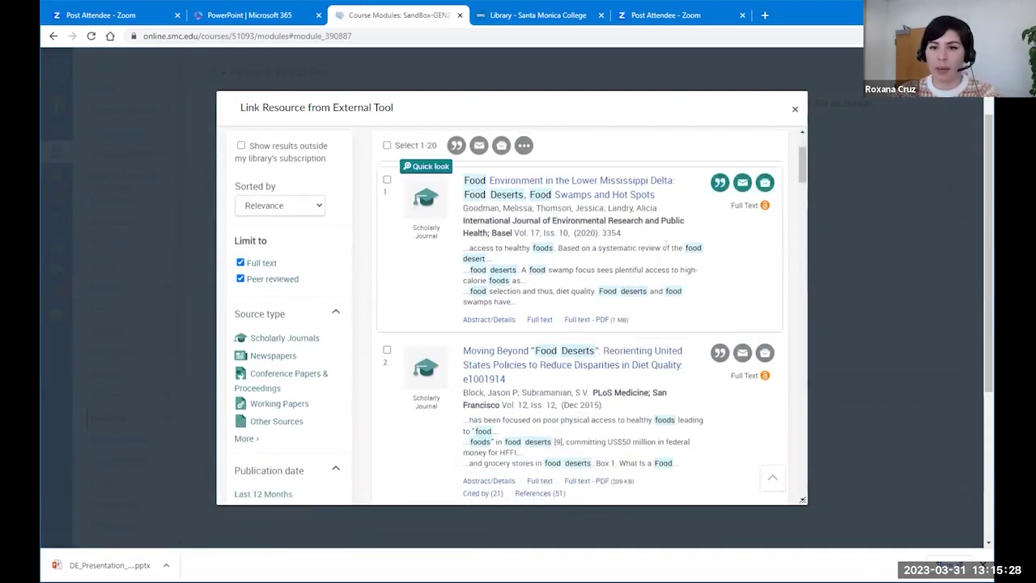
pyautogui.scroll(-2, 704, 400)
pyautogui.scroll(-1, 704, 400)
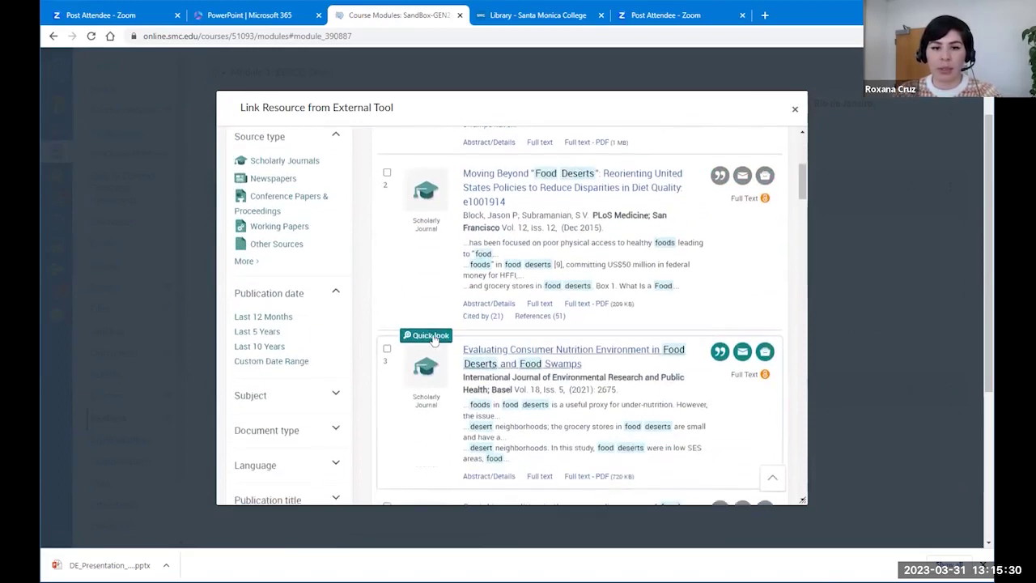
pyautogui.click(429, 336)
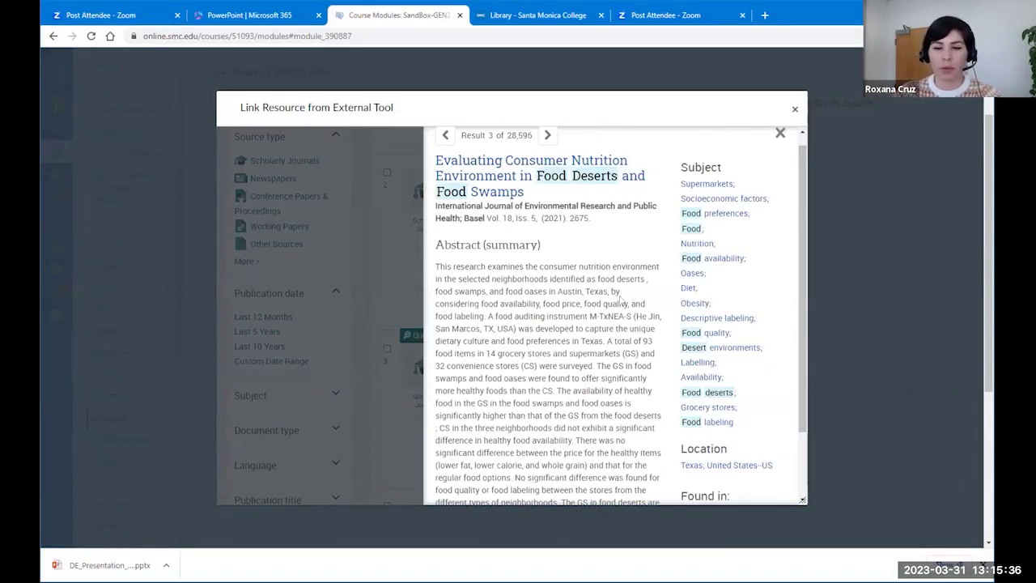
pyautogui.scroll(-3, 620, 299)
pyautogui.scroll(3, 621, 299)
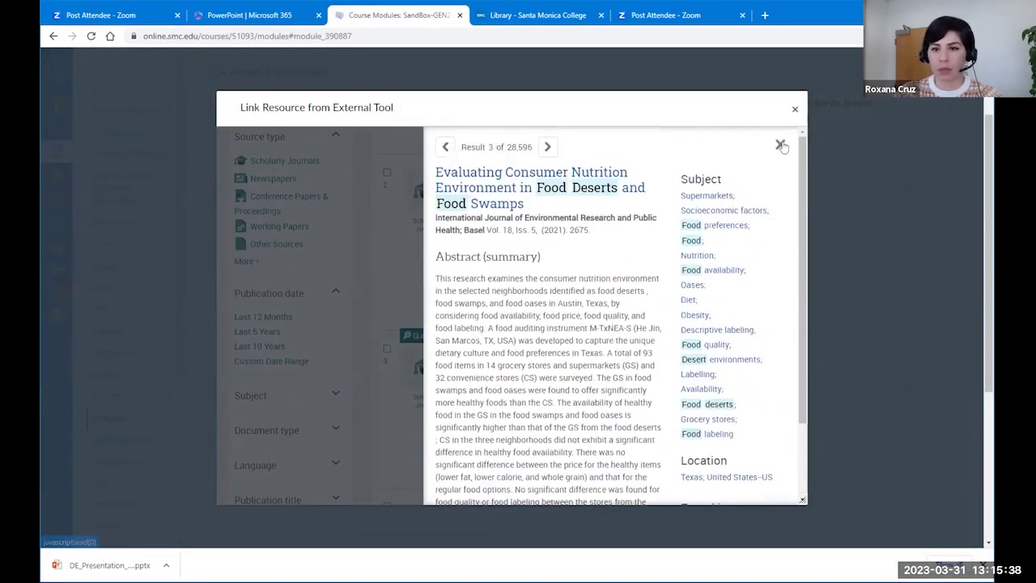
pyautogui.click(780, 145)
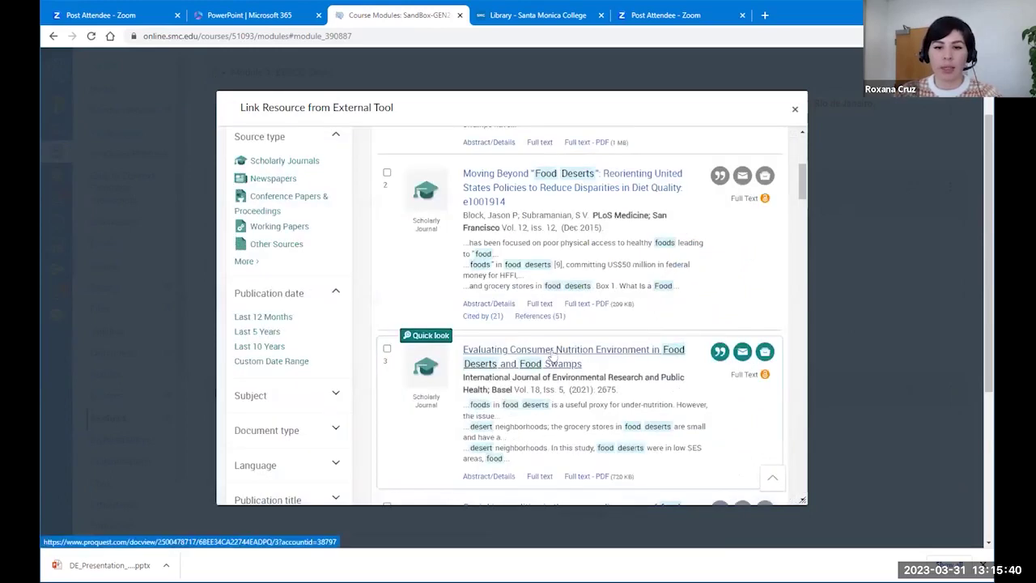
# Select the "Evaluating Consumer Nutrition Environment" article, prefix its page name with "Read this article:" and add it to Module 2
pyautogui.click(552, 357)
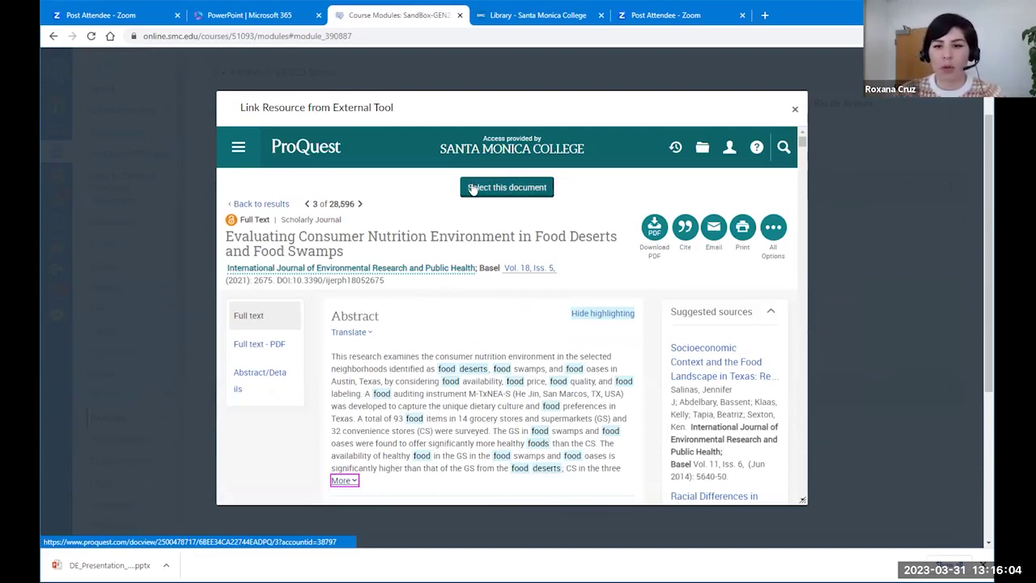
pyautogui.click(472, 188)
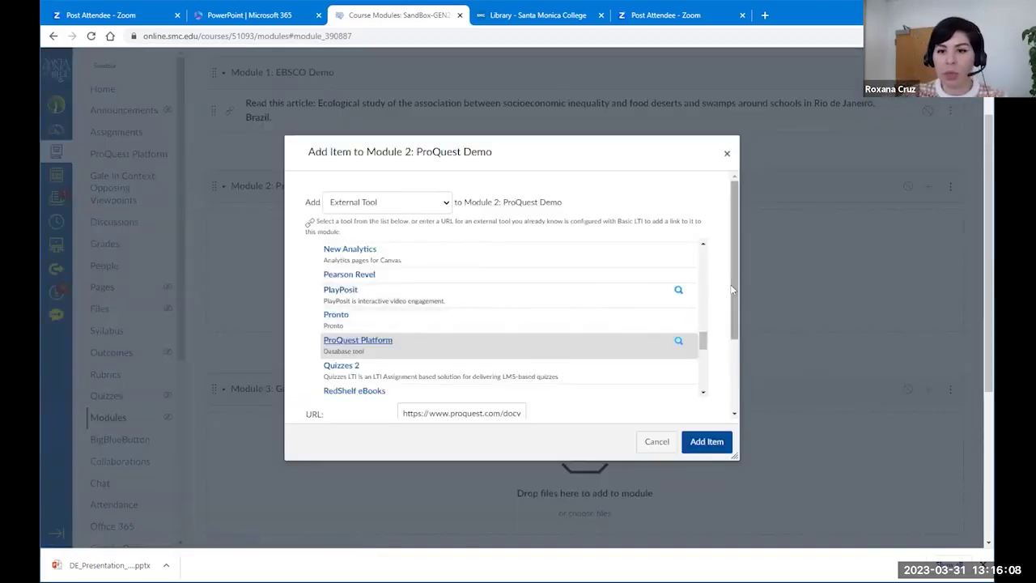
pyautogui.moveTo(732, 279); pyautogui.dragTo(734, 348)
pyautogui.click(399, 333)
pyautogui.write('Read this article: Ev')
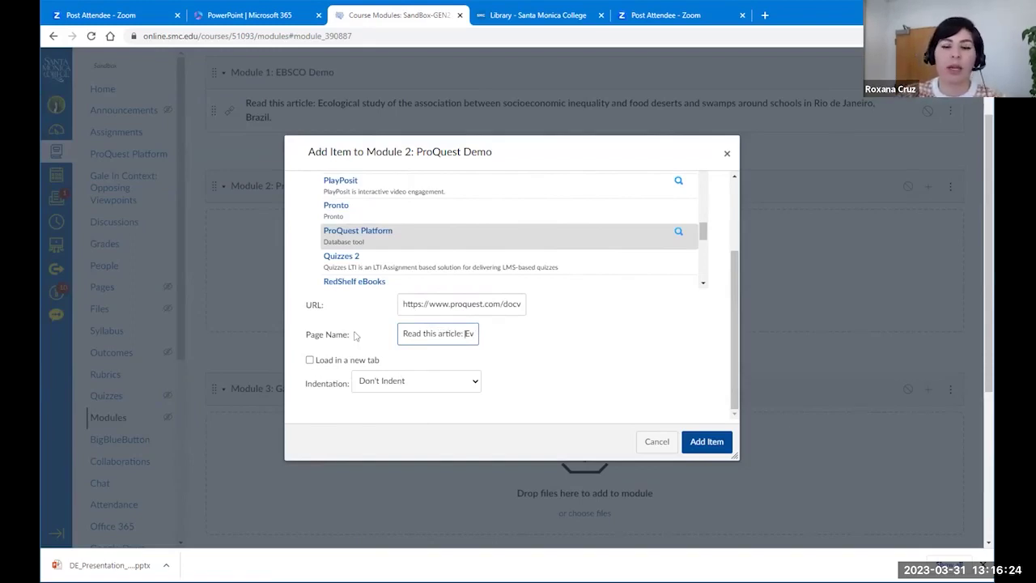
pyautogui.click(705, 443)
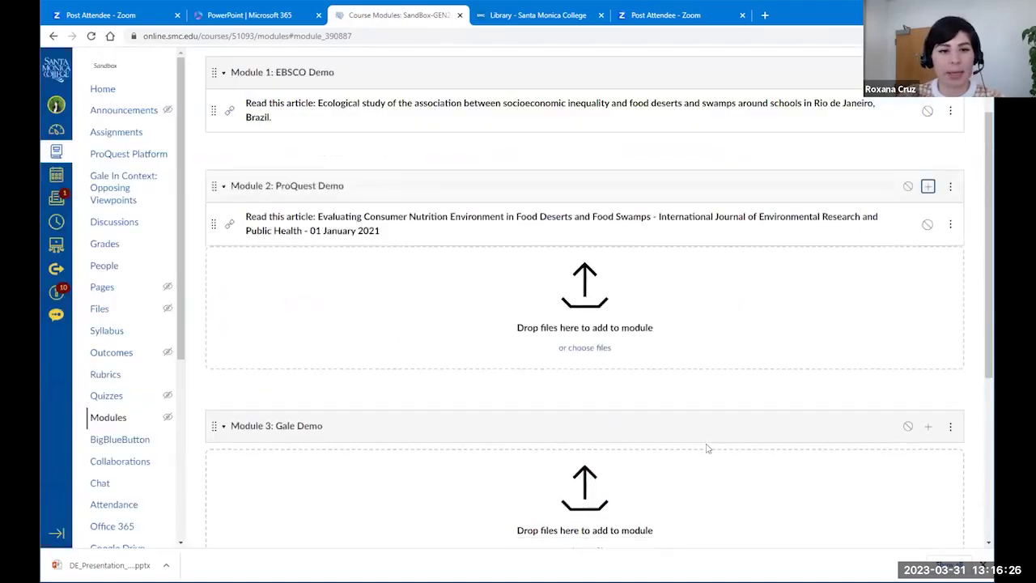
# Open the new article link in Module 2 to review its embedded ProQuest record, and return to the module list
pyautogui.click(674, 221)
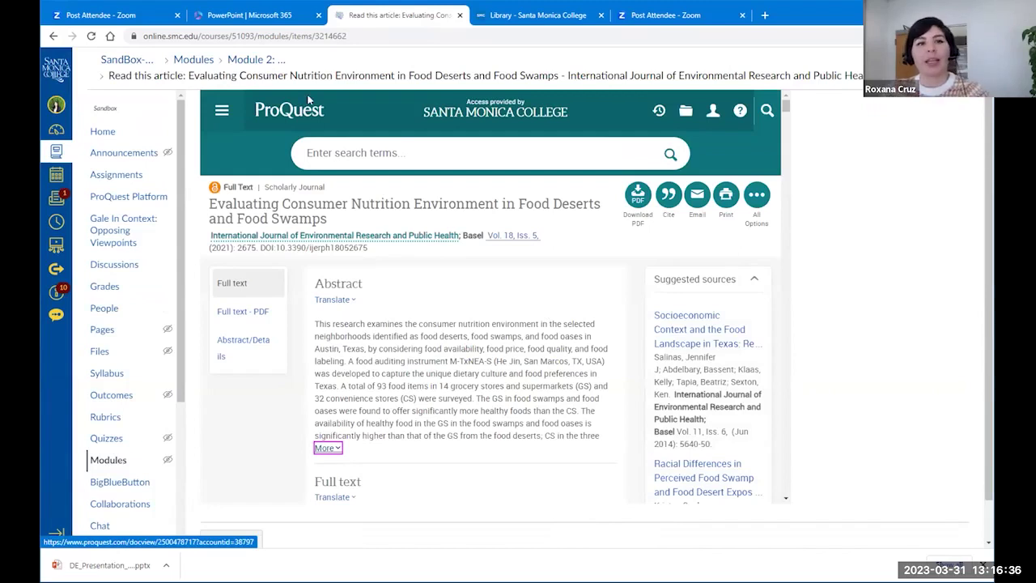
pyautogui.click(246, 62)
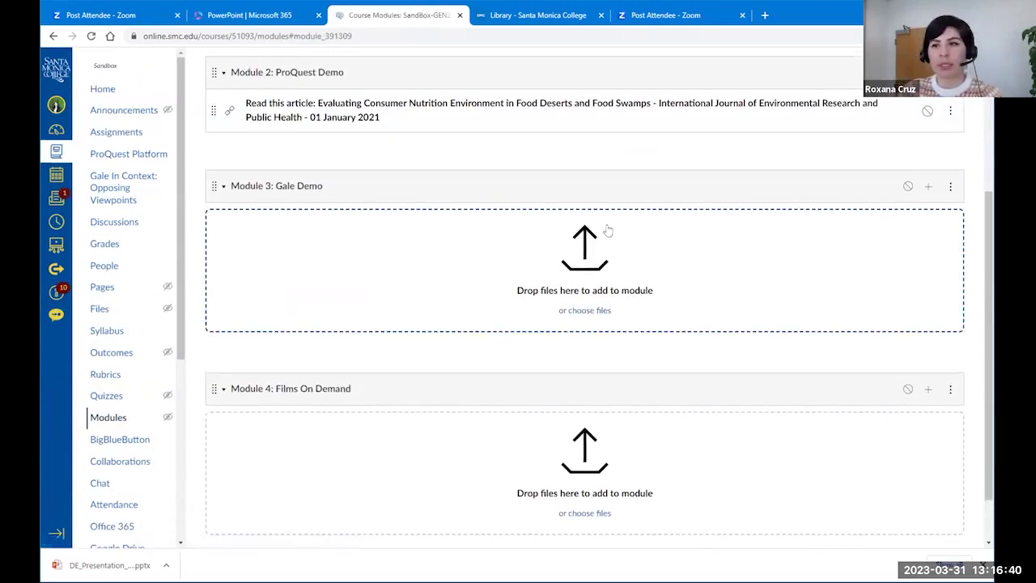
pyautogui.scroll(2, 608, 229)
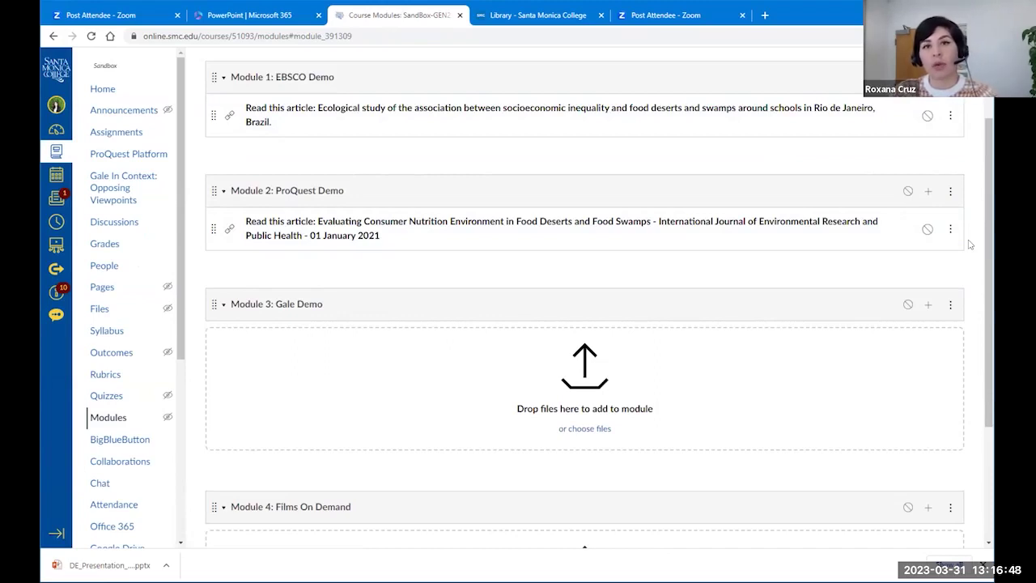
# Create a new assignment named "Reading Analysis" in Module 2: ProQuest Demo
pyautogui.click(928, 193)
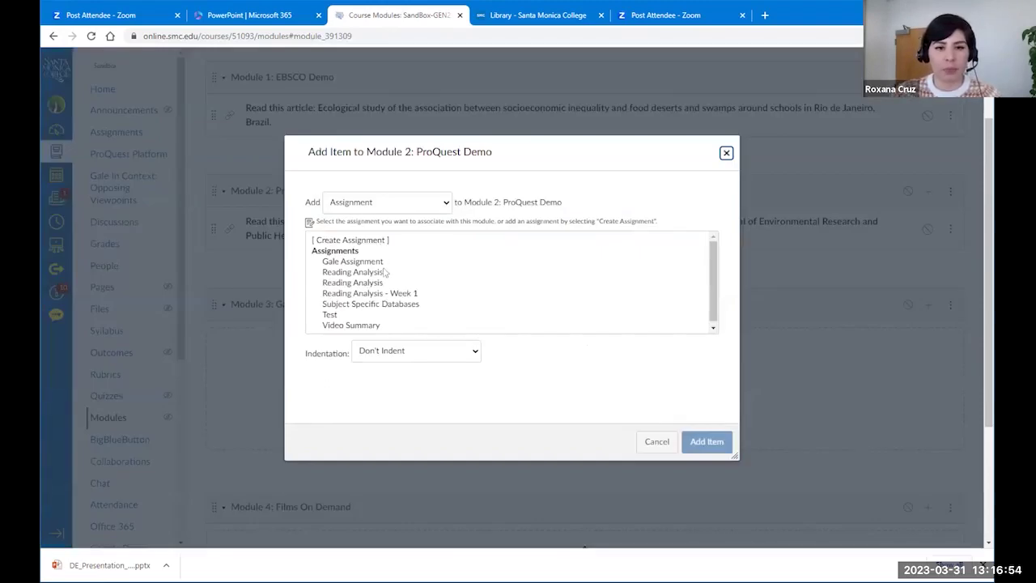
pyautogui.click(370, 243)
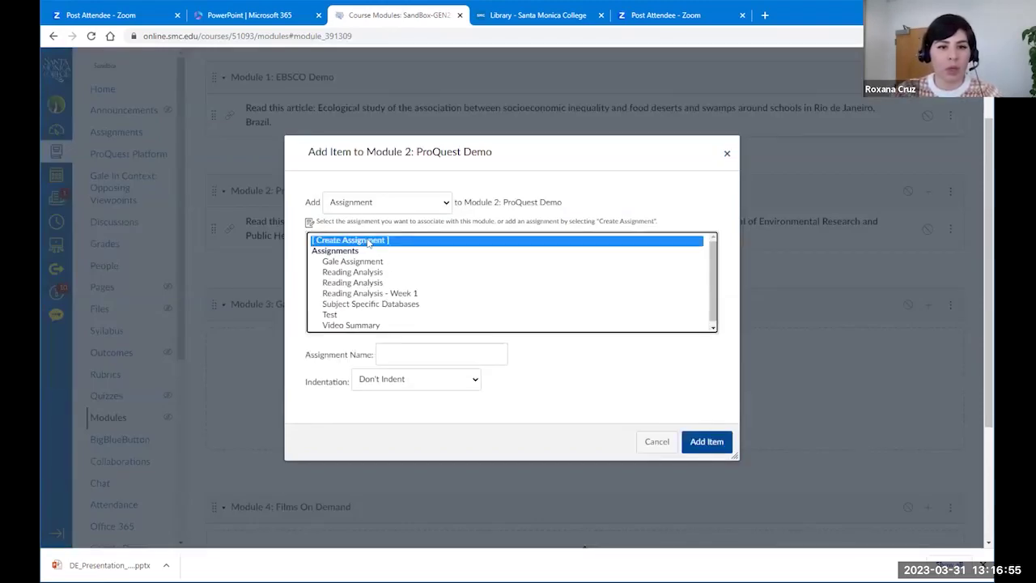
pyautogui.click(418, 350)
pyautogui.write('Readi')
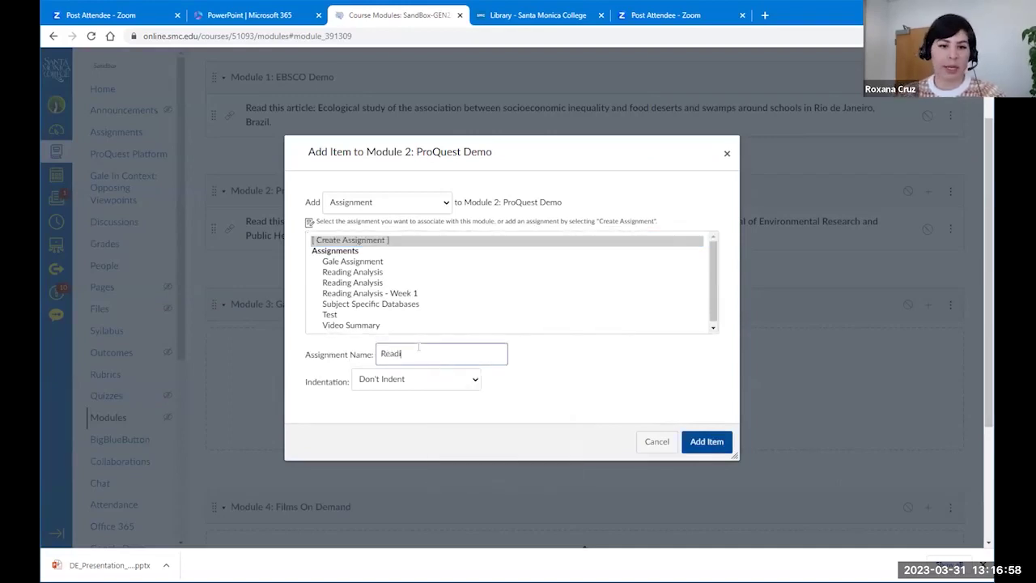
pyautogui.write('ng Analysis')
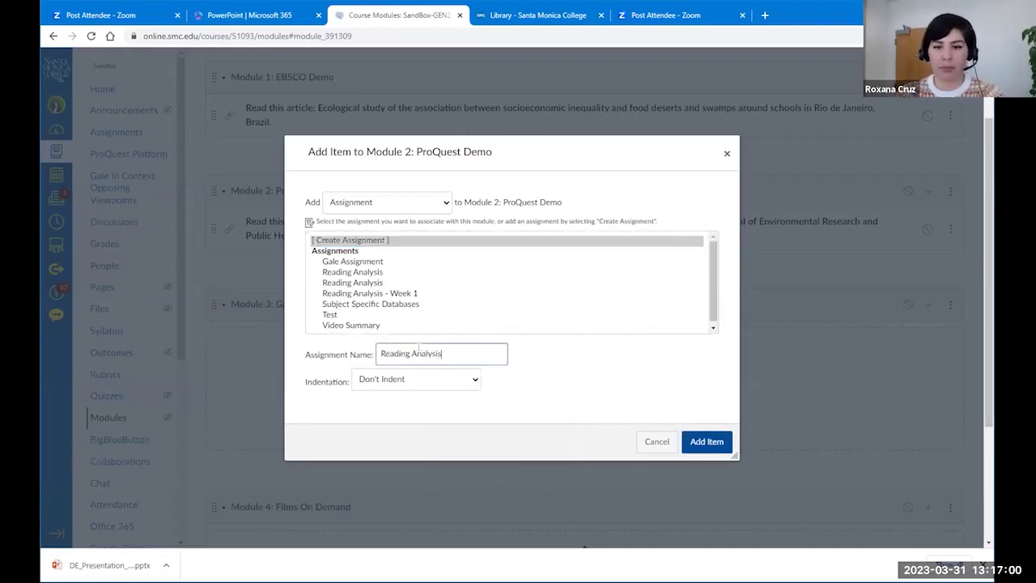
pyautogui.click(707, 443)
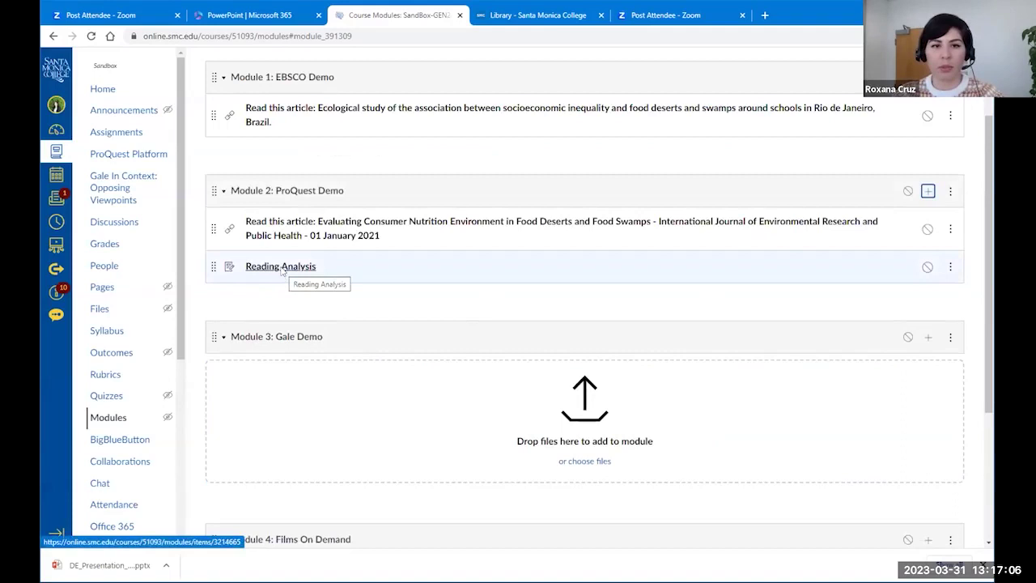
# Open the Reading Analysis assignment for editing and write "Read this article and ...." as its instructions
pyautogui.click(281, 269)
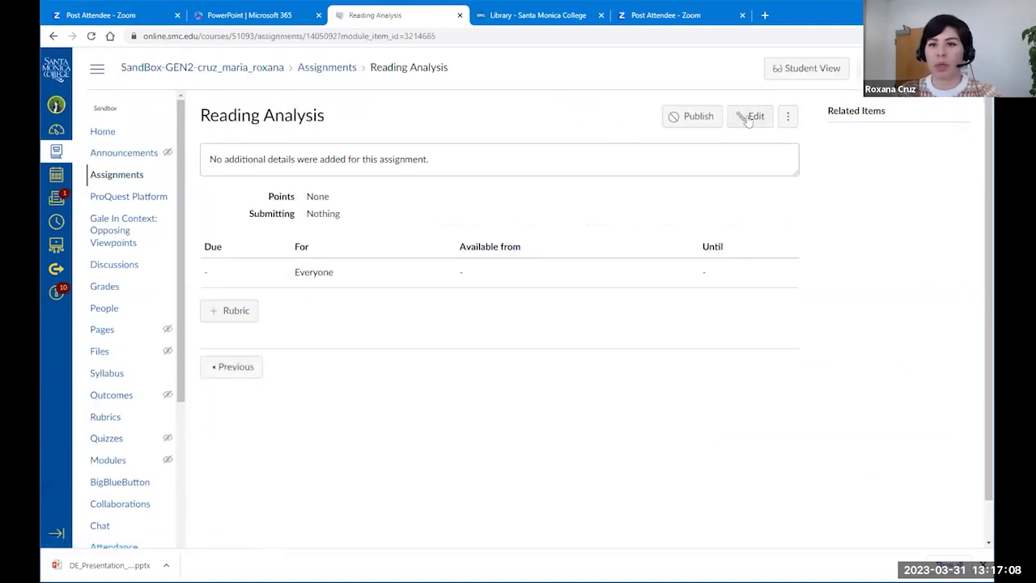
pyautogui.click(750, 116)
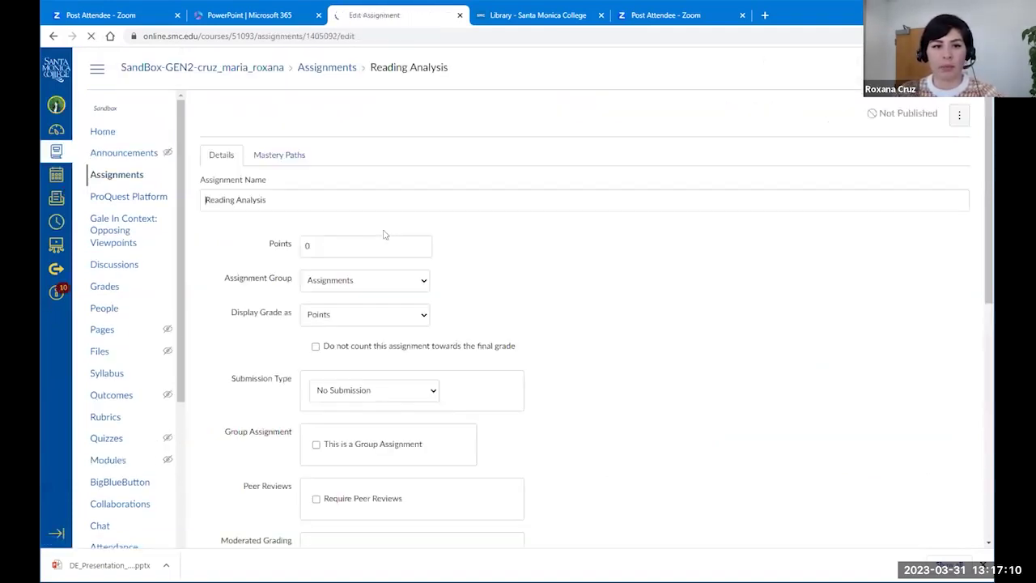
pyautogui.click(287, 296)
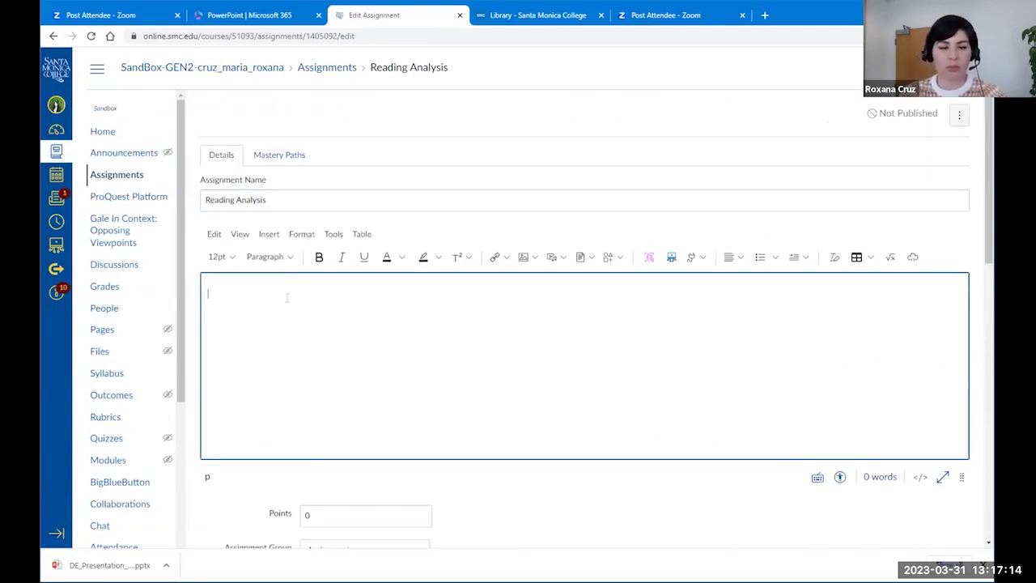
pyautogui.write('Read this ')
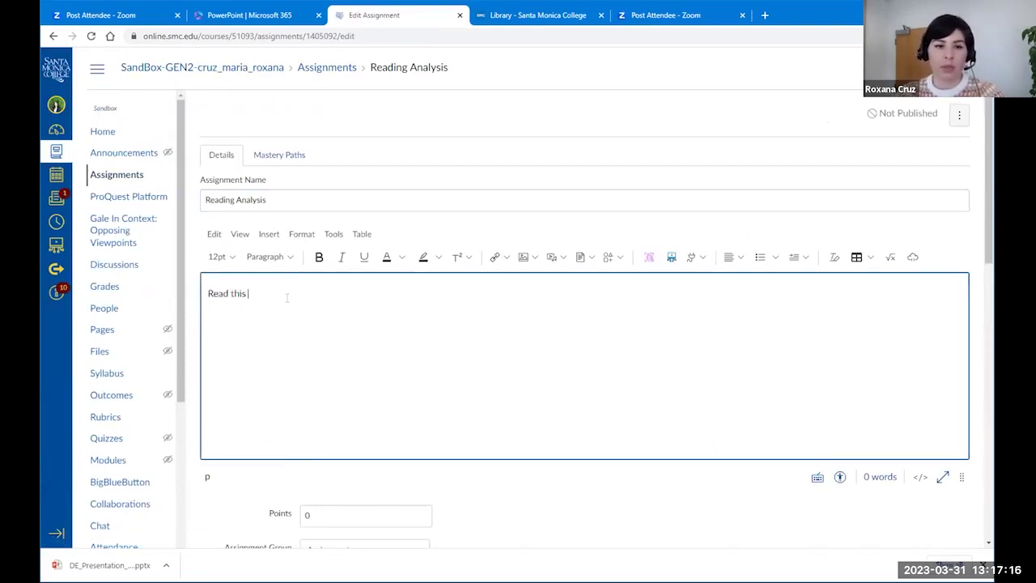
pyautogui.write('article and ')
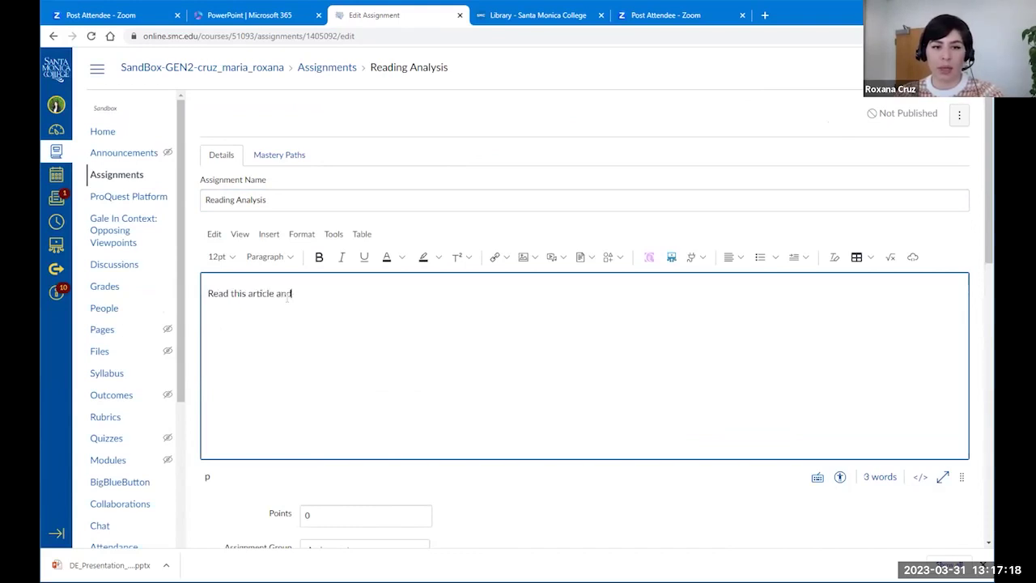
pyautogui.write('....')
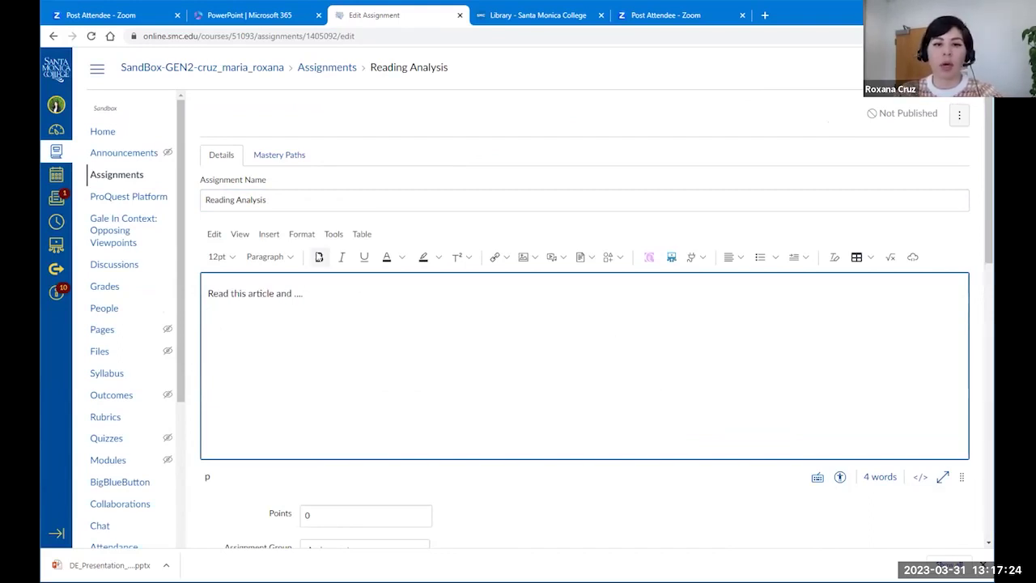
# On a new line of the Reading Analysis instructions, find the external app with "pro" and launch ProQuest Resources
pyautogui.press('Return')
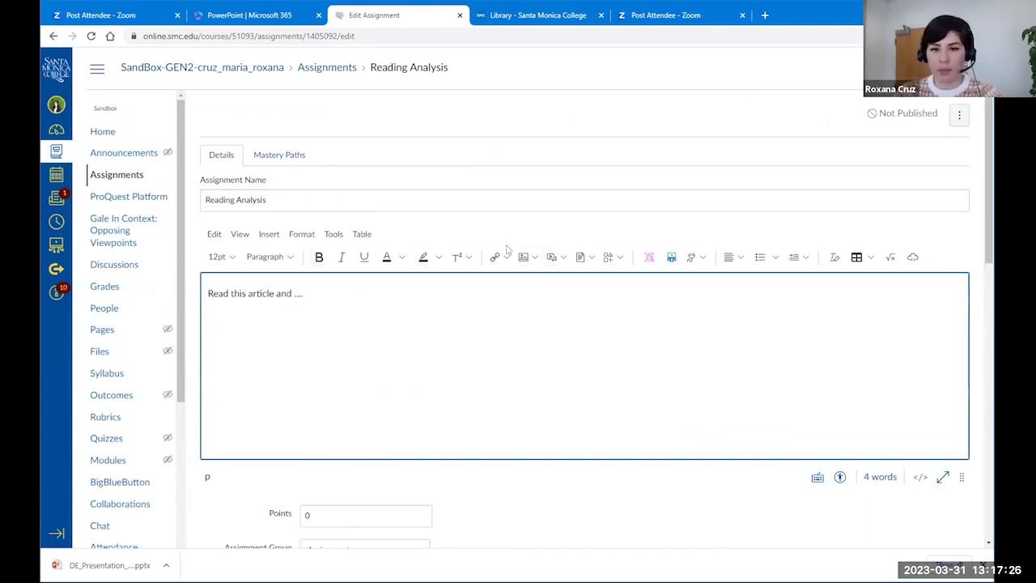
pyautogui.click(704, 259)
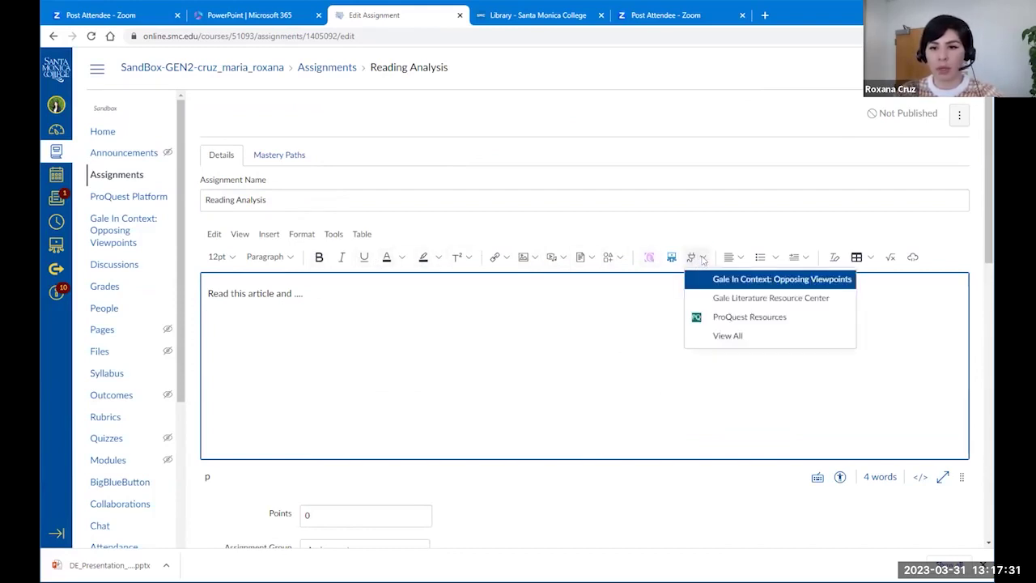
pyautogui.click(726, 339)
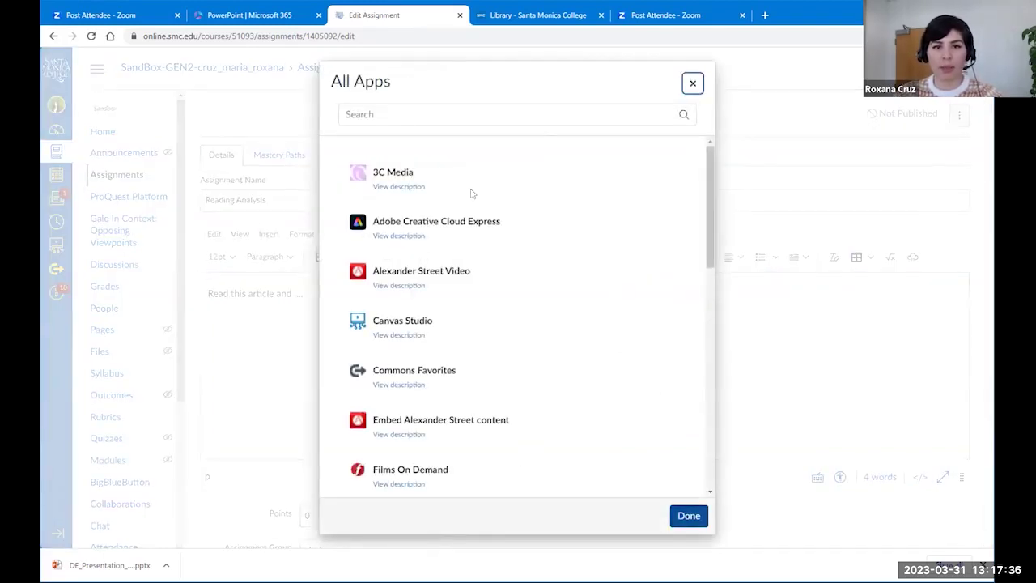
pyautogui.click(473, 115)
pyautogui.write('pro')
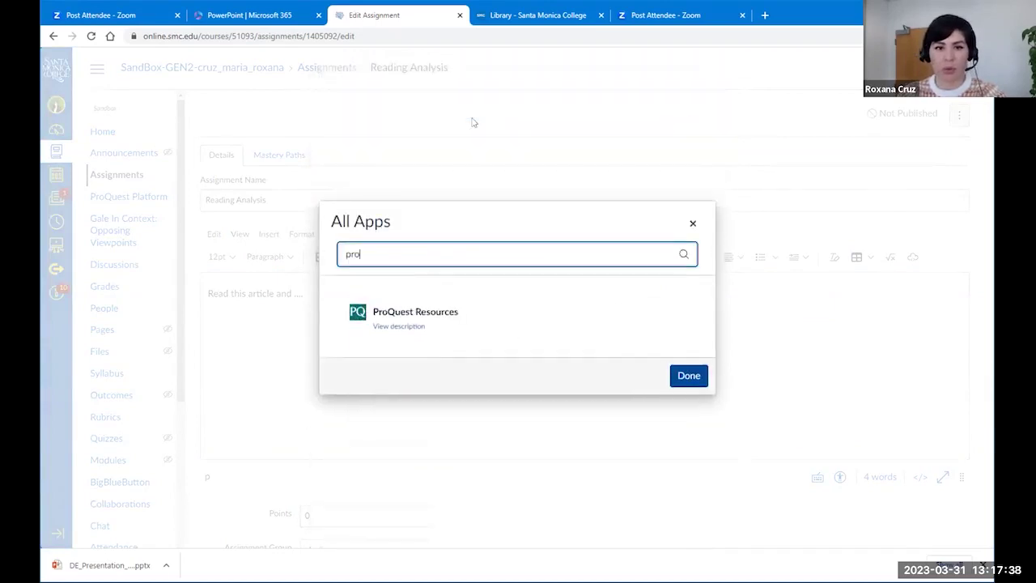
pyautogui.click(426, 312)
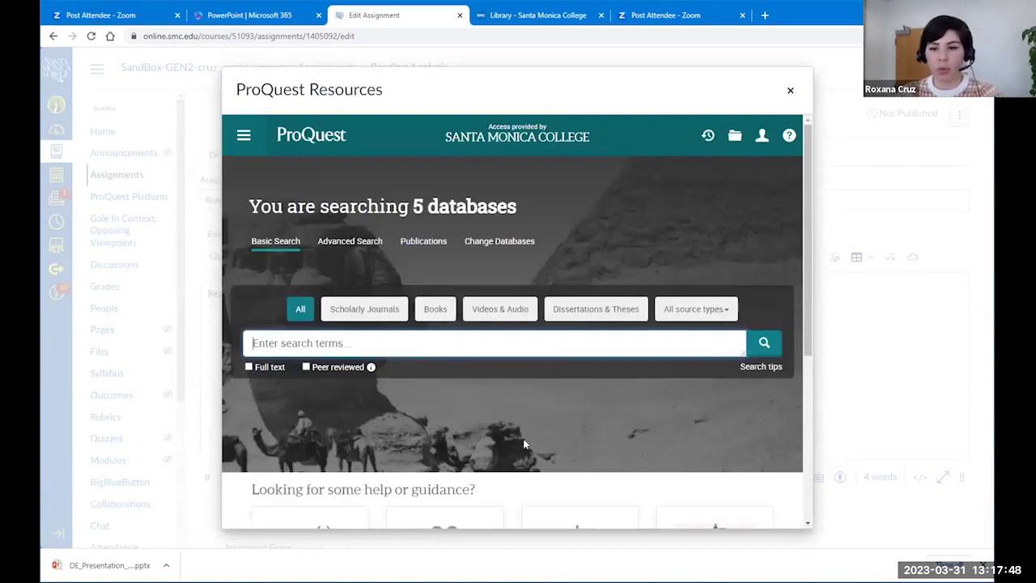
# Search ProQuest for "Food deserts", limited to full text and peer-reviewed results
pyautogui.click(808, 527)
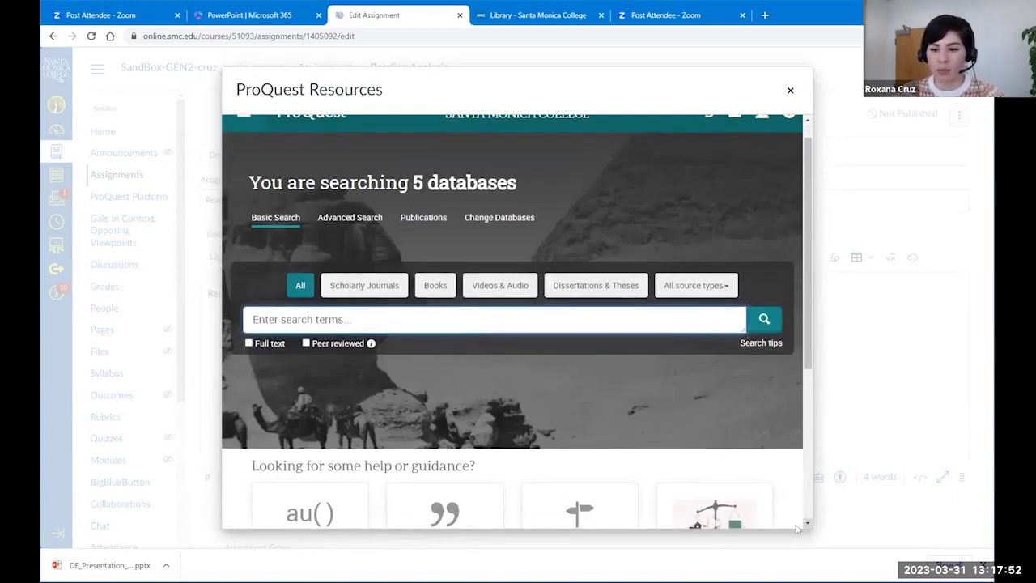
pyautogui.click(264, 319)
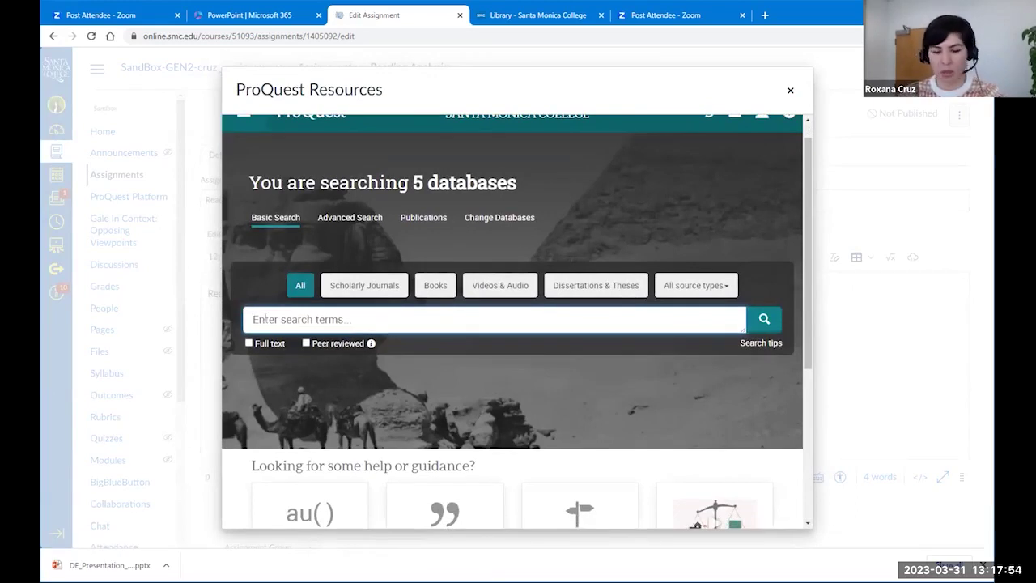
pyautogui.click(248, 343)
pyautogui.click(305, 343)
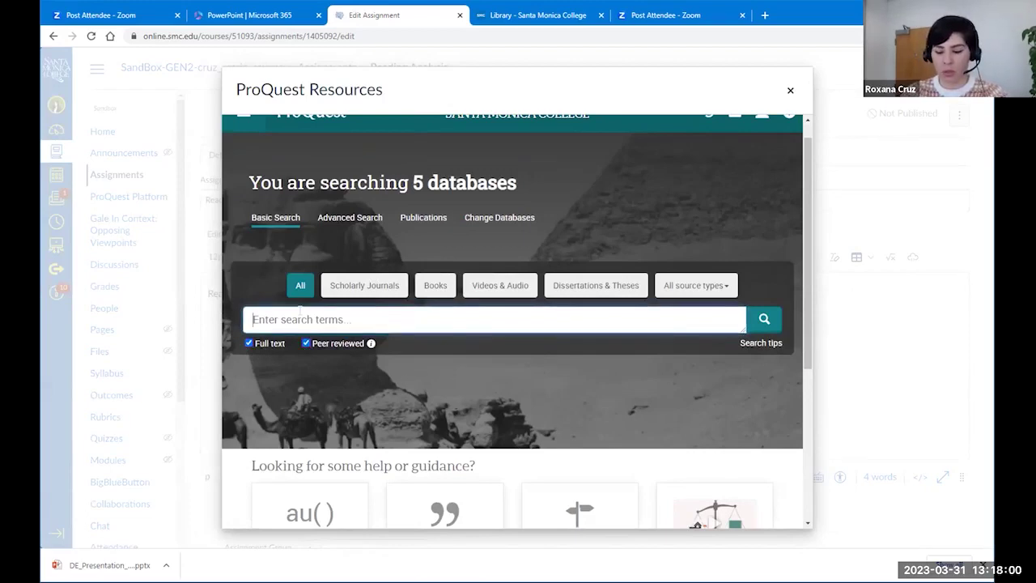
pyautogui.write('Food Deserts')
pyautogui.press('Return')
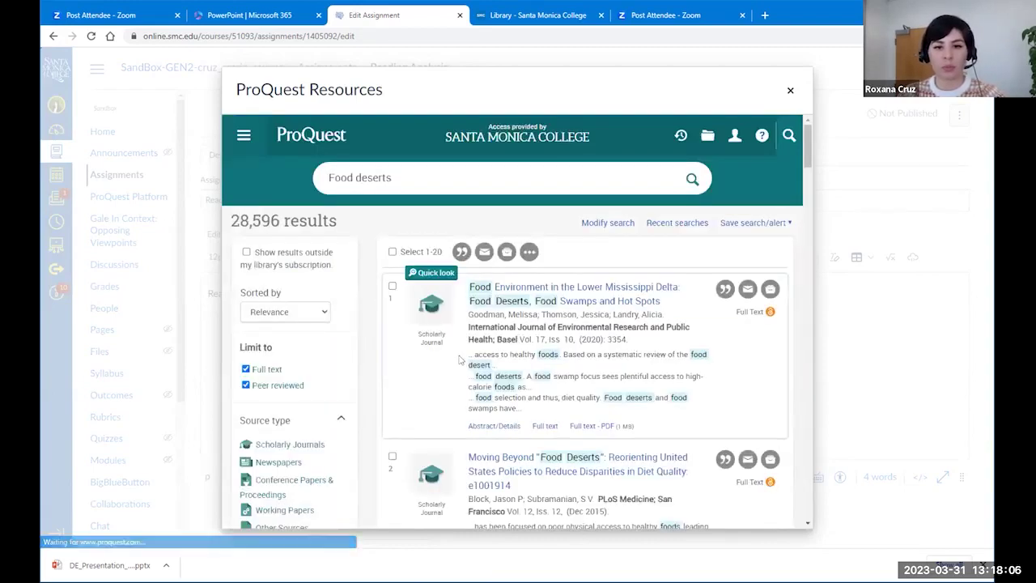
# Open the article "Evaluating Consumer Nutrition Environment in Food Deserts and Food Swamps" and select it for insertion into the assignment instructions
pyautogui.scroll(-3, 459, 359)
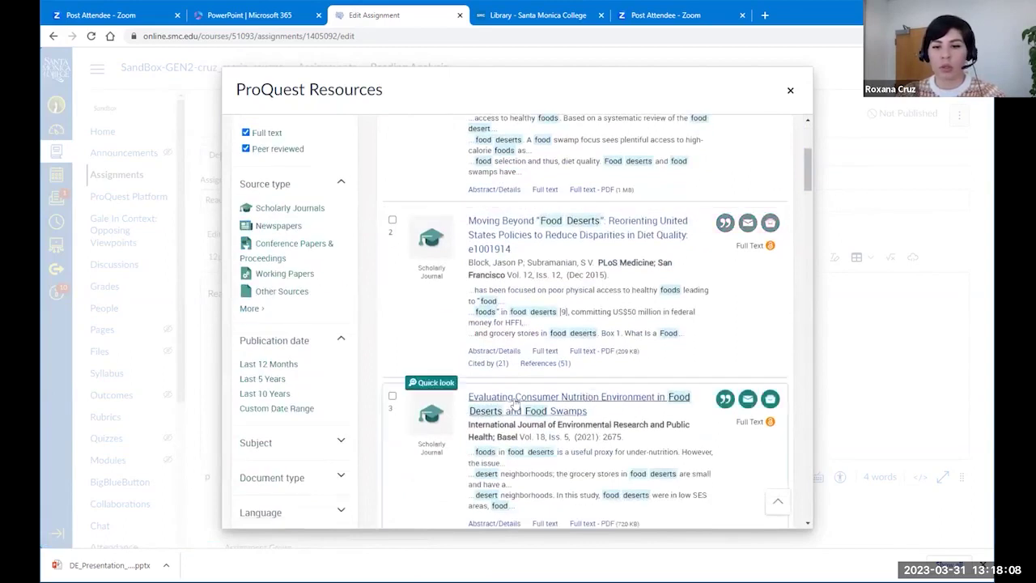
pyautogui.scroll(-1, 551, 426)
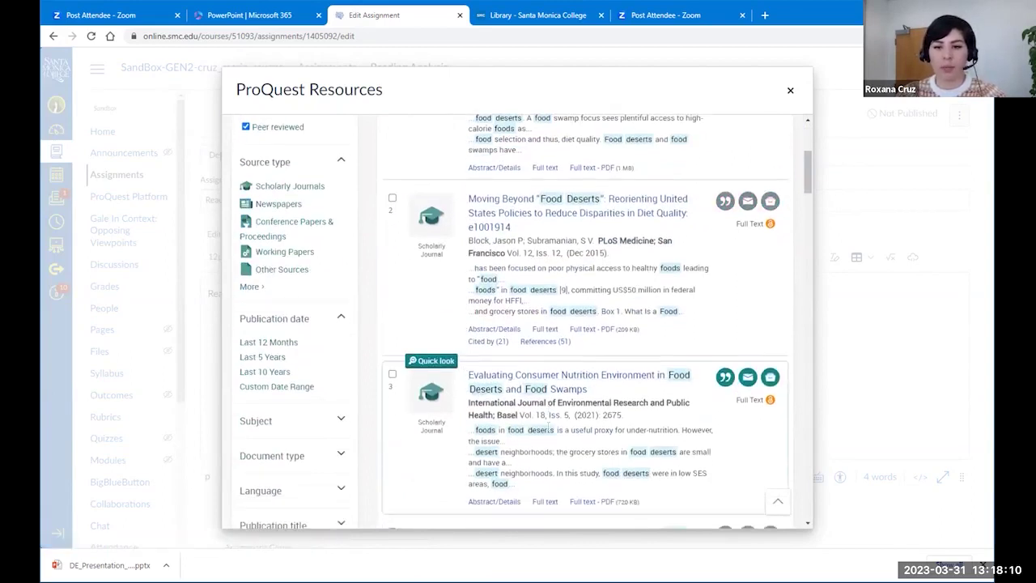
pyautogui.scroll(-1, 551, 428)
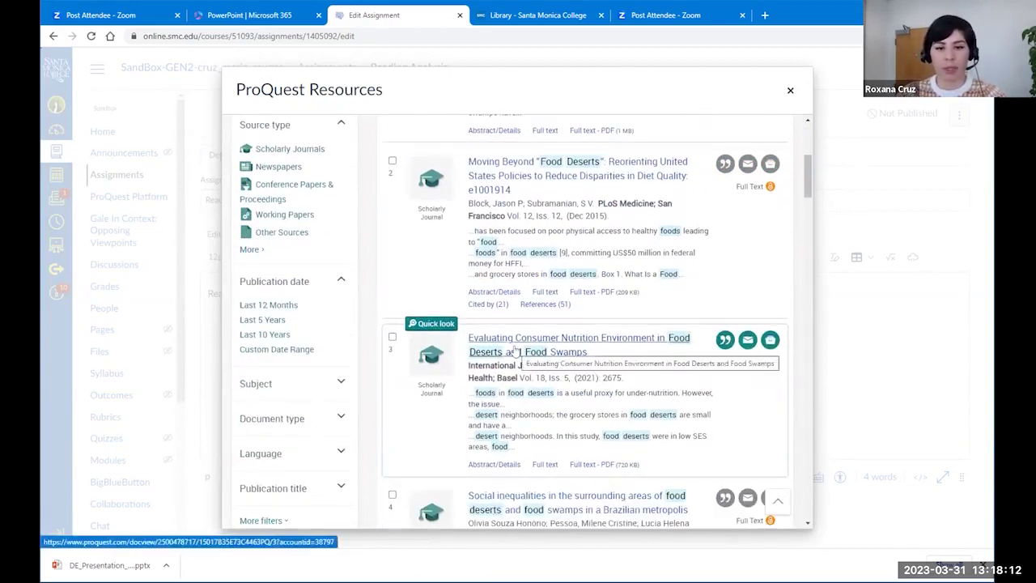
pyautogui.click(503, 340)
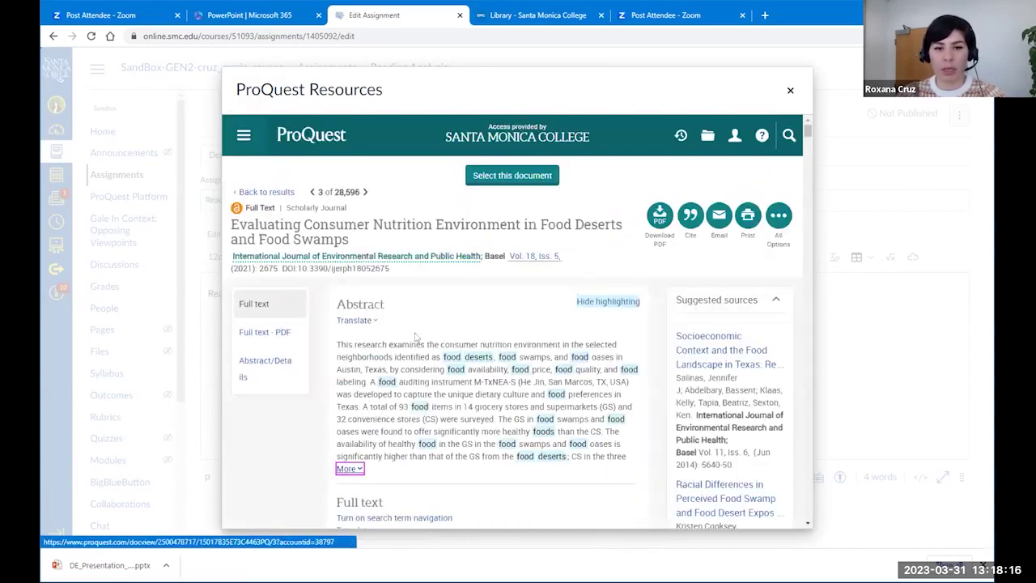
pyautogui.scroll(-3, 627, 374)
pyautogui.scroll(3, 627, 374)
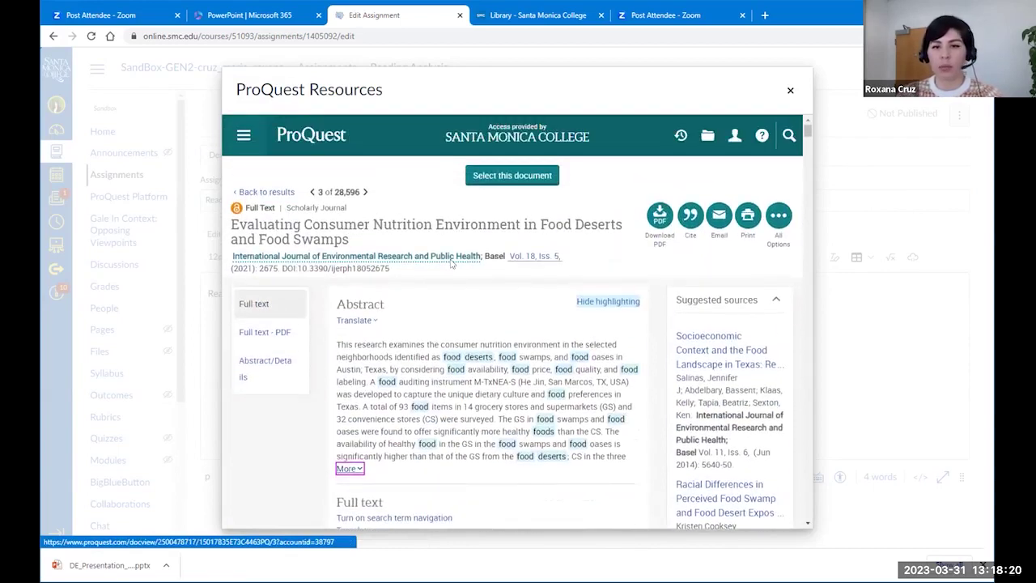
pyautogui.click(524, 180)
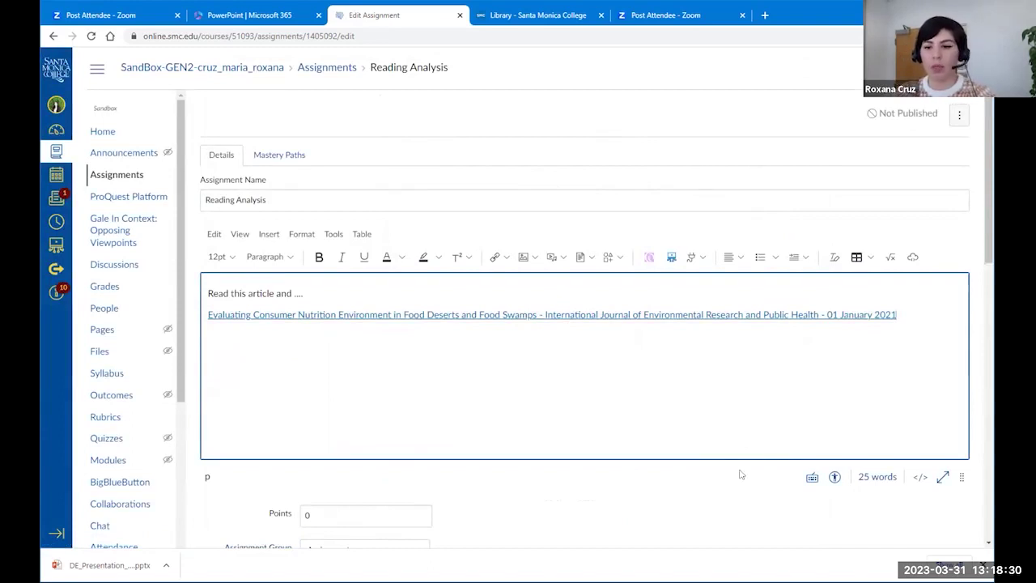
# Look through the assignment settings, save the Reading Analysis assignment without publishing, and return to the course module list
pyautogui.scroll(-1, 742, 475)
pyautogui.scroll(-8, 603, 434)
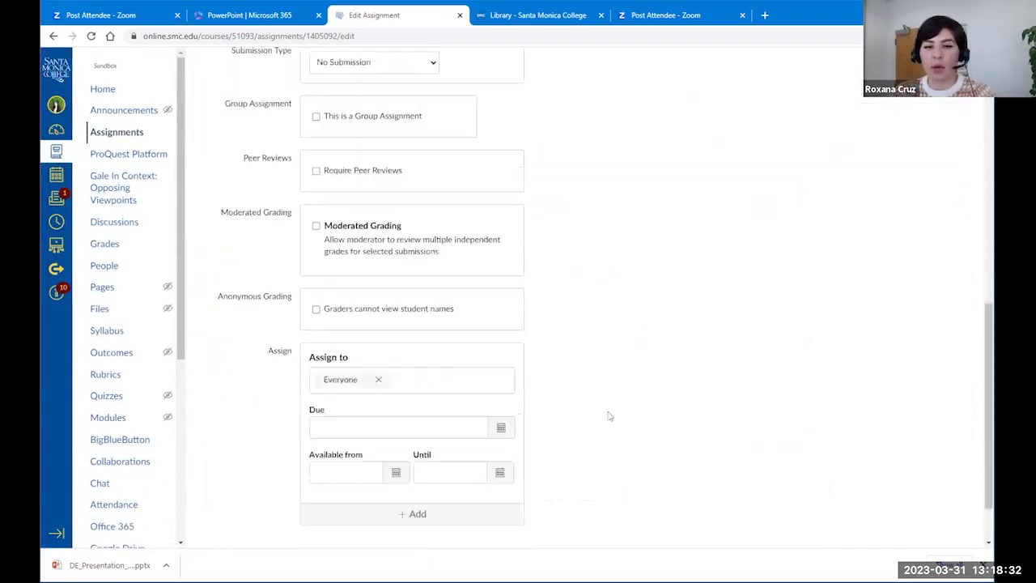
pyautogui.scroll(3, 607, 414)
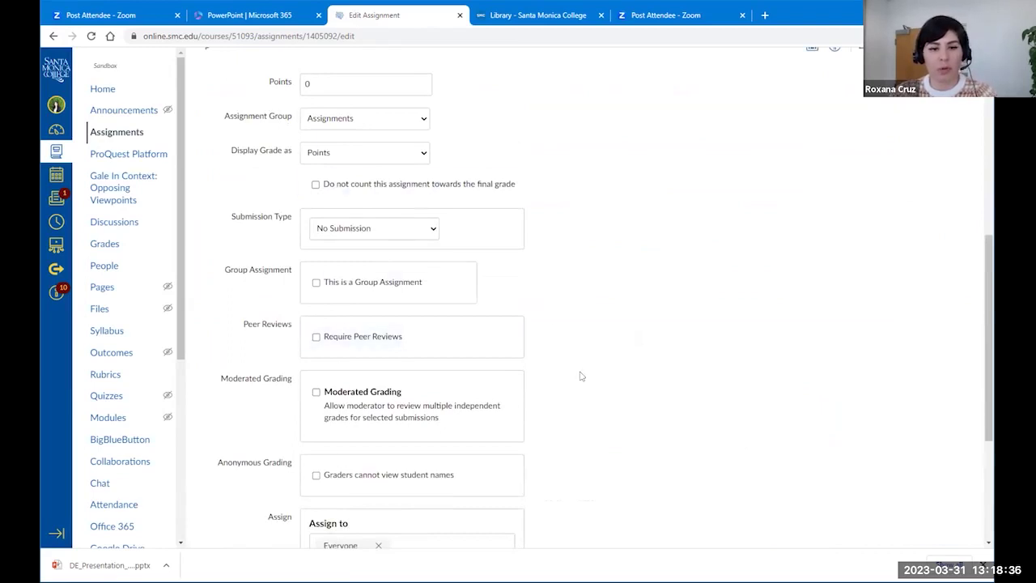
pyautogui.scroll(-4, 581, 374)
pyautogui.click(945, 505)
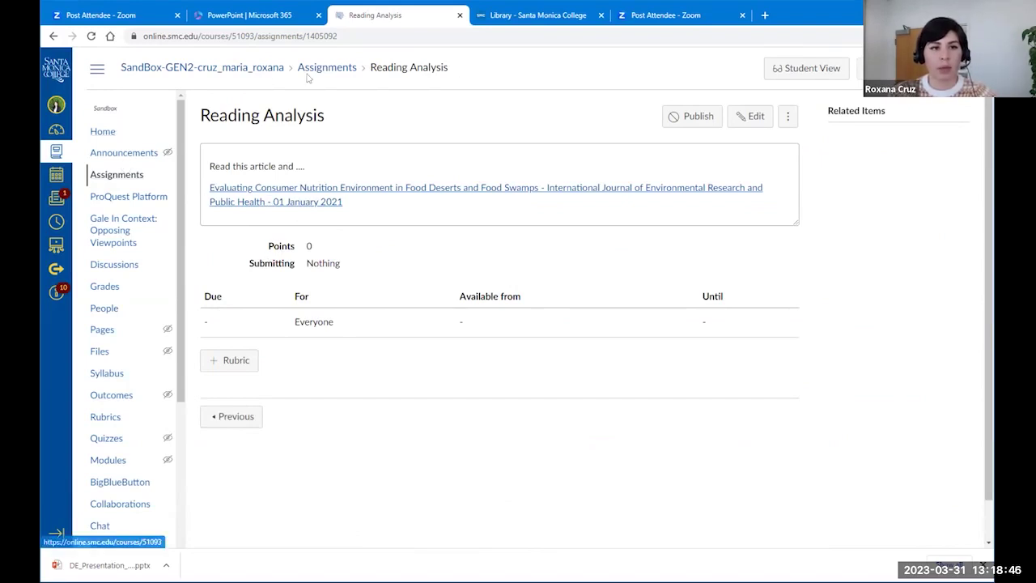
pyautogui.click(102, 132)
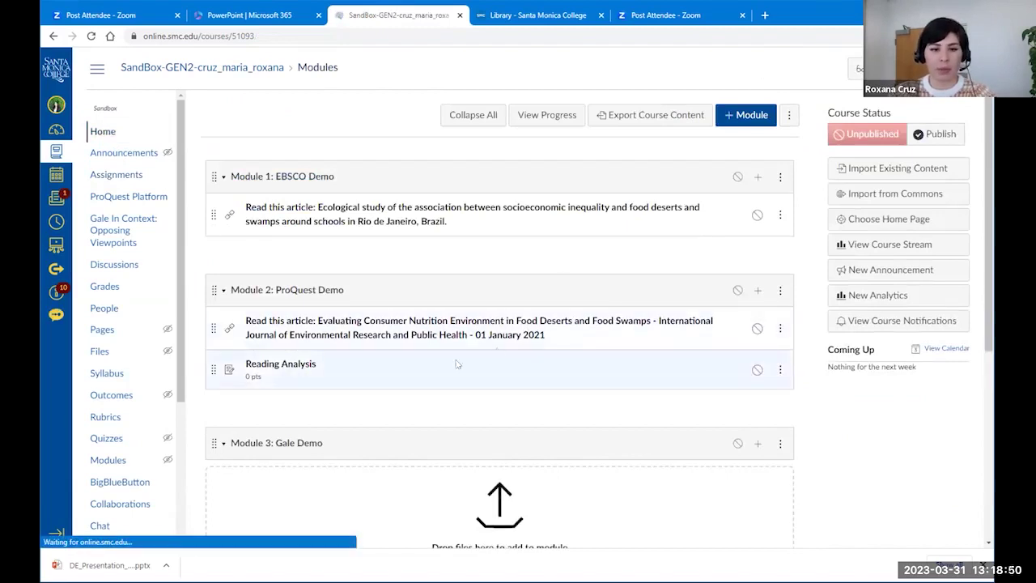
# Reopen the Reading Analysis assignment for editing and add the line "Compare it to this article:" below the article link
pyautogui.click(293, 366)
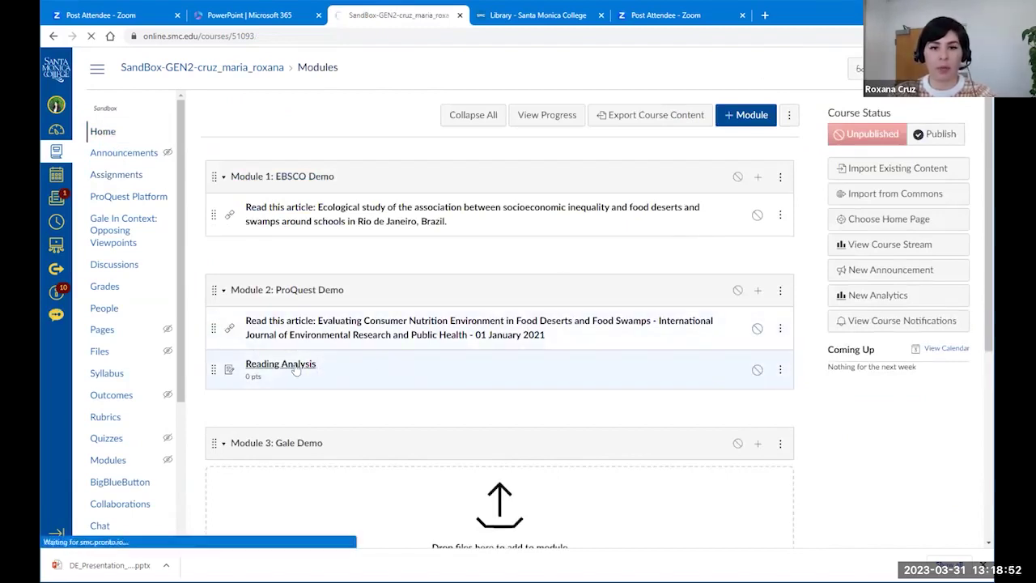
pyautogui.click(767, 121)
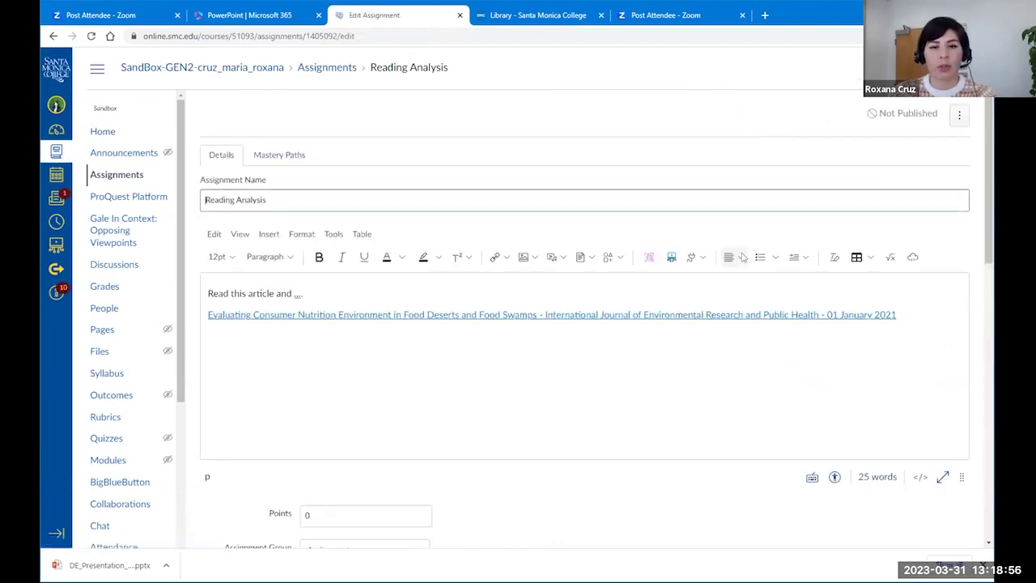
pyautogui.click(928, 315)
pyautogui.press('Return')
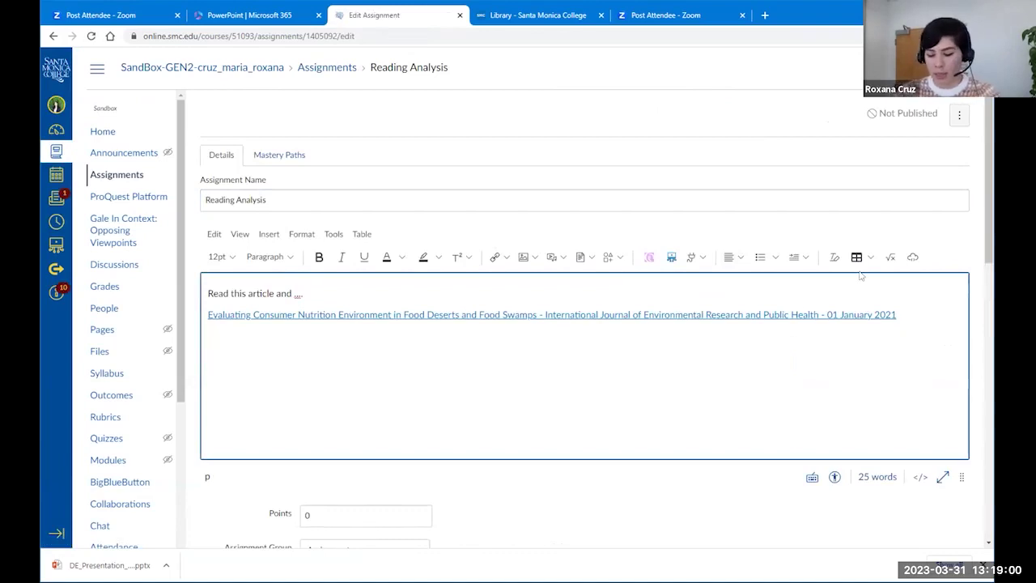
pyautogui.write('Compar')
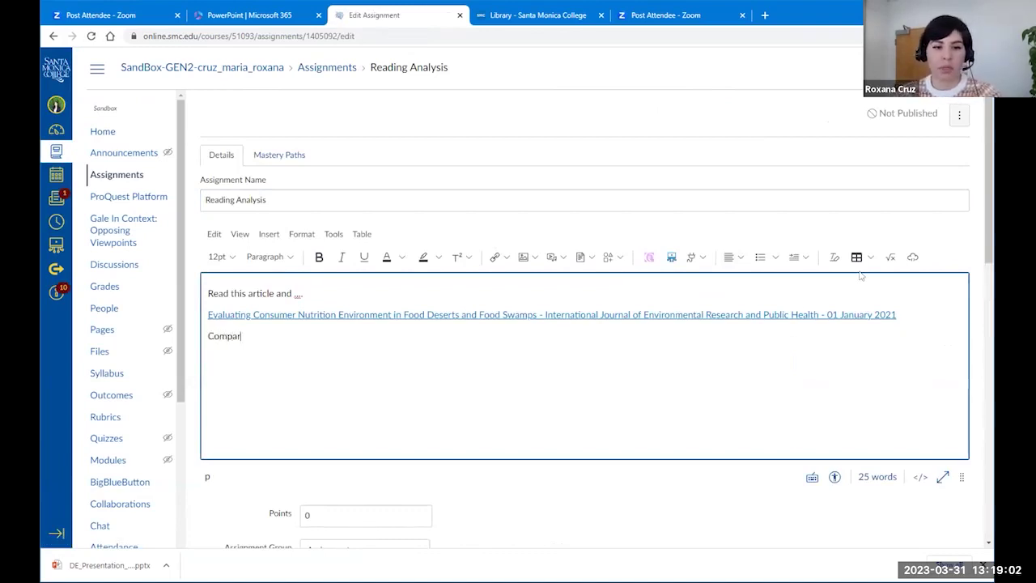
pyautogui.press('BackSpace')
pyautogui.write('e it to thi')
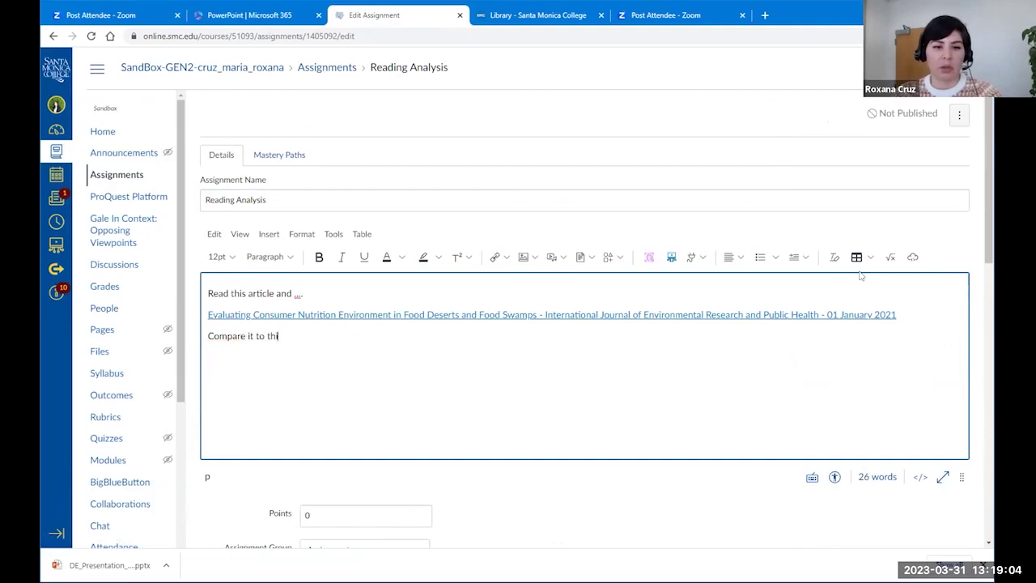
pyautogui.write('s article:')
pyautogui.press('Return')
pyautogui.press('Return')
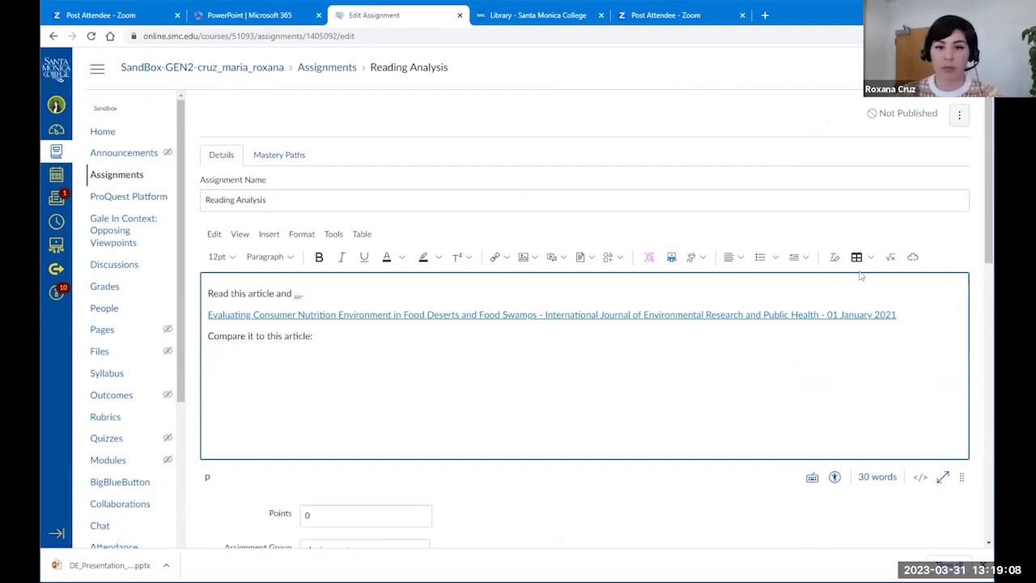
# Search the editor's full list of external apps for "ebs" and close the list
pyautogui.click(696, 257)
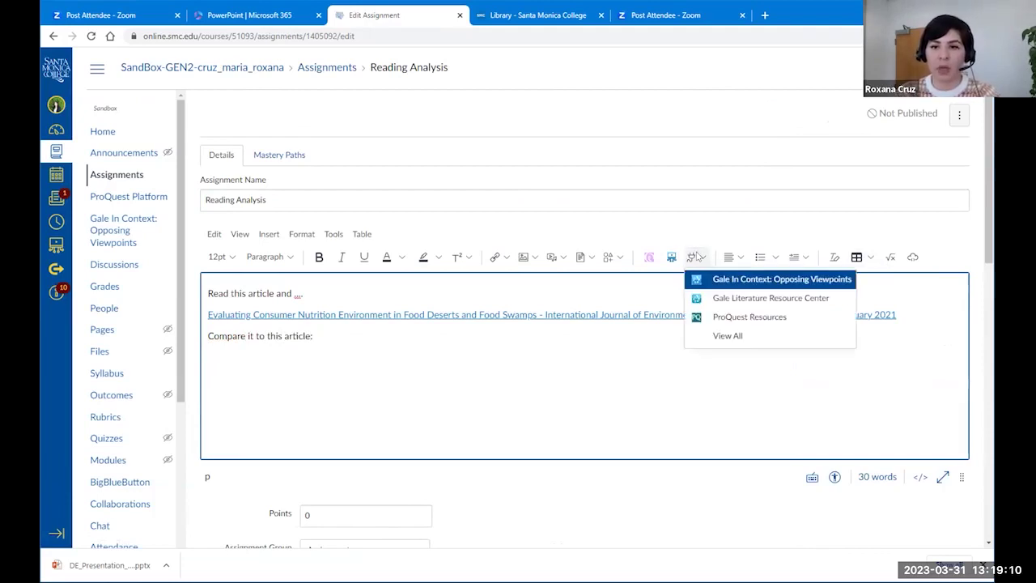
pyautogui.click(728, 335)
pyautogui.click(511, 114)
pyautogui.write('ebs')
pyautogui.hotkey('ctrl', 'a')
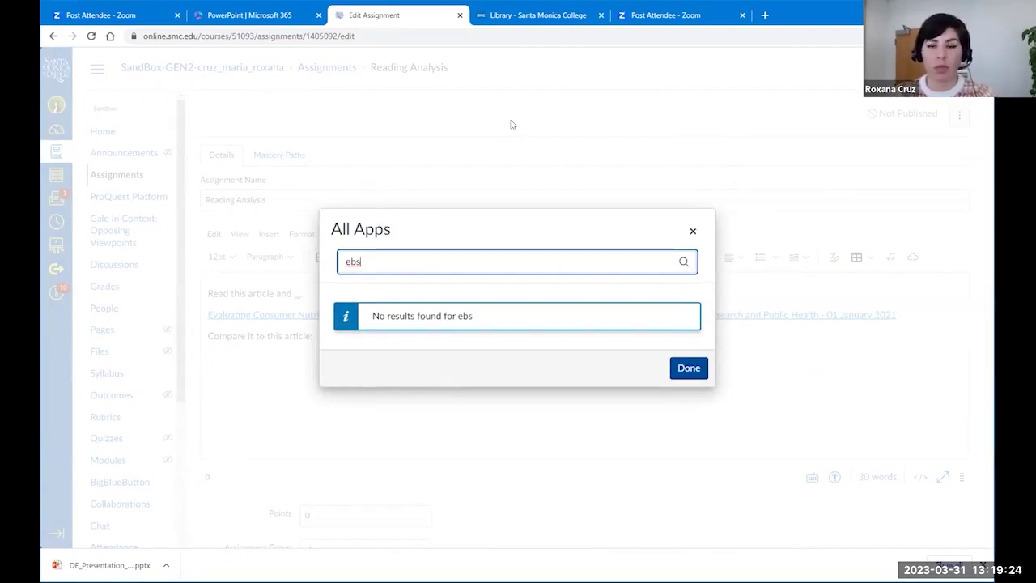
pyautogui.click(688, 369)
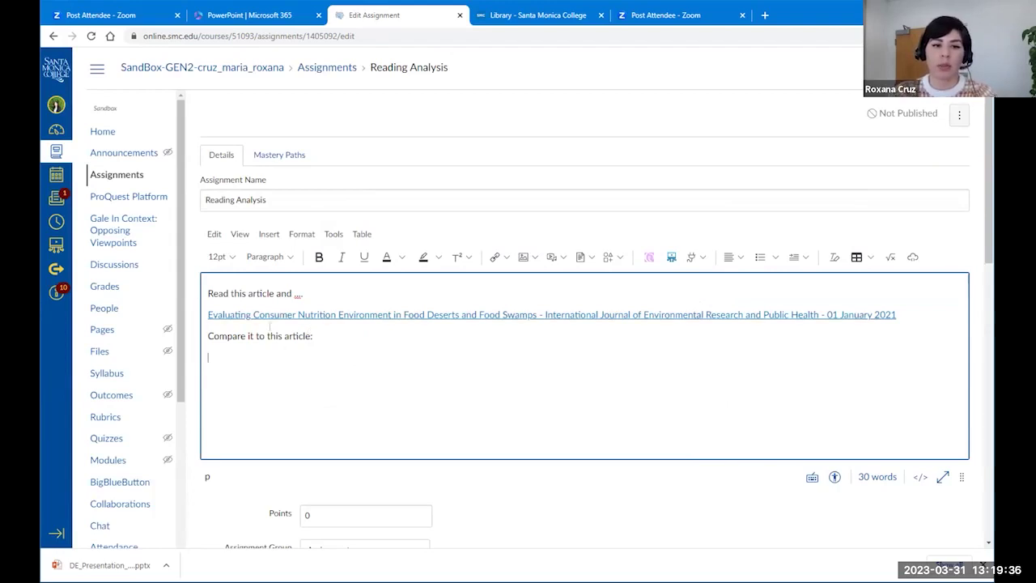
# Save the edited Reading Analysis assignment without publishing it and return to the course module list
pyautogui.scroll(-3, 602, 465)
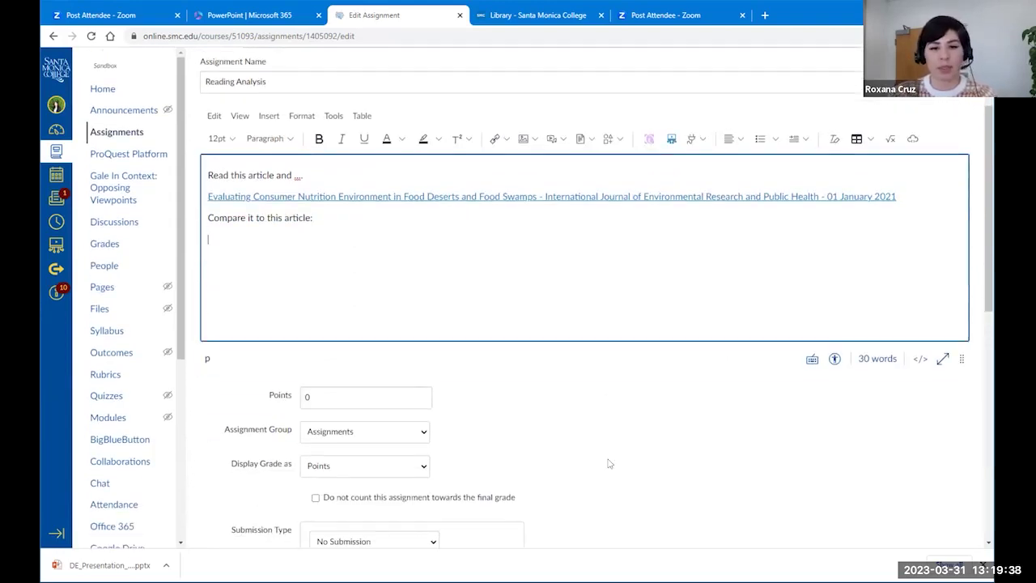
pyautogui.scroll(-10, 610, 463)
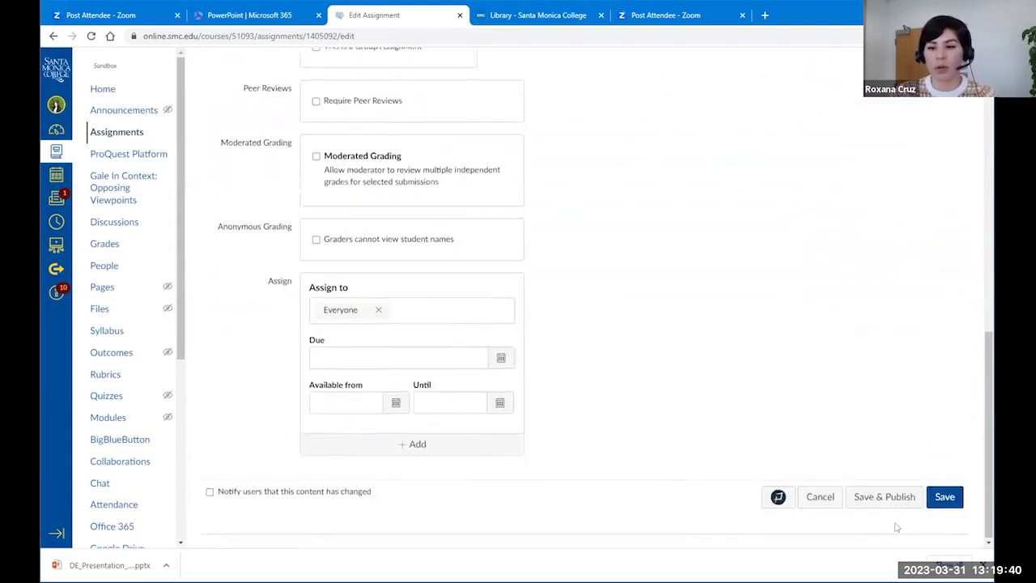
pyautogui.click(938, 498)
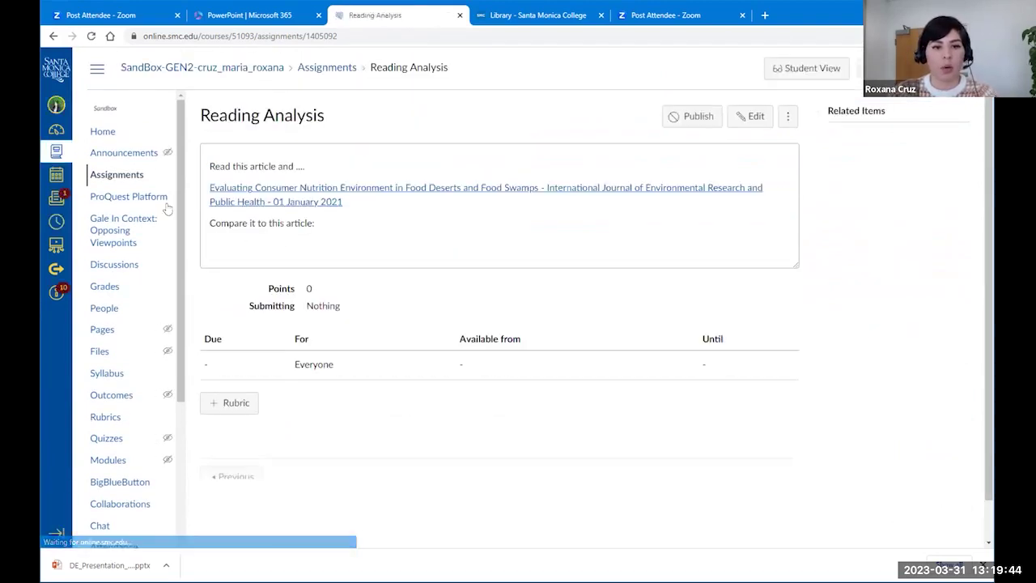
pyautogui.click(103, 132)
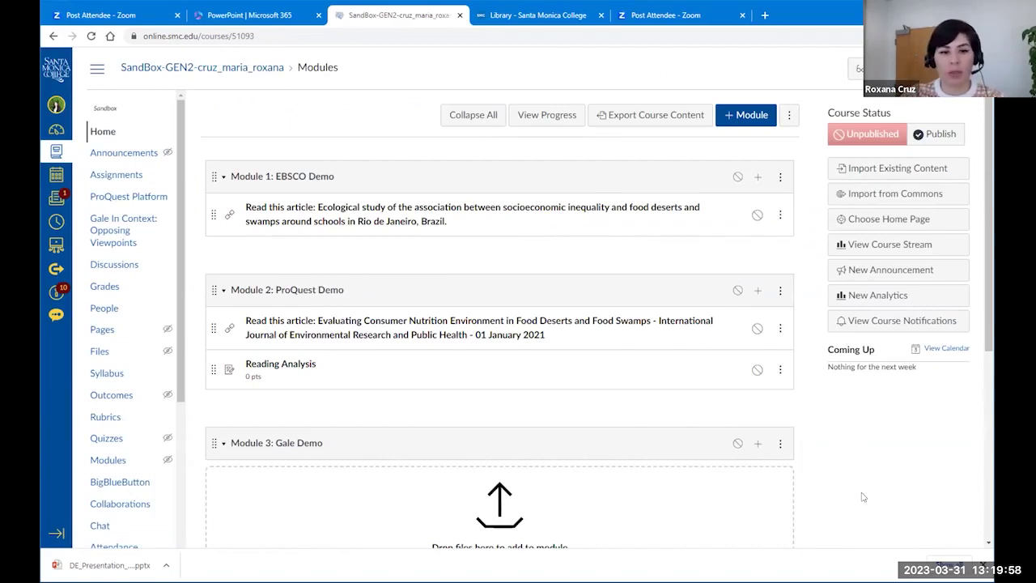
# Add the Gale in Context: Opposing Viewpoints external tool as an item in Module 3: Gale Demo
pyautogui.scroll(-1, 876, 477)
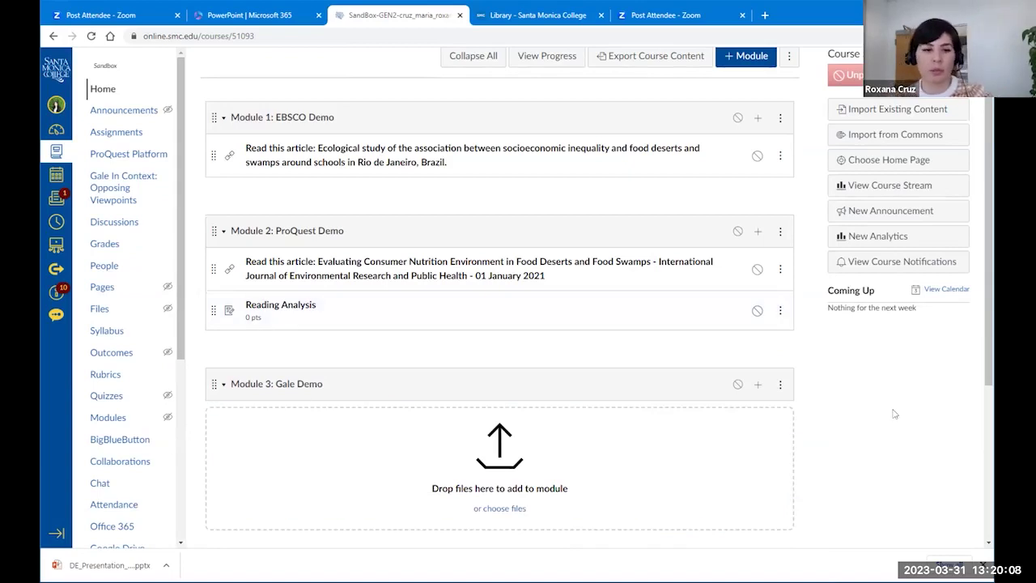
pyautogui.scroll(-3, 894, 414)
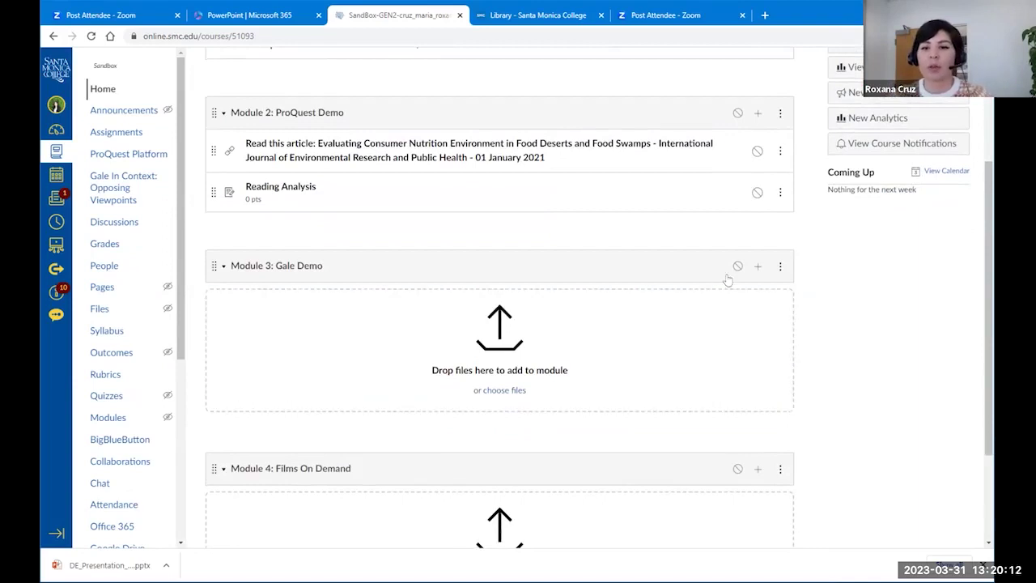
pyautogui.click(757, 268)
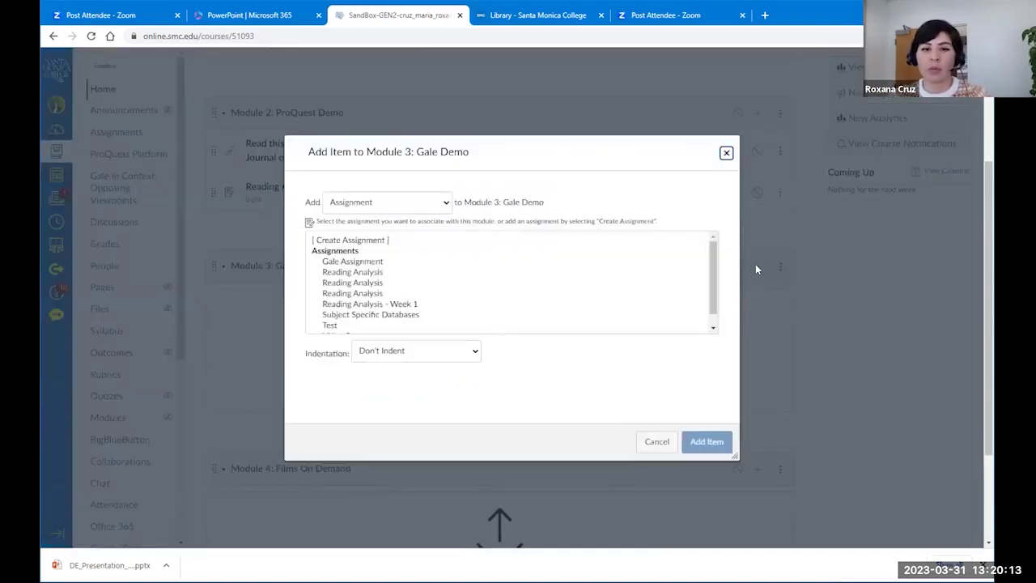
pyautogui.click(407, 209)
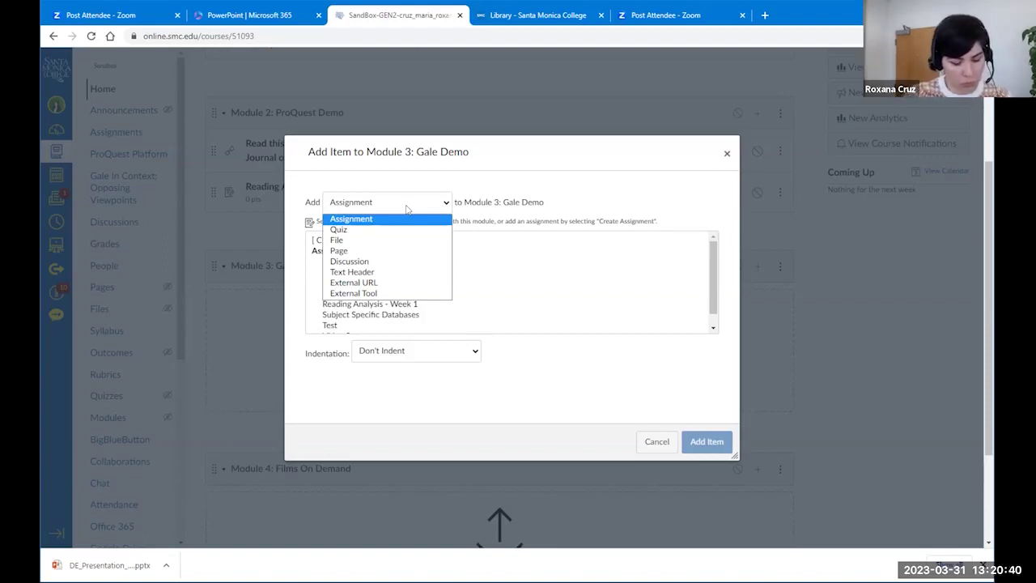
pyautogui.click(416, 294)
pyautogui.scroll(-2, 422, 303)
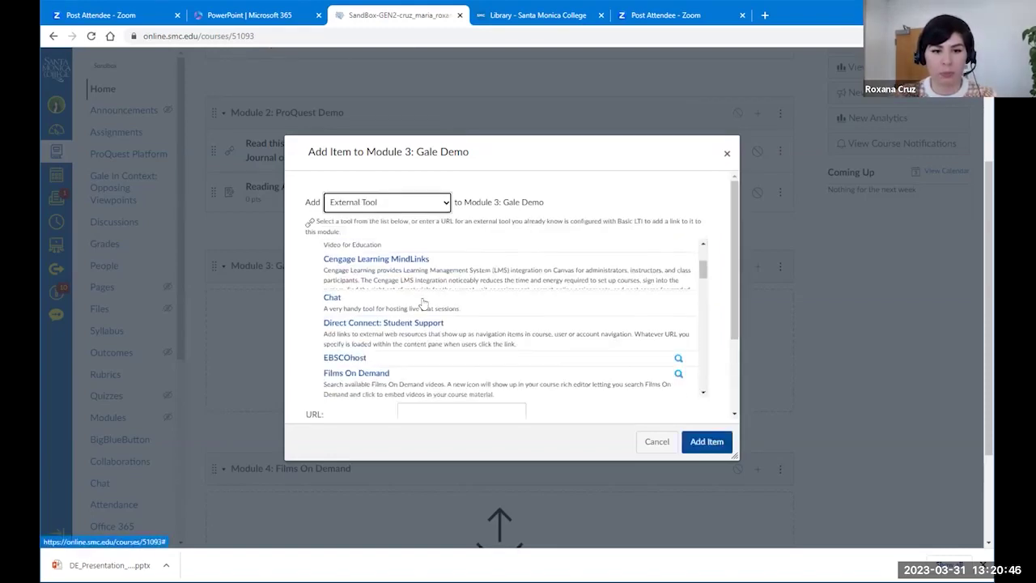
pyautogui.scroll(-1, 426, 308)
pyautogui.scroll(-2, 427, 311)
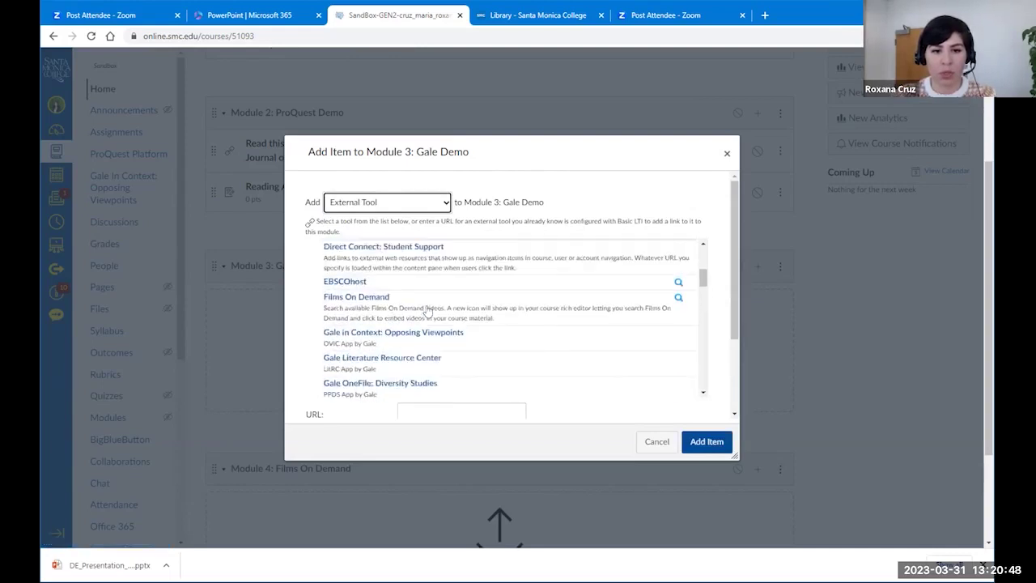
pyautogui.click(366, 296)
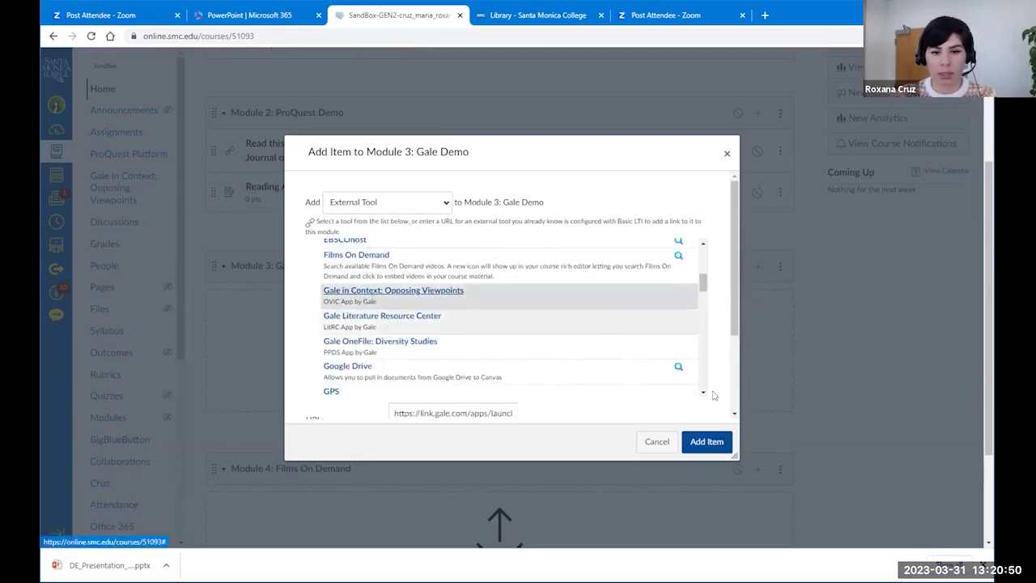
pyautogui.click(717, 442)
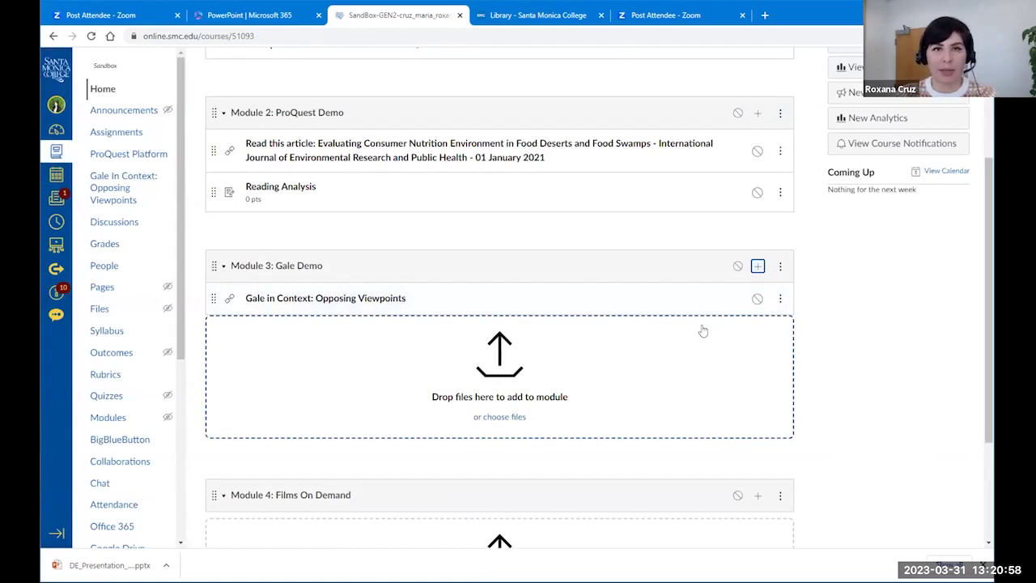
# Open the Gale in Context: Opposing Viewpoints item in Module 3 and look up the suggested Food Insecurity topic
pyautogui.click(318, 300)
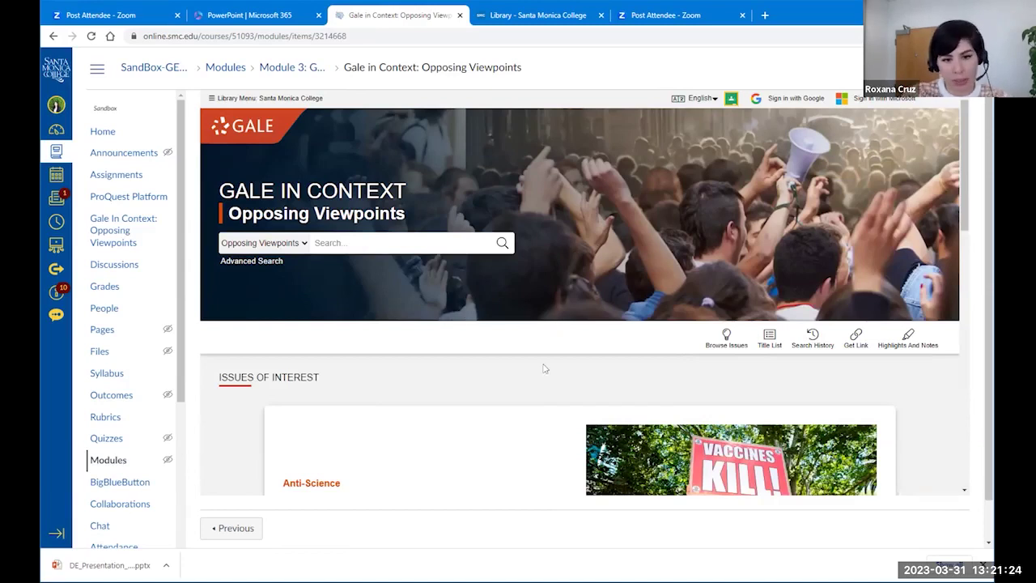
pyautogui.scroll(-1, 541, 366)
pyautogui.scroll(1, 429, 326)
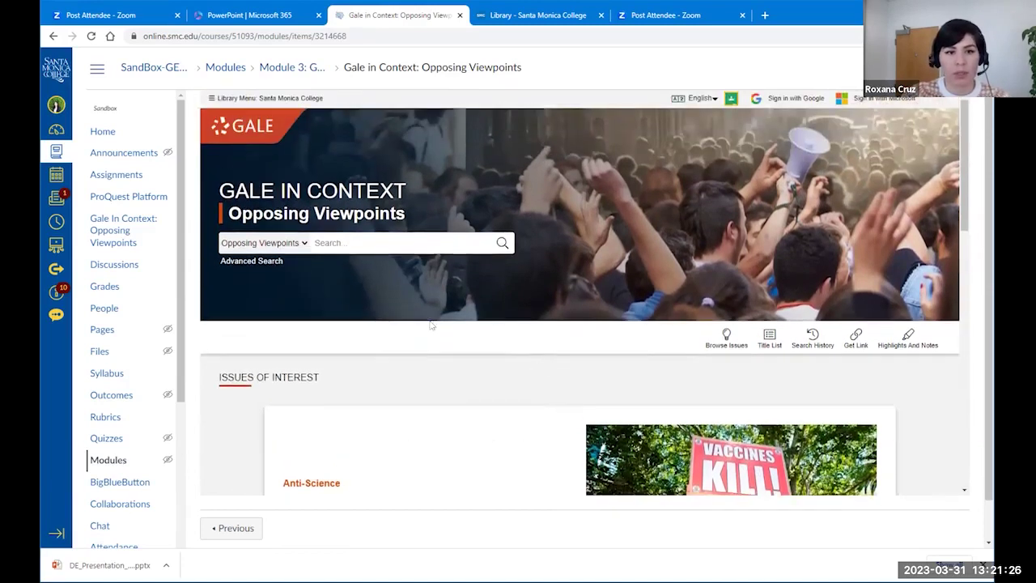
pyautogui.click(364, 243)
pyautogui.write('Food ins')
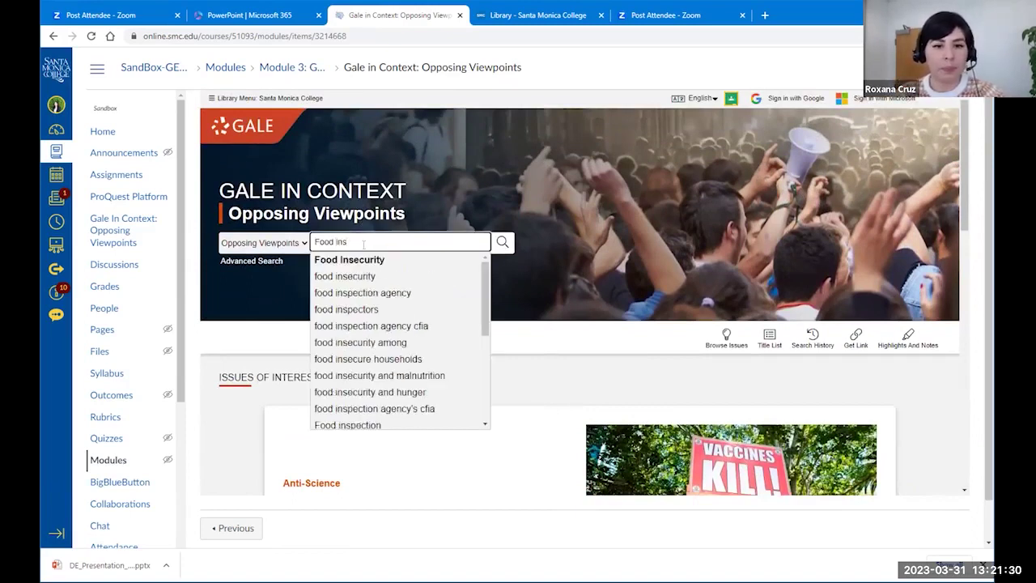
pyautogui.click(366, 261)
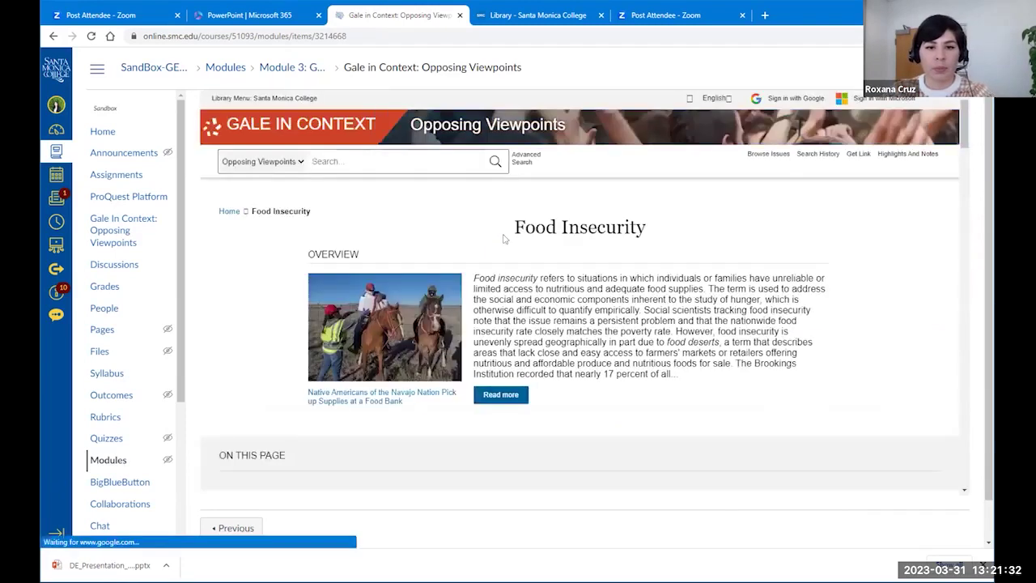
# Show the topic's academic journals and open the article on neighborhood-level hot and cold spots of food insecurity in Houston, Texas
pyautogui.scroll(-2, 649, 338)
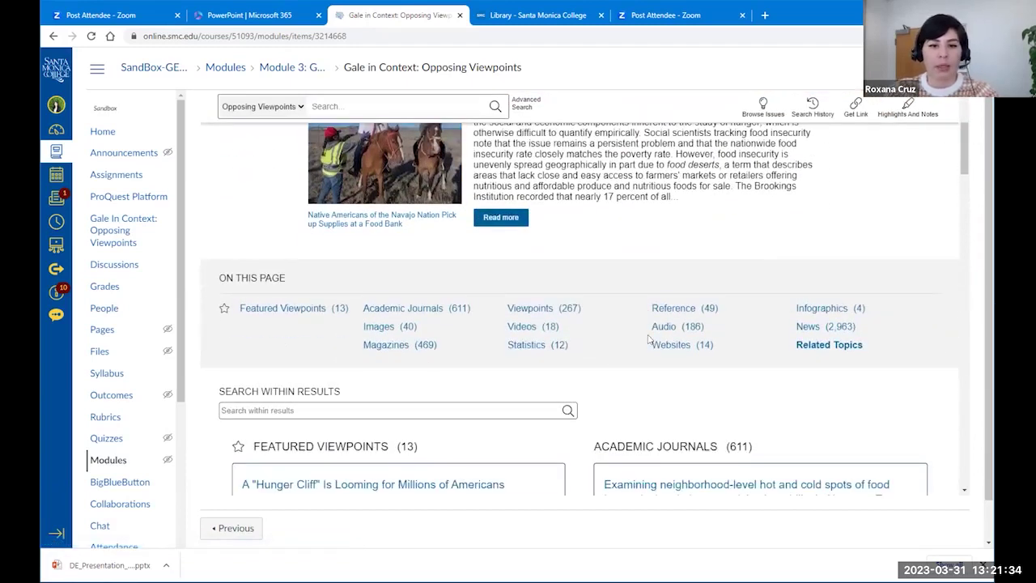
pyautogui.click(405, 309)
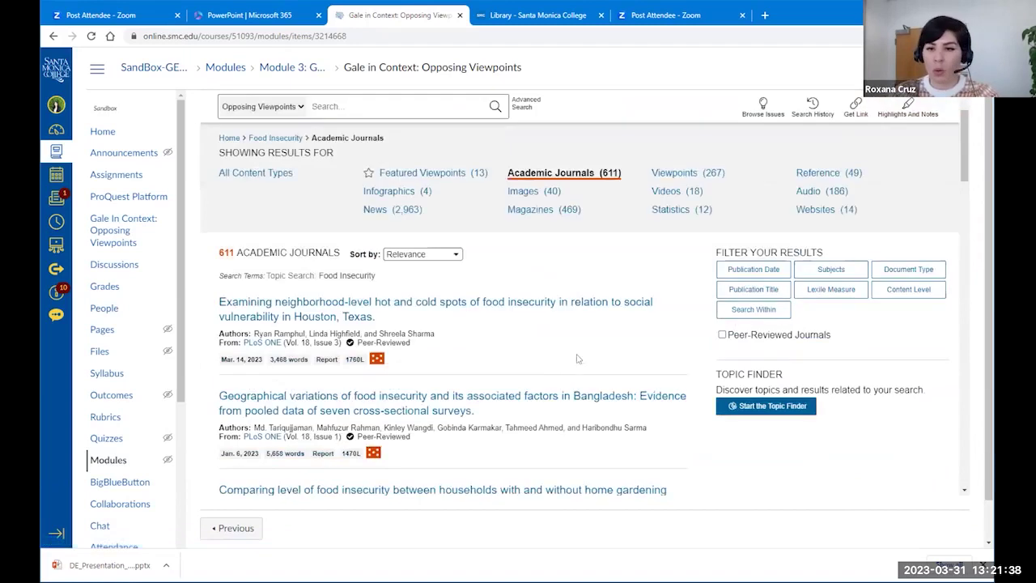
pyautogui.click(340, 314)
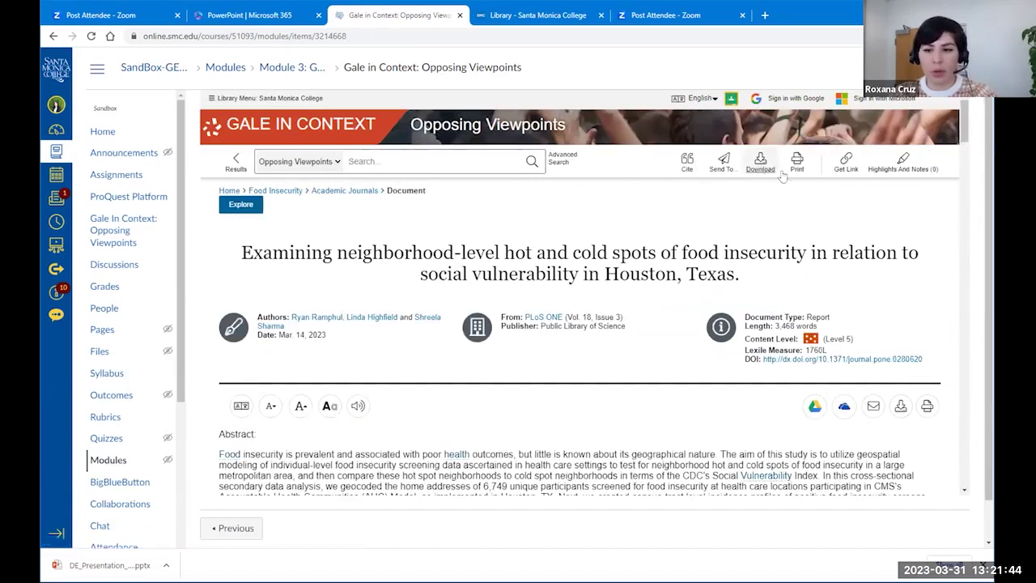
# Highlight the abstract passage about the 6,749 unique participants in yellow and return to the course module list
pyautogui.scroll(-3, 783, 176)
pyautogui.moveTo(227, 261); pyautogui.dragTo(419, 252)
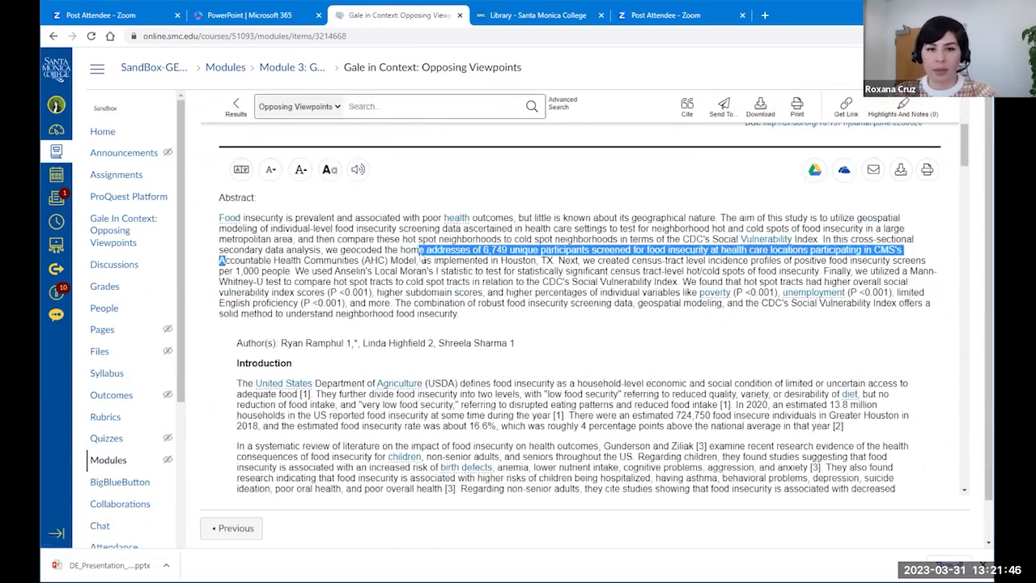
pyautogui.click(434, 273)
pyautogui.click(638, 348)
pyautogui.scroll(3, 728, 340)
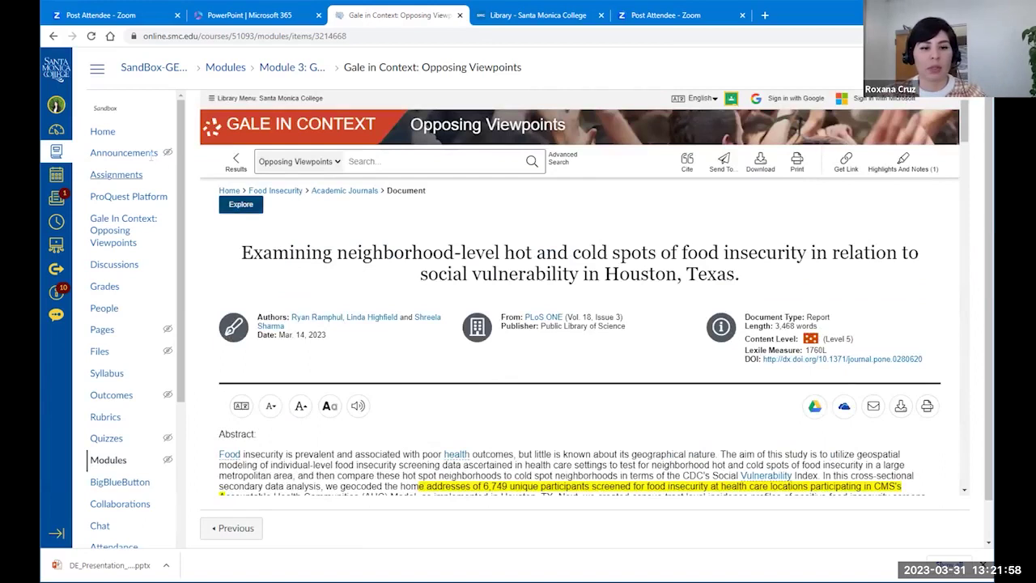
pyautogui.click(105, 134)
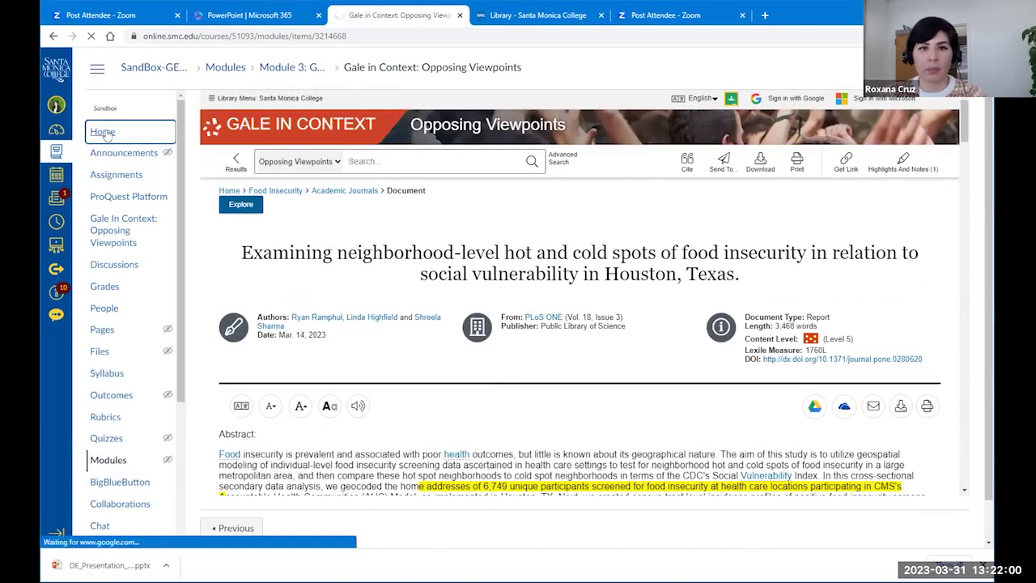
pyautogui.scroll(-3, 765, 295)
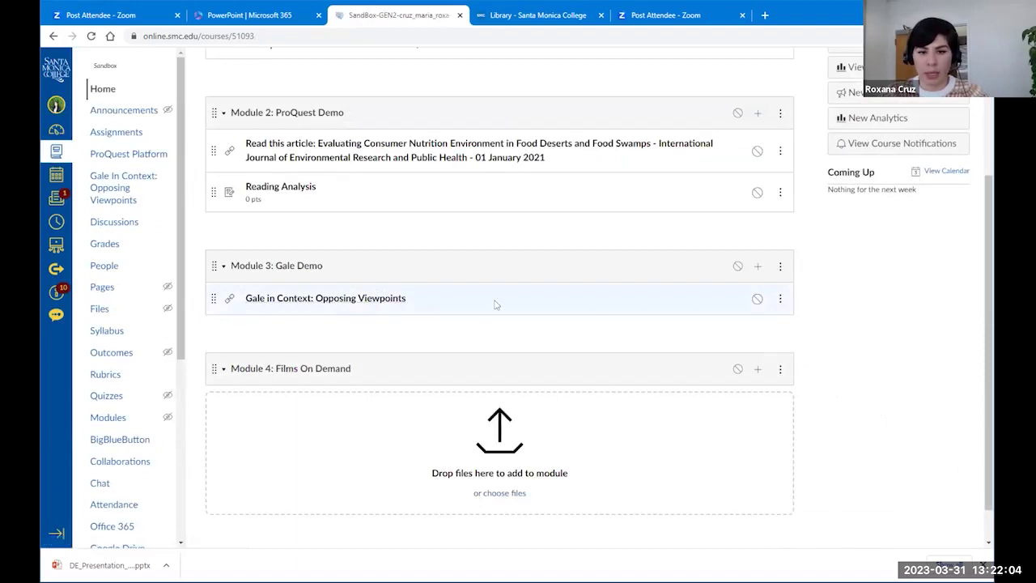
pyautogui.click(759, 268)
pyautogui.click(422, 202)
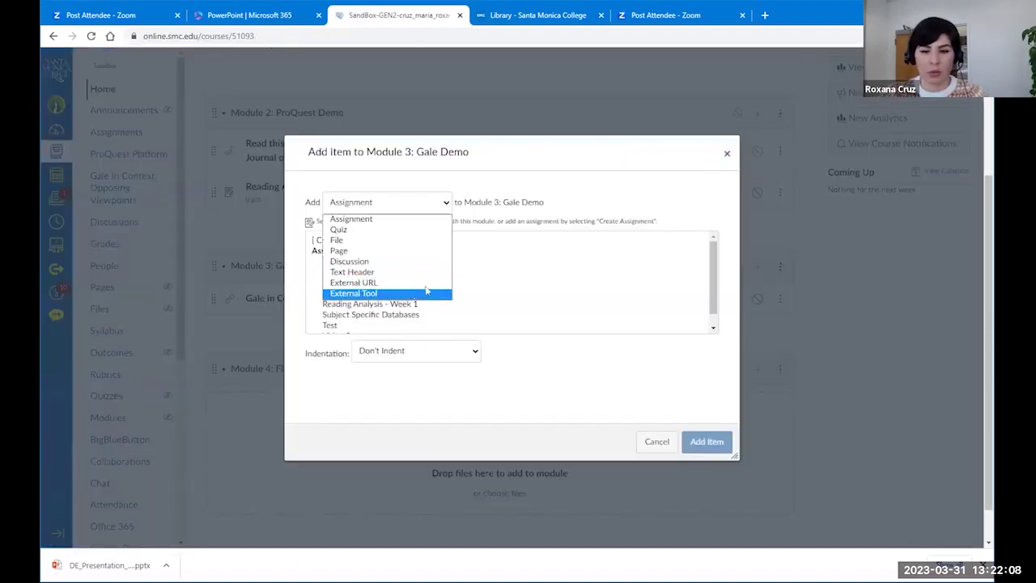
pyautogui.click(726, 154)
# Create a new assignment named Reading Analysis as an item in Module 3: Gale Demo
pyautogui.click(758, 275)
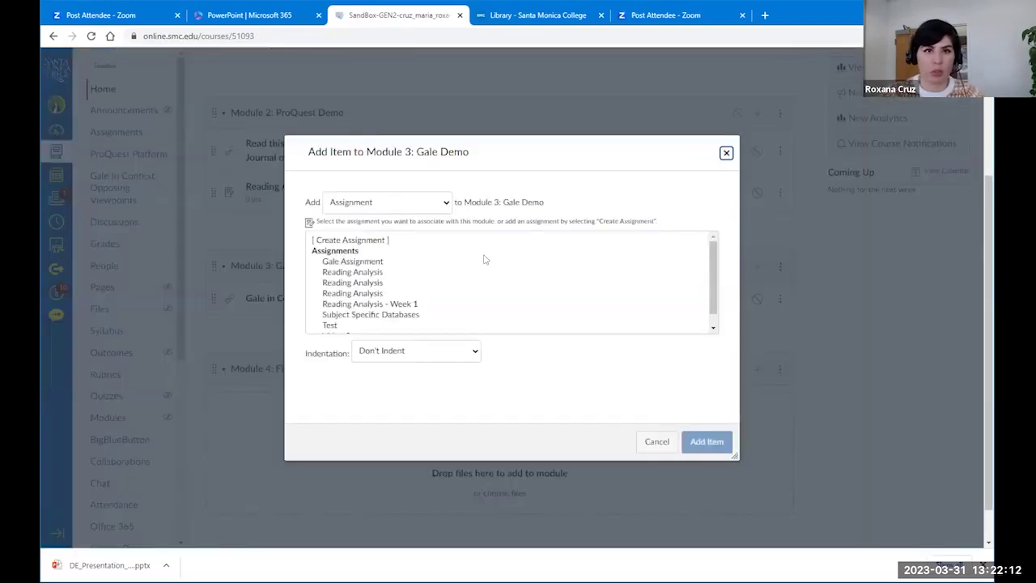
pyautogui.click(413, 242)
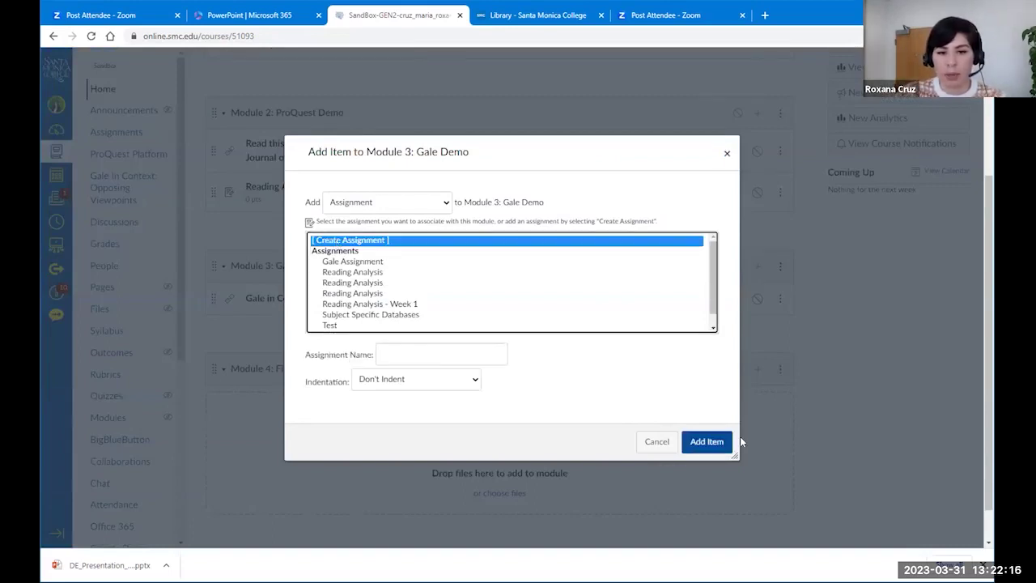
pyautogui.click(710, 447)
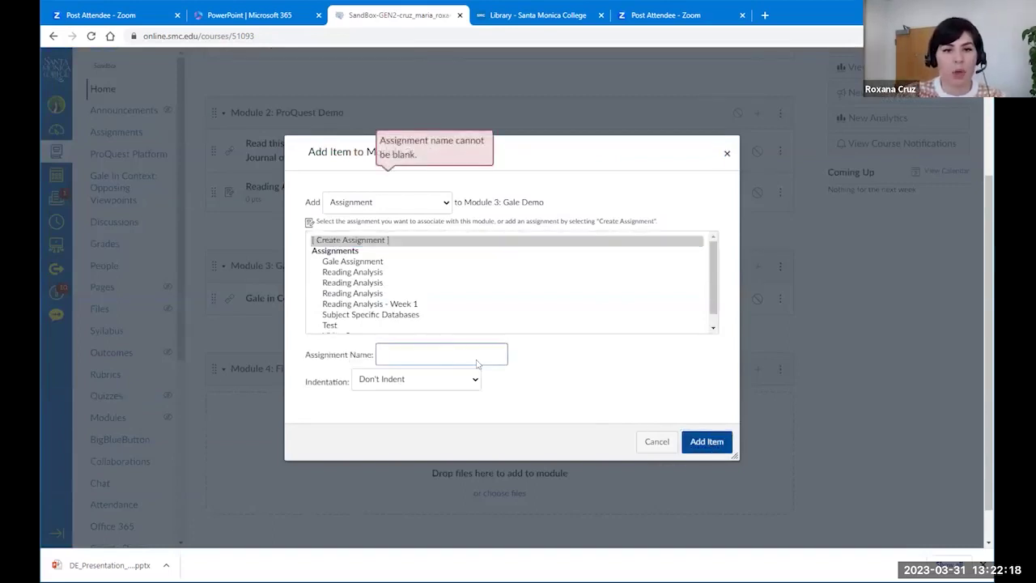
pyautogui.click(447, 352)
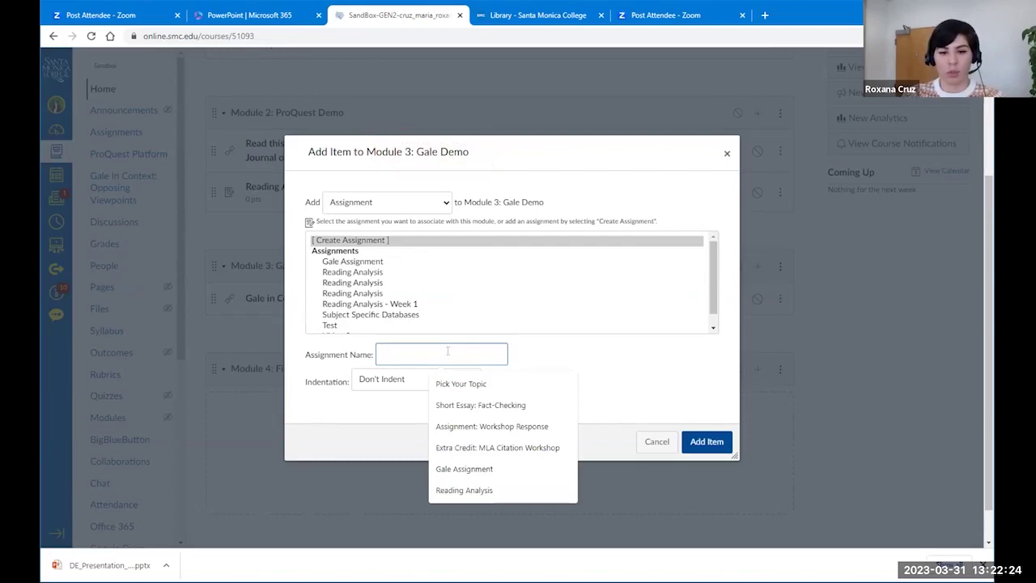
pyautogui.write('Reading Analysis')
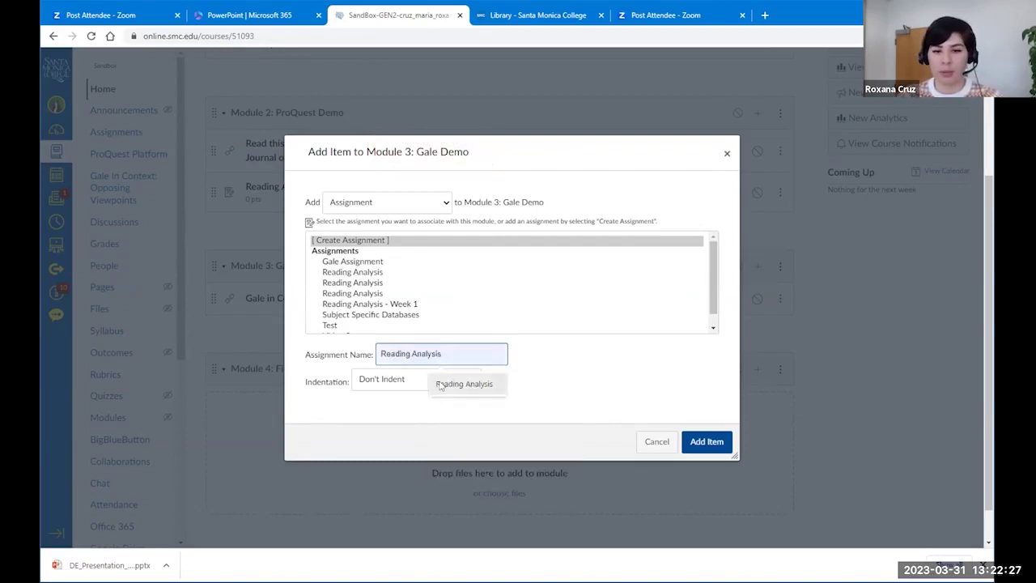
pyautogui.click(463, 383)
pyautogui.click(722, 449)
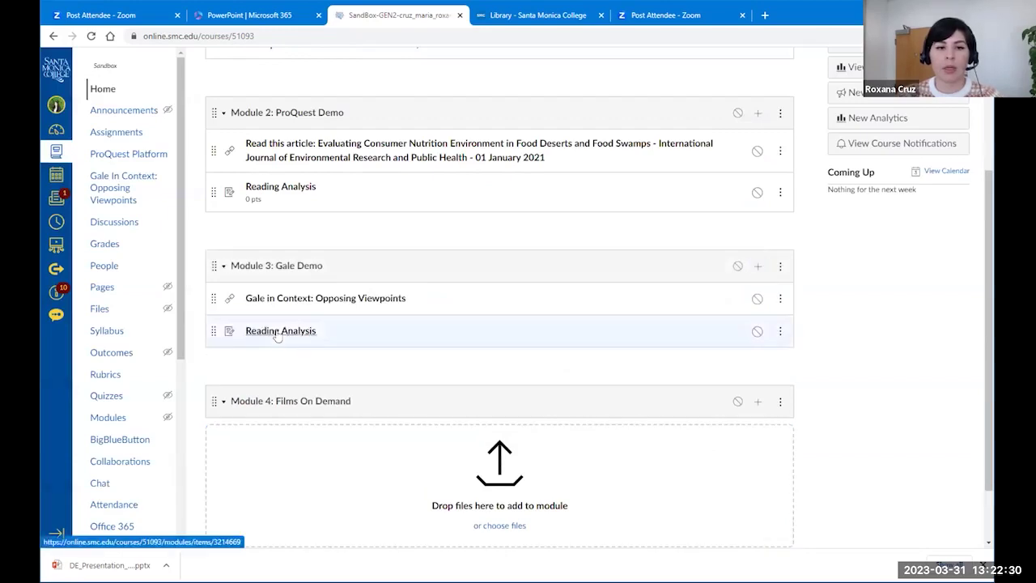
# Open Module 3's Reading Analysis assignment for editing and enter "Read this article ..." as its description
pyautogui.click(278, 333)
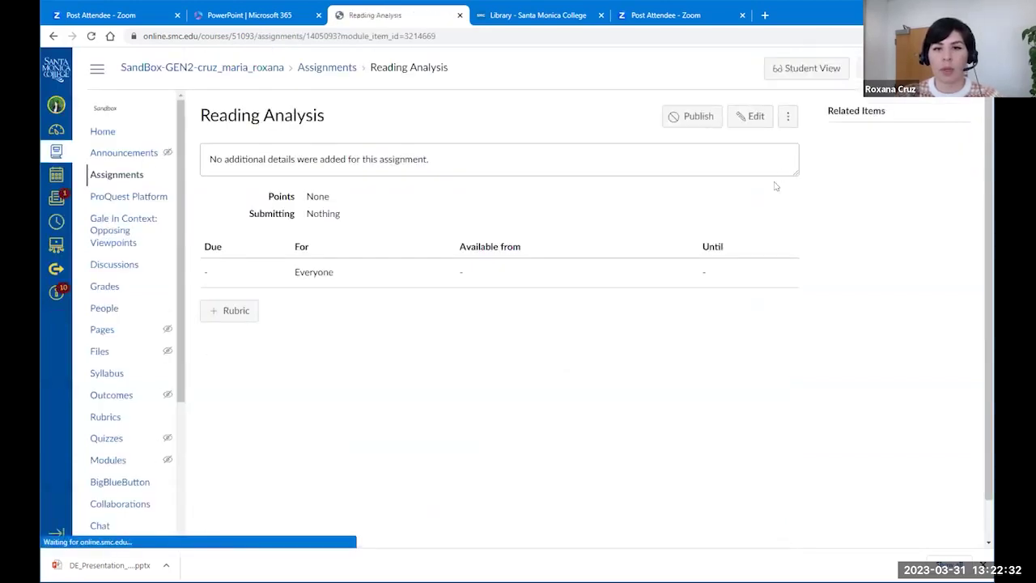
pyautogui.click(753, 117)
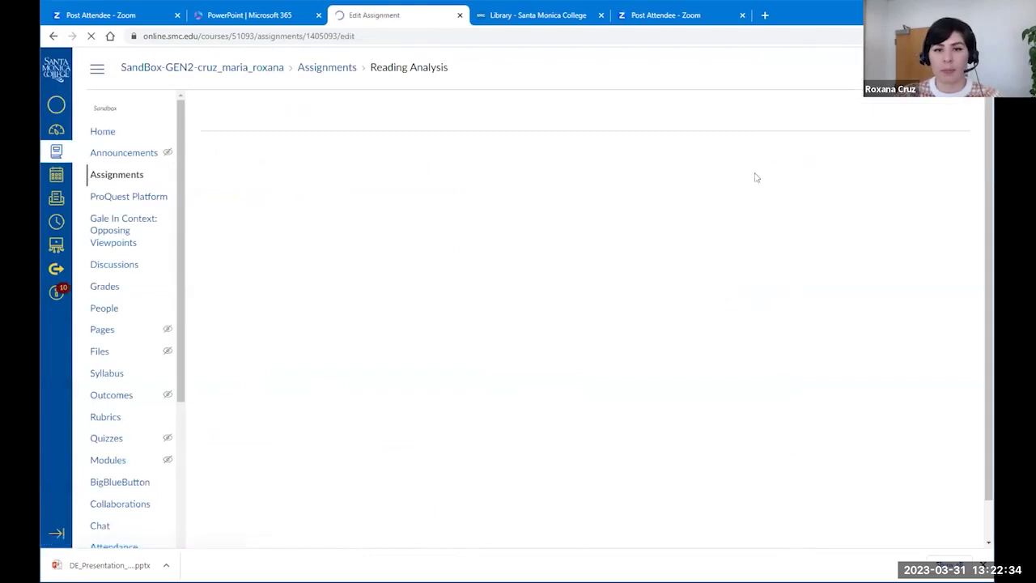
pyautogui.scroll(-2, 389, 230)
pyautogui.click(395, 196)
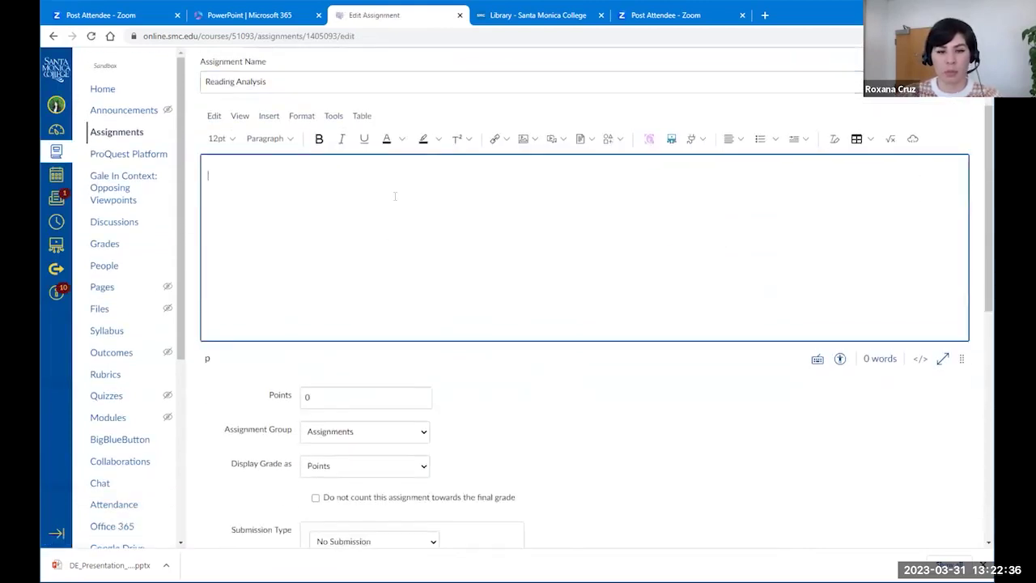
pyautogui.write('Read this article ...')
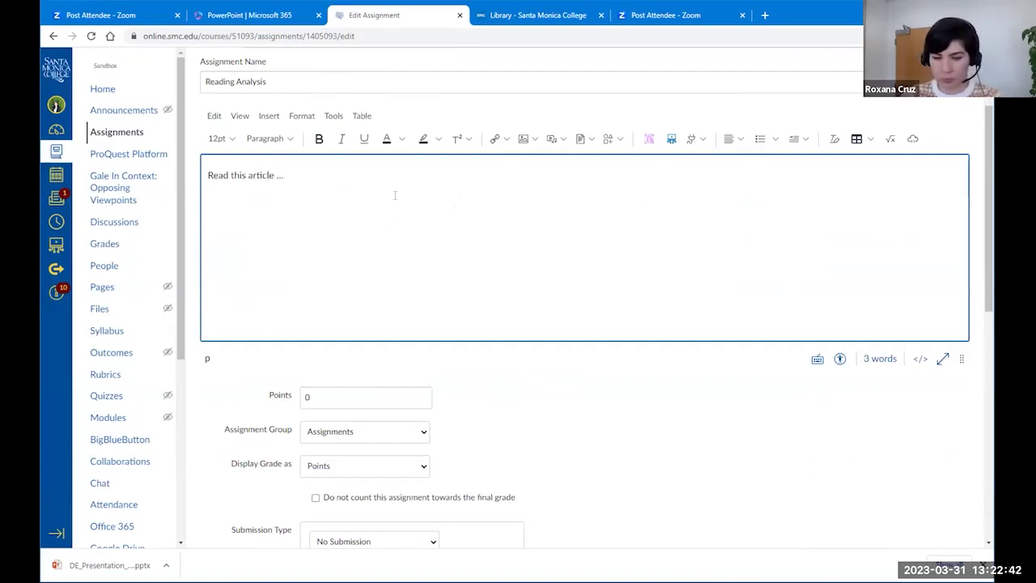
# Launch Gale In Context: Opposing Viewpoints from the description editor and open its Food Insecurity topic page
pyautogui.click(703, 141)
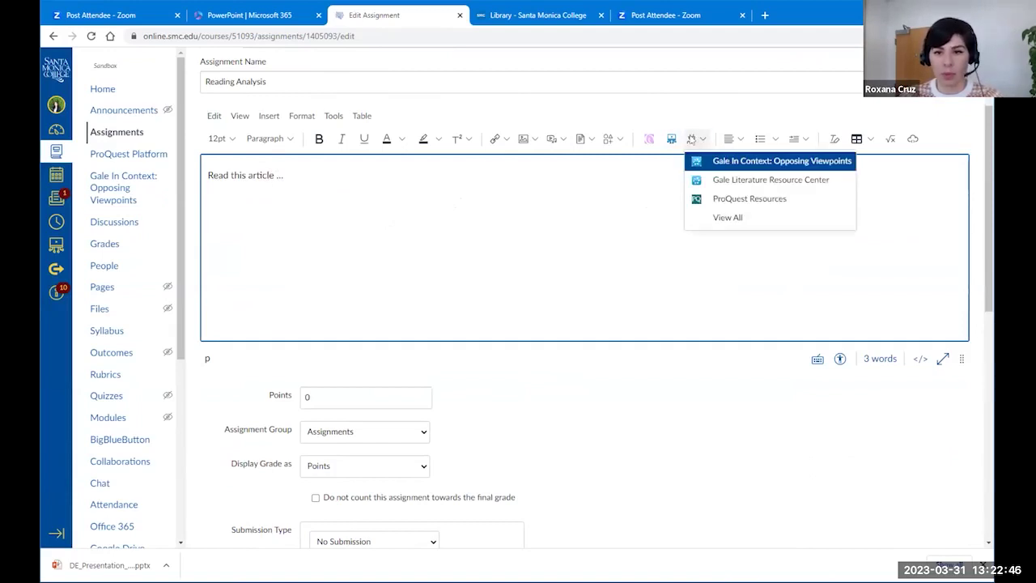
pyautogui.click(735, 164)
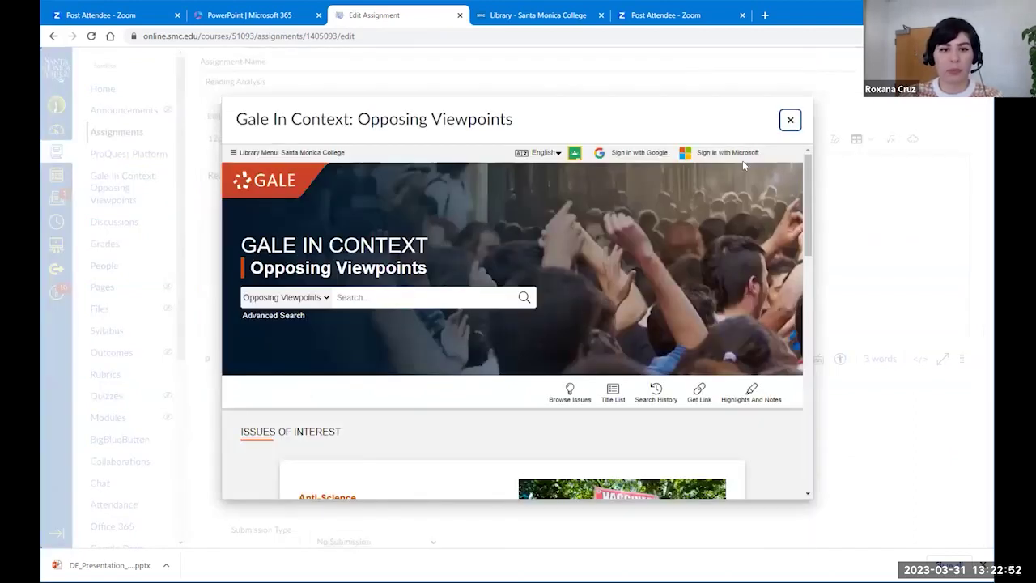
pyautogui.scroll(-2, 414, 316)
pyautogui.click(407, 176)
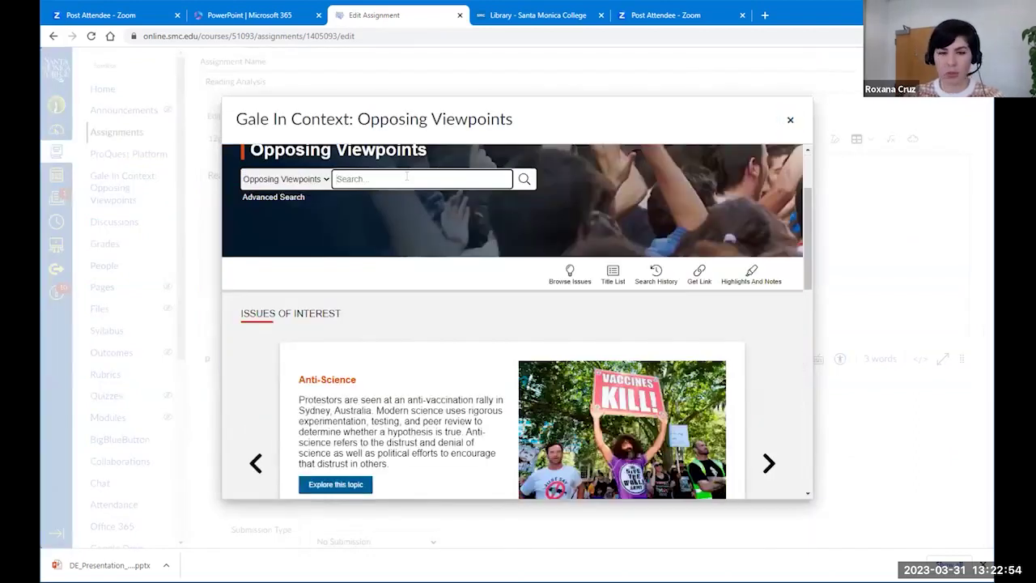
pyautogui.write('food')
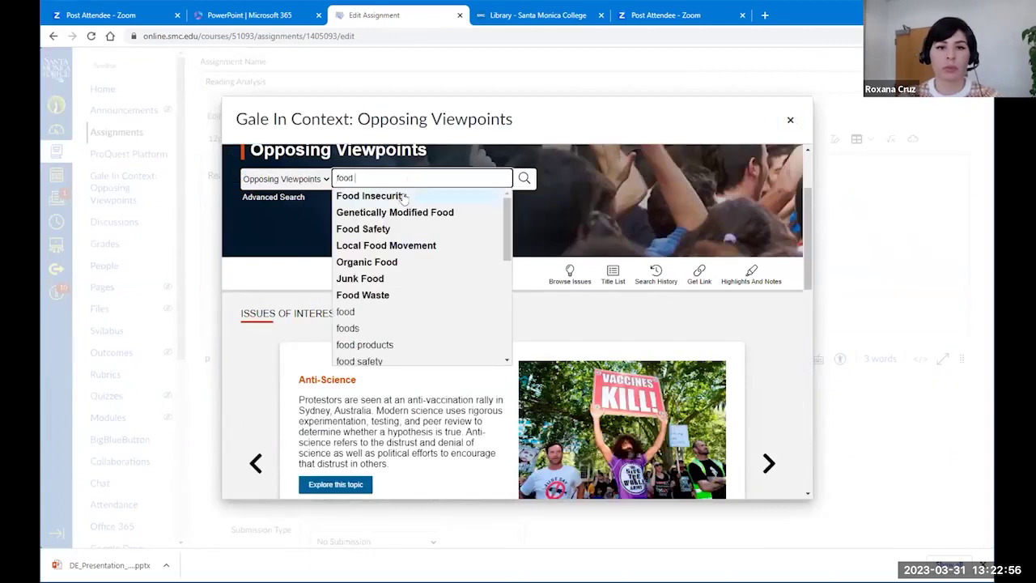
pyautogui.click(402, 195)
pyautogui.click(528, 177)
pyautogui.scroll(-5, 557, 300)
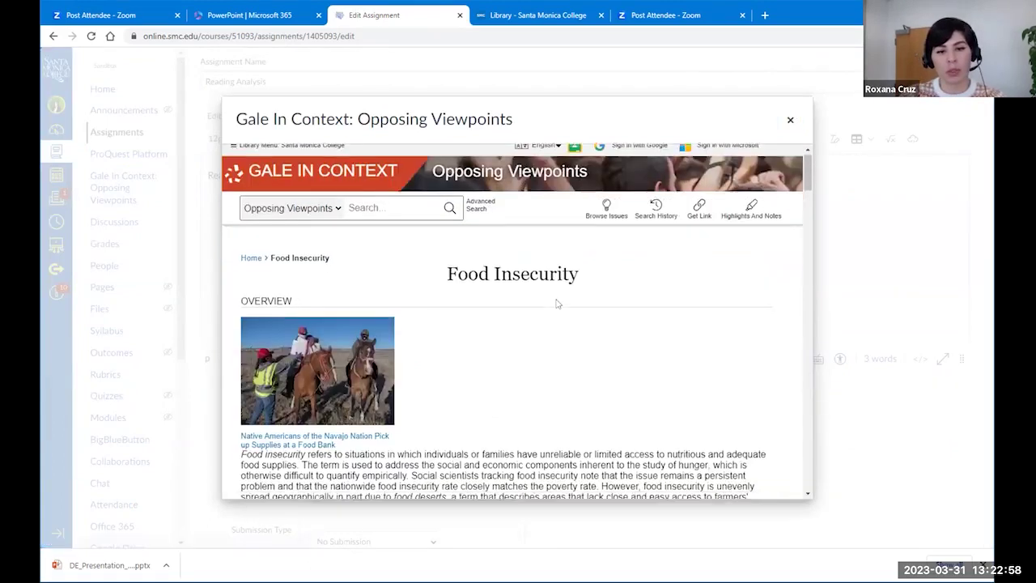
# Among the topic's academic journals, open the article on food insecurity hot and cold spots in Houston and embed the document in the description
pyautogui.click(495, 224)
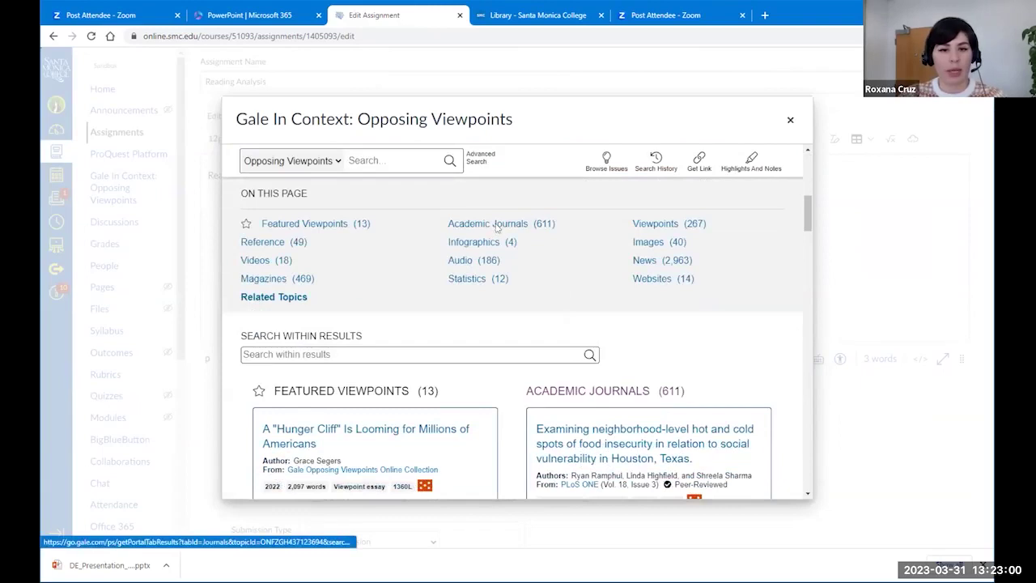
pyautogui.scroll(-2, 580, 365)
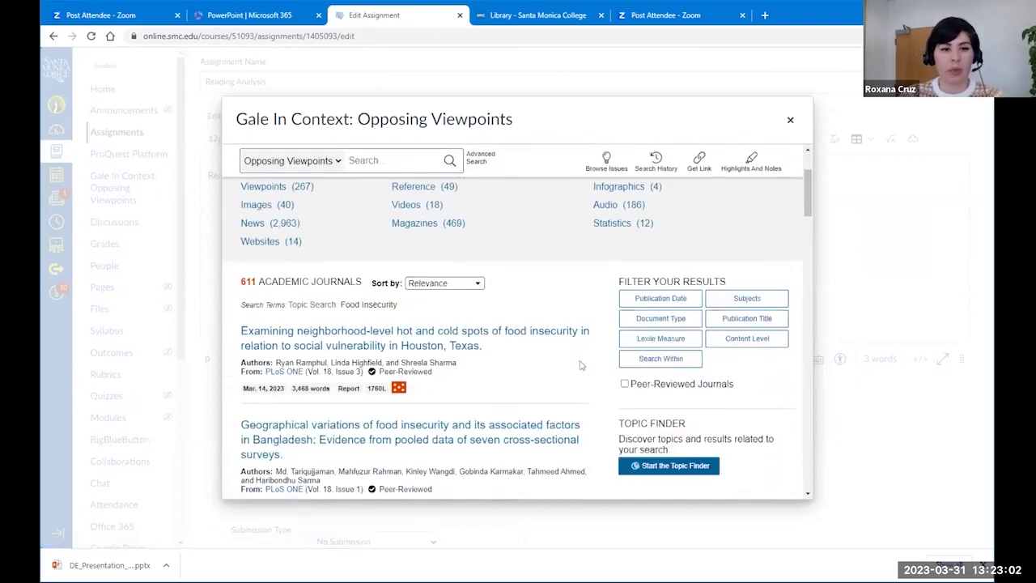
pyautogui.scroll(-1, 580, 365)
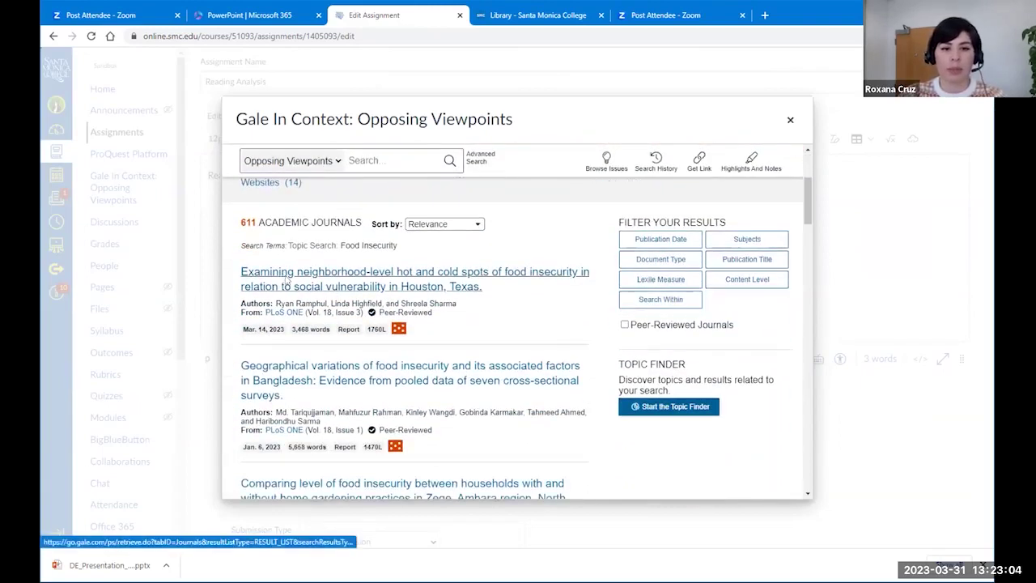
pyautogui.click(285, 279)
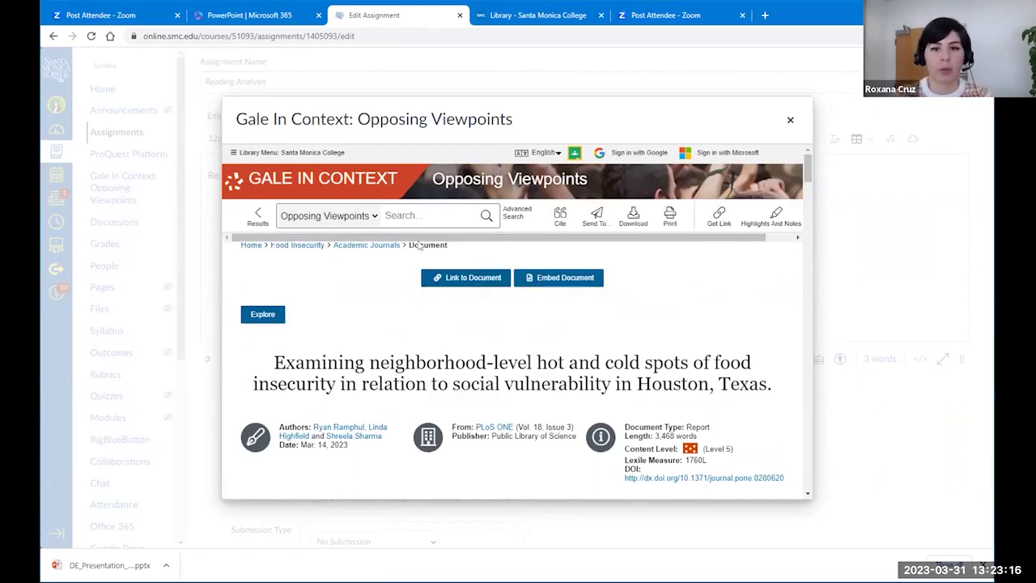
pyautogui.click(583, 280)
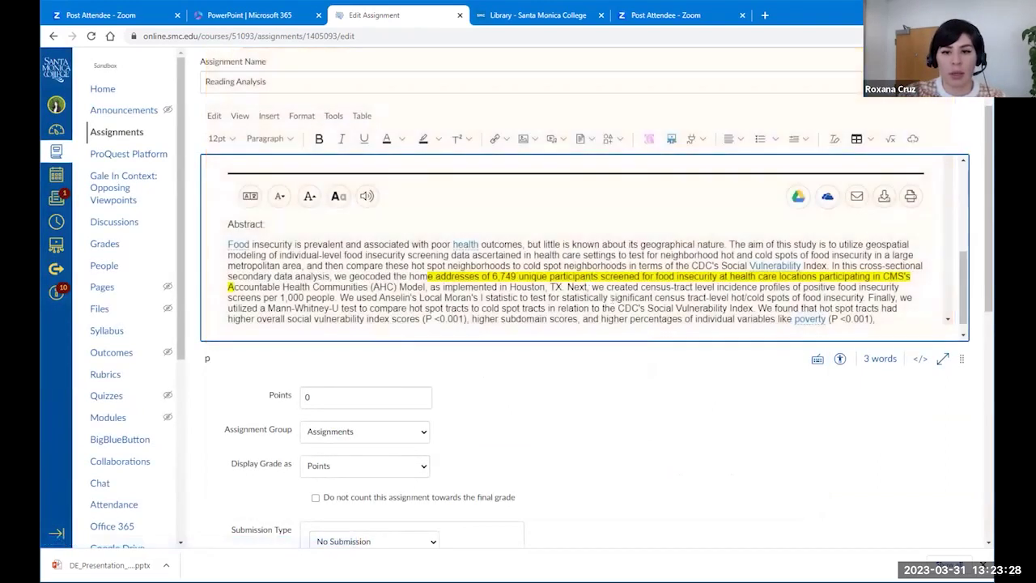
# Save the Reading Analysis assignment with the embedded article and return to the course home page
pyautogui.scroll(-15, 600, 261)
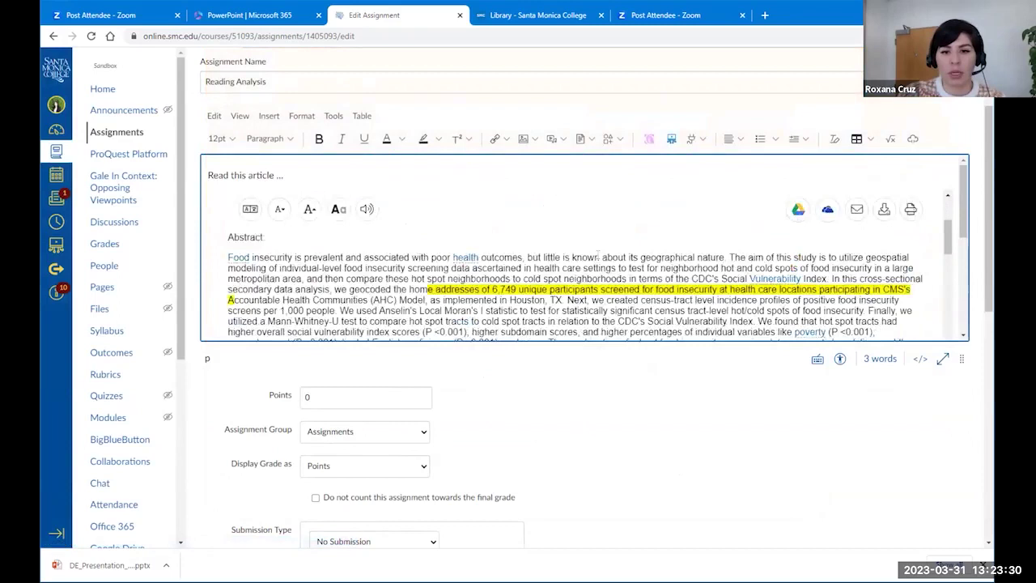
pyautogui.scroll(-7, 745, 506)
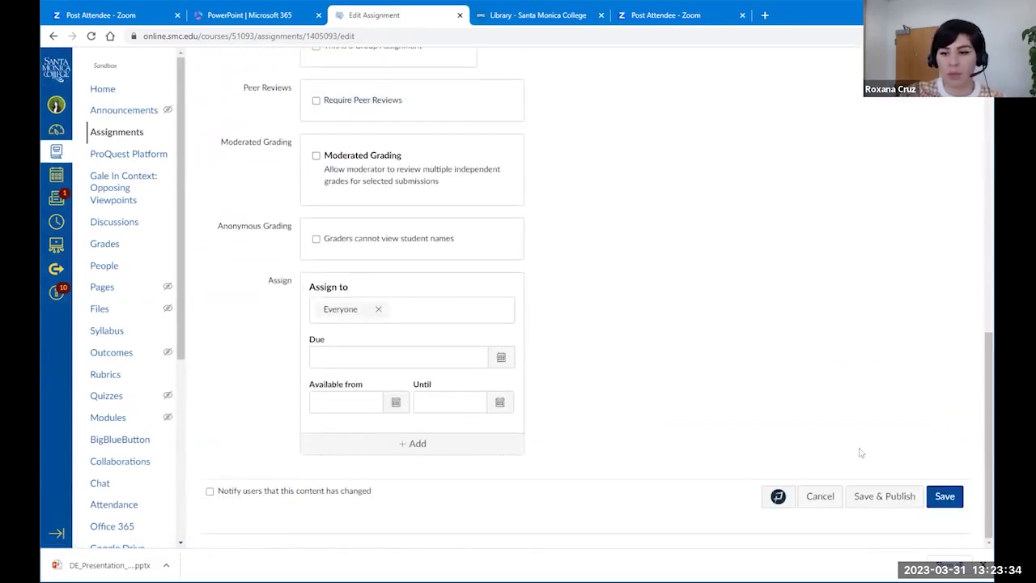
pyautogui.click(941, 495)
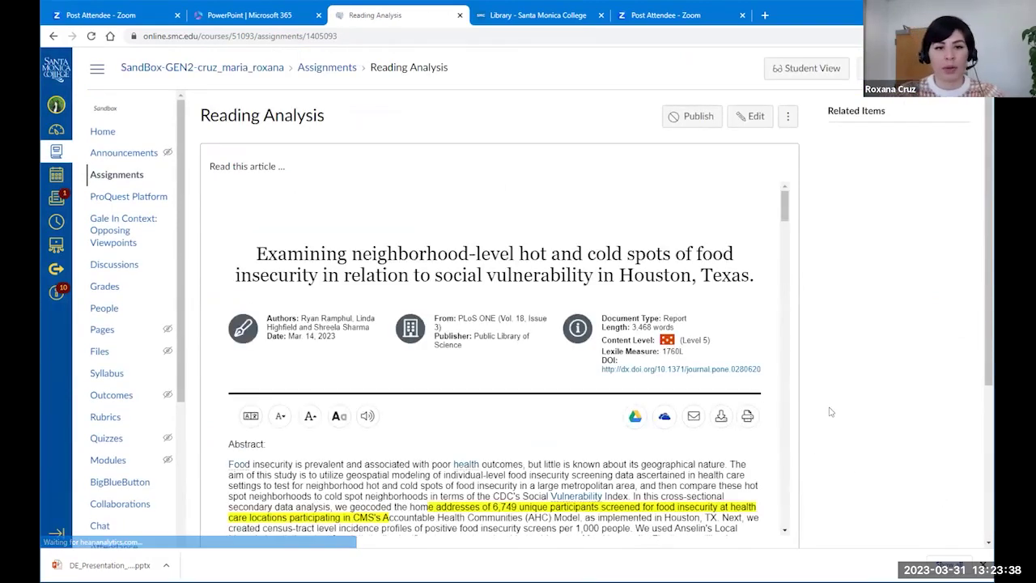
pyautogui.scroll(-2, 829, 412)
pyautogui.scroll(-3, 550, 275)
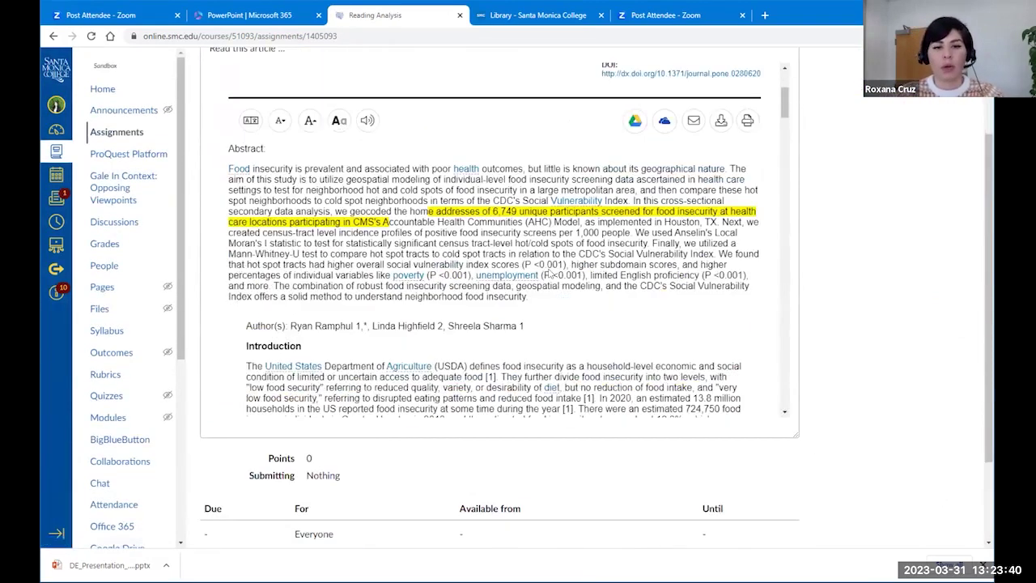
pyautogui.scroll(1, 611, 314)
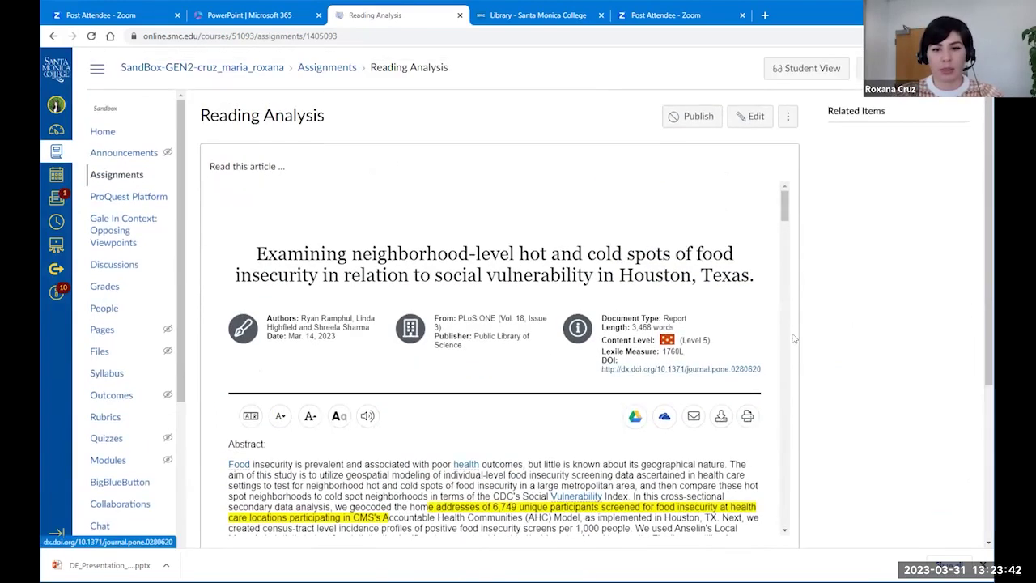
pyautogui.click(102, 131)
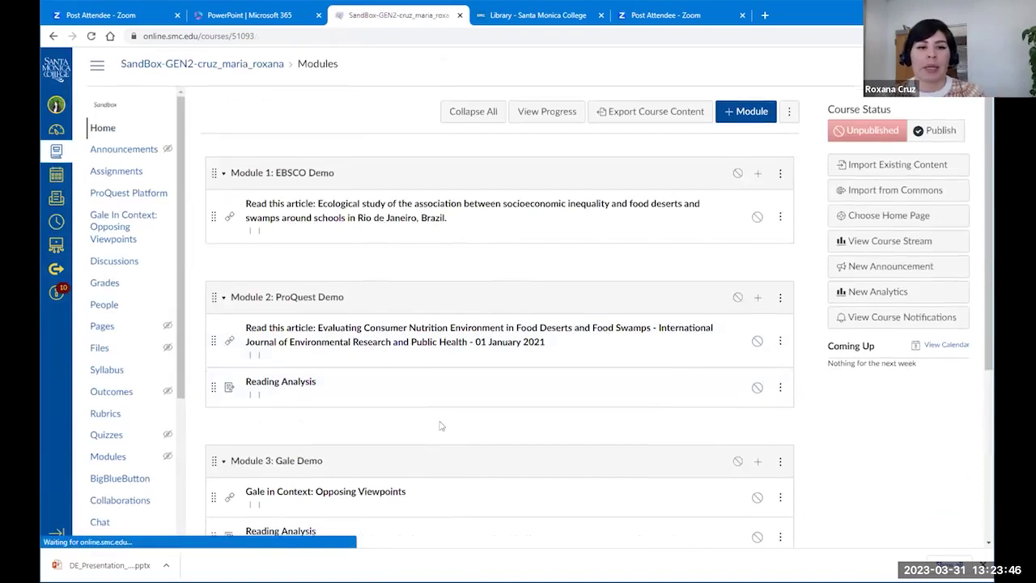
# Start a new external tool item in Module 4: Films On Demand and launch the Films On Demand tool
pyautogui.scroll(-2, 453, 404)
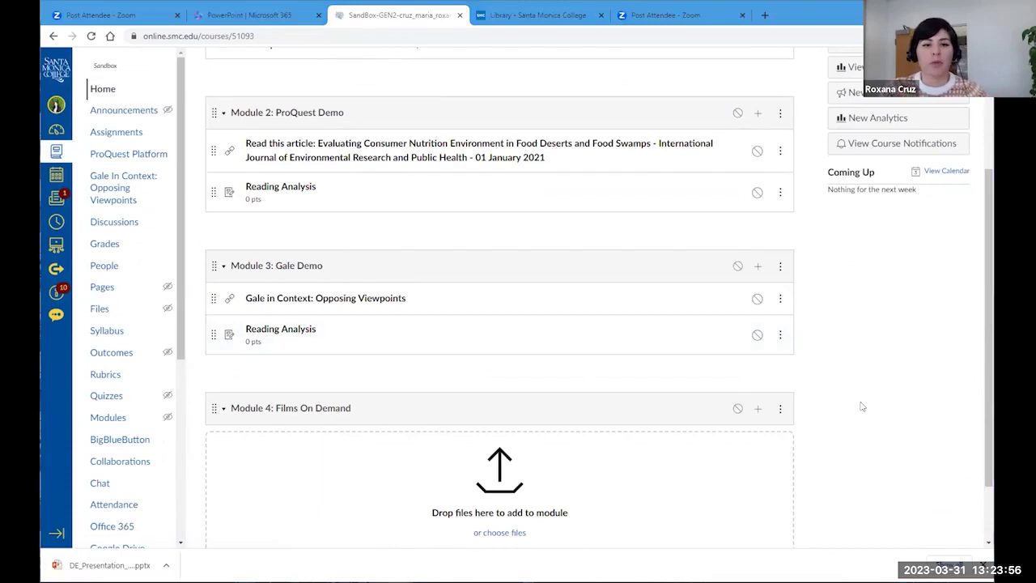
pyautogui.scroll(-1, 844, 405)
pyautogui.scroll(2, 828, 405)
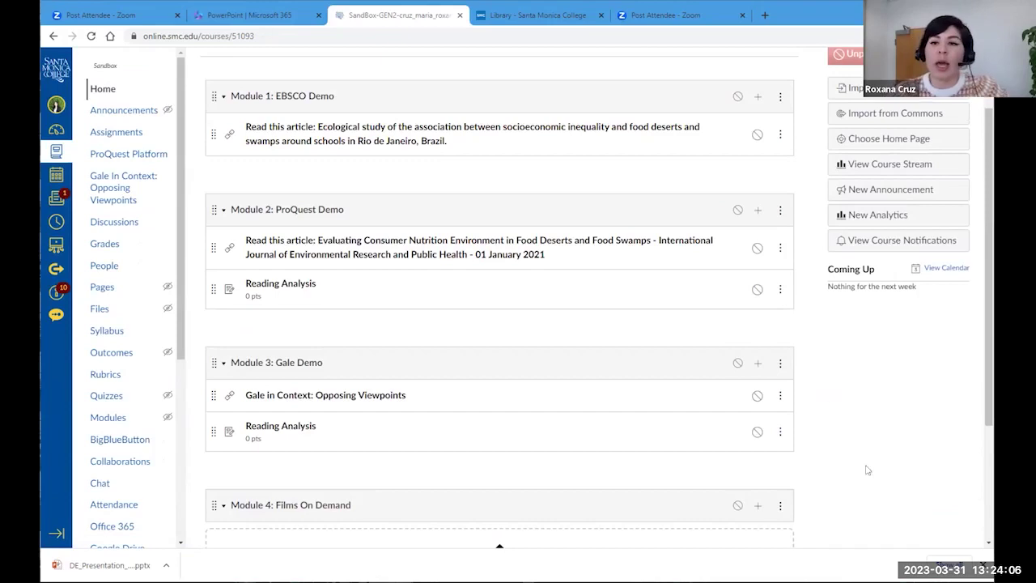
pyautogui.scroll(-2, 870, 471)
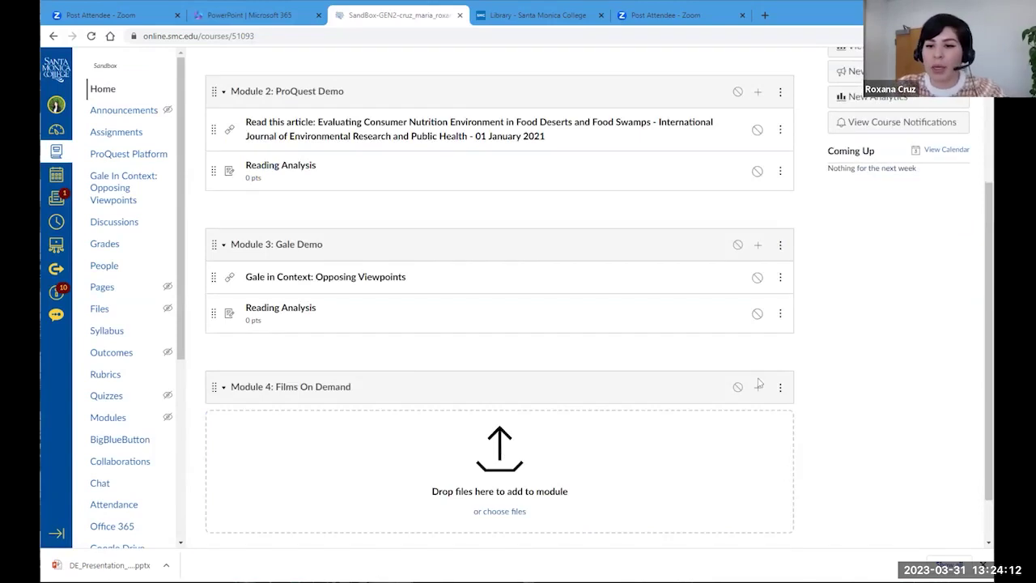
pyautogui.scroll(-1, 243, 396)
pyautogui.scroll(-1, 239, 389)
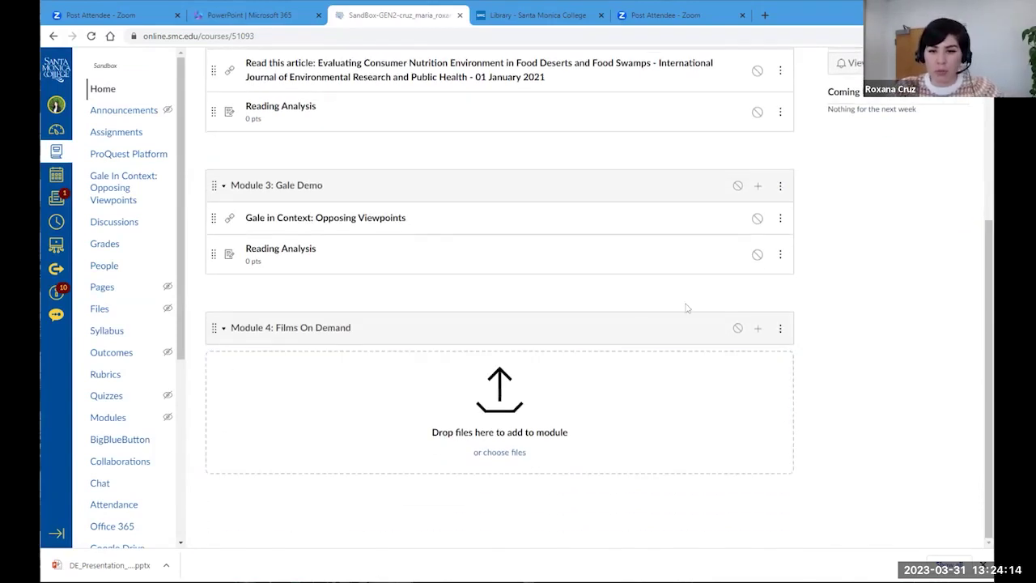
pyautogui.click(756, 330)
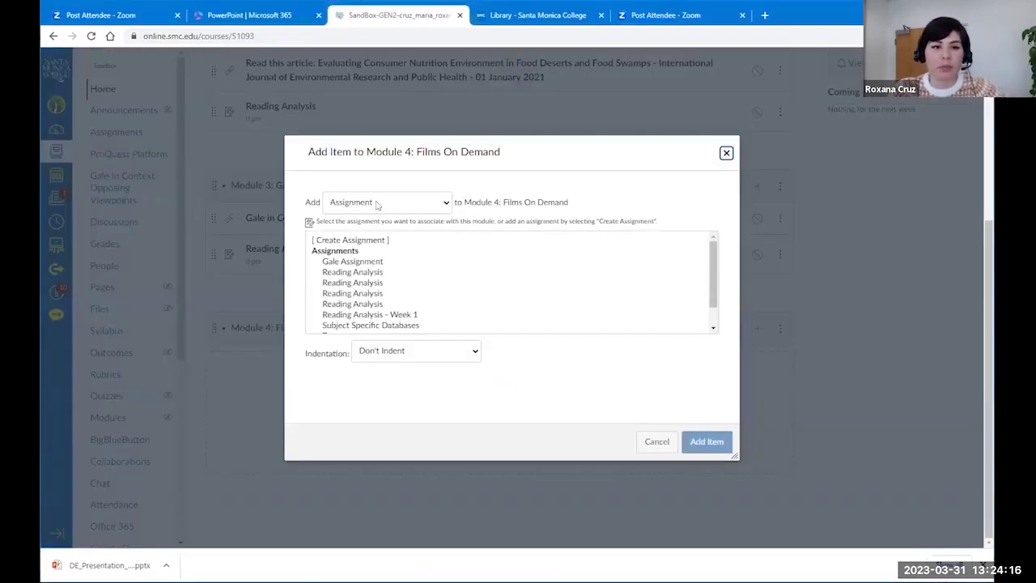
pyautogui.click(377, 203)
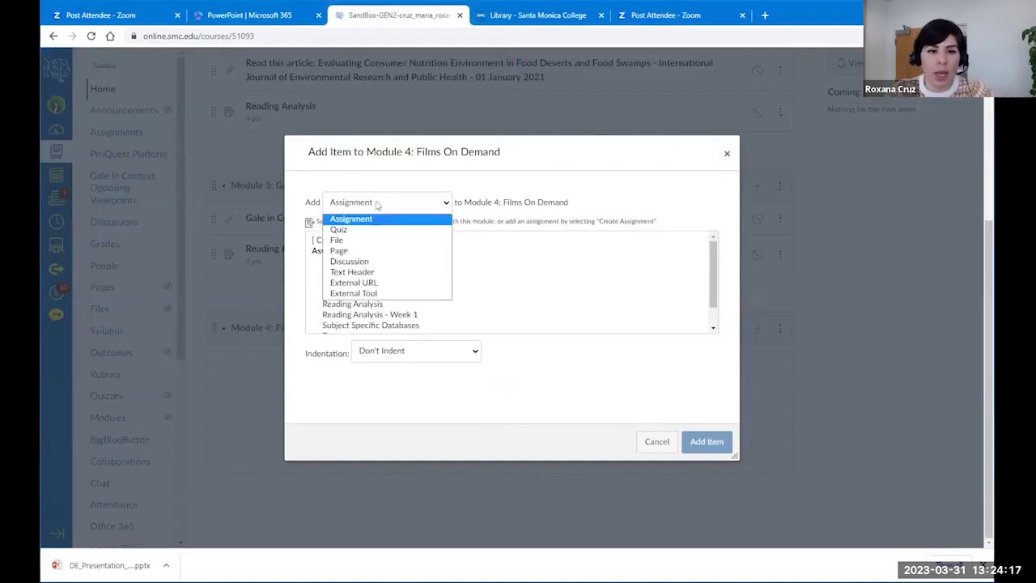
pyautogui.click(409, 294)
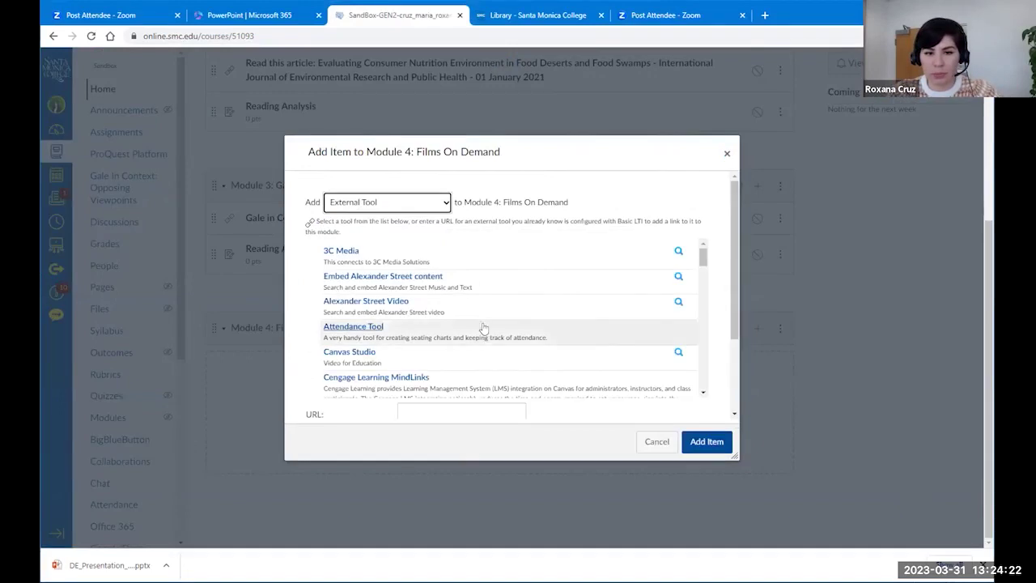
pyautogui.scroll(-1, 479, 327)
pyautogui.scroll(-3, 480, 326)
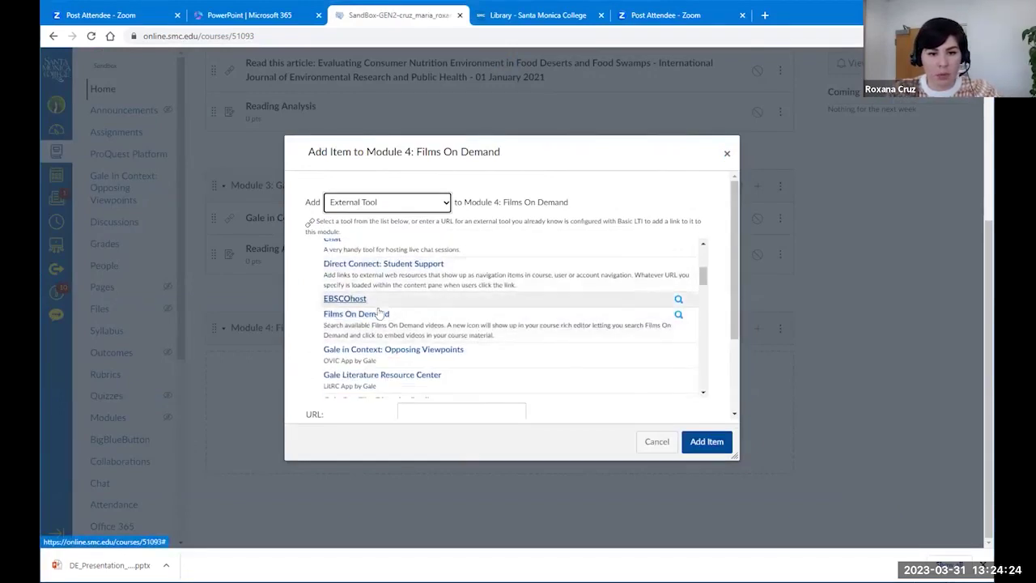
pyautogui.click(379, 313)
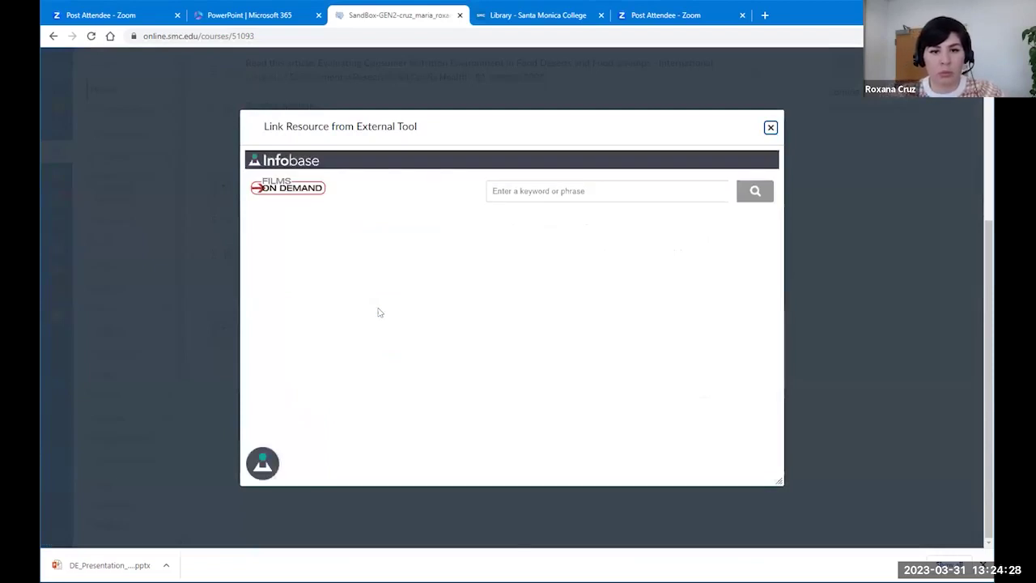
# Search Films On Demand for "Food deserts" and embed the video Food Deserts in New York City at medium size
pyautogui.click(612, 188)
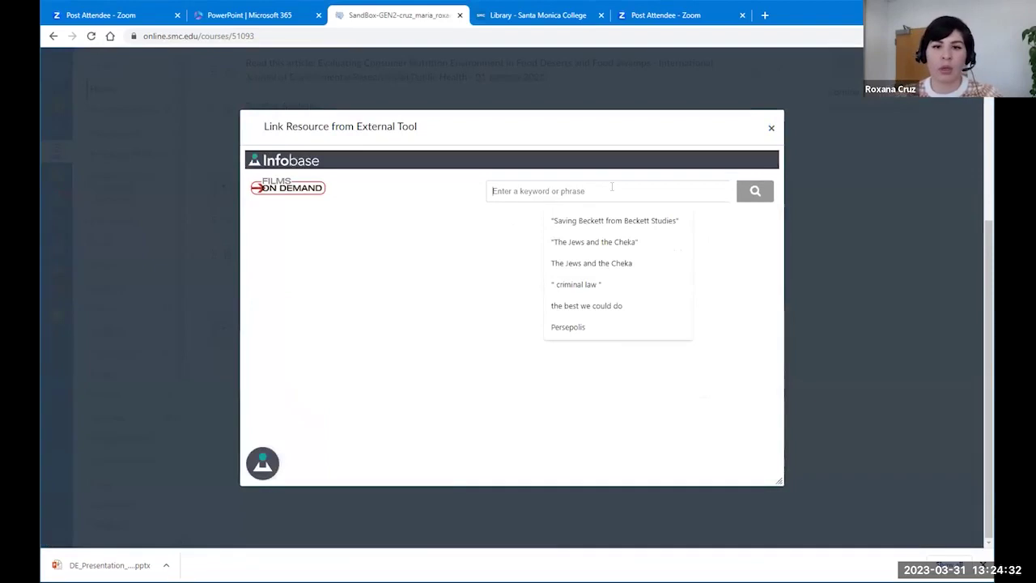
pyautogui.write('Food deserts')
pyautogui.press('Return')
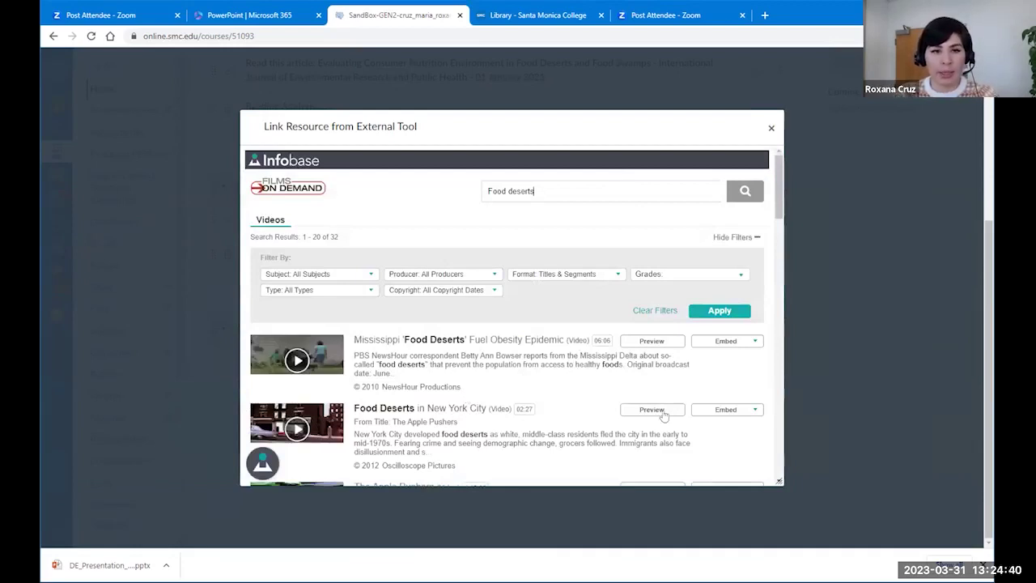
pyautogui.scroll(-1, 663, 414)
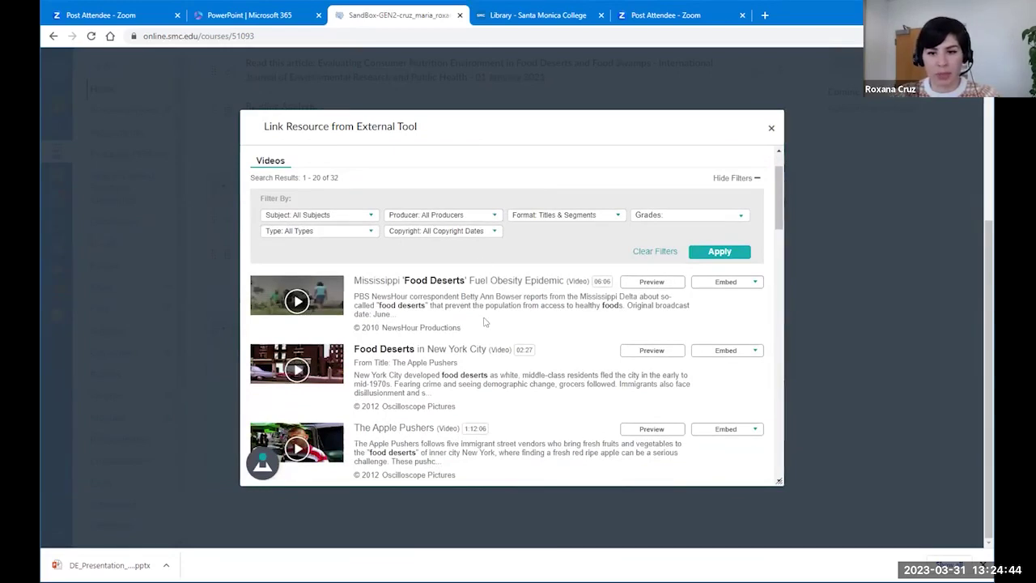
pyautogui.scroll(-1, 567, 316)
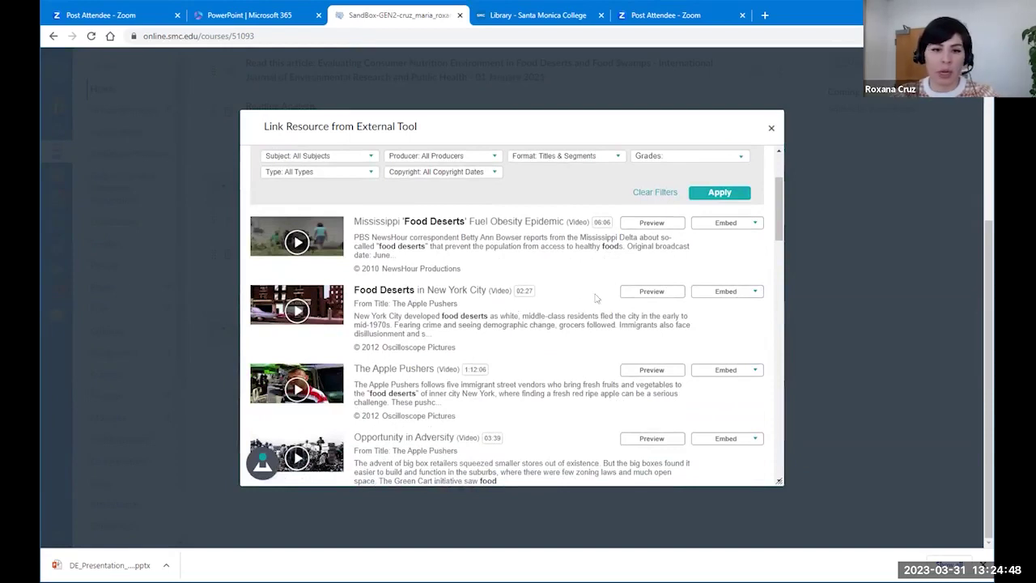
pyautogui.click(755, 292)
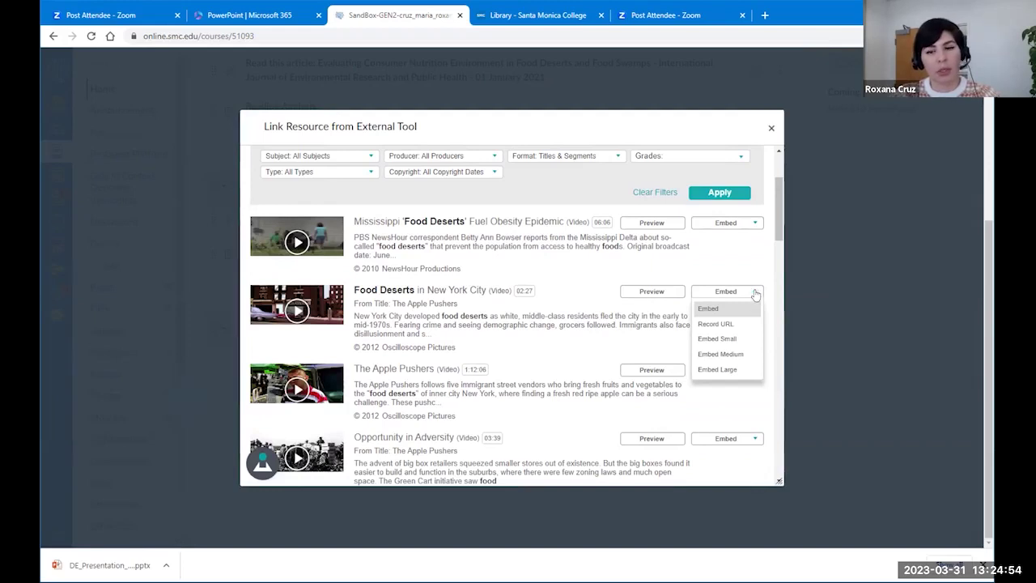
pyautogui.click(719, 354)
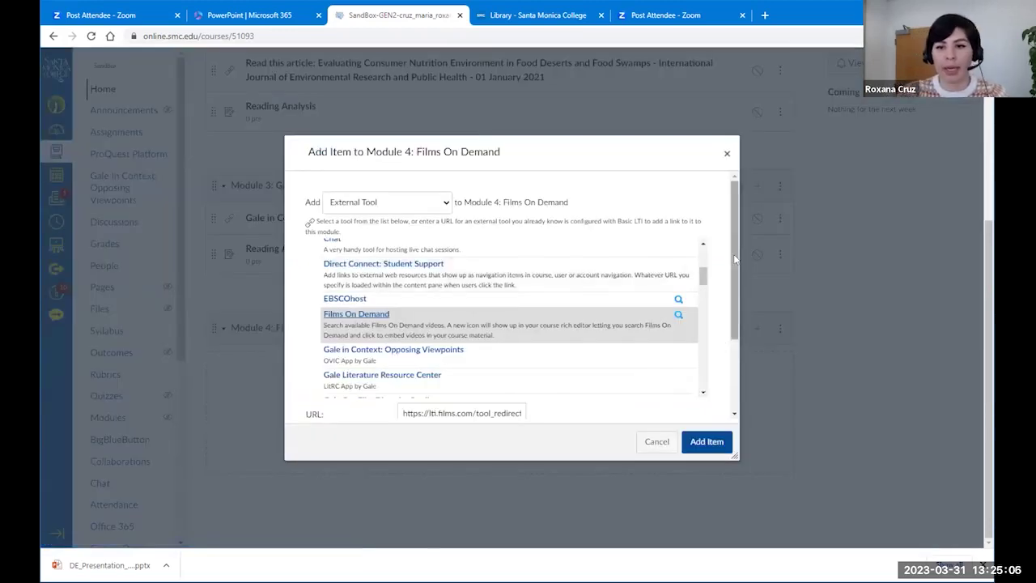
# Name the item "Watch this video: Films On Demand" and add it to Module 4
pyautogui.moveTo(734, 256); pyautogui.dragTo(716, 374)
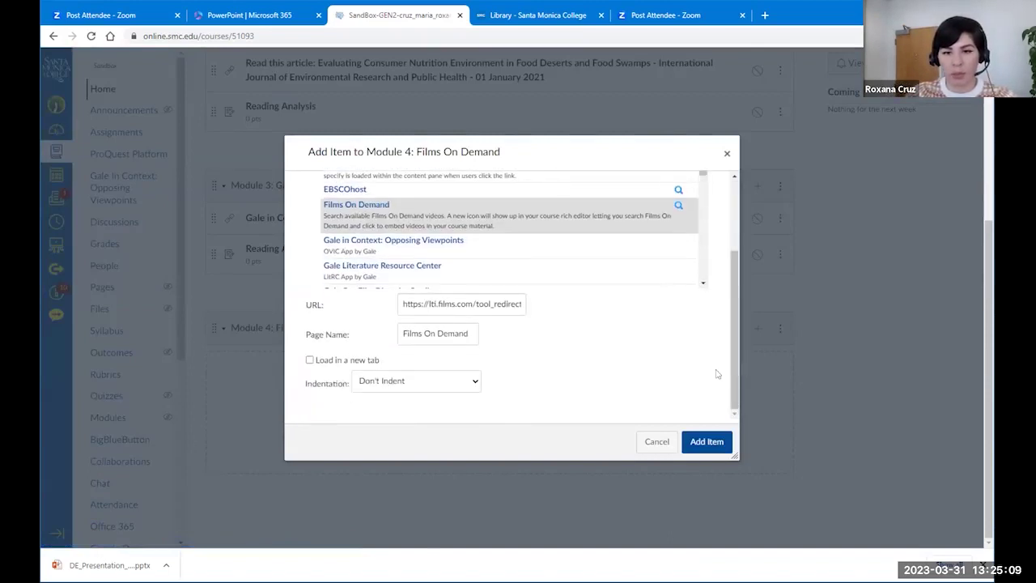
pyautogui.click(403, 334)
pyautogui.write('Wat')
pyautogui.write('ch this vid')
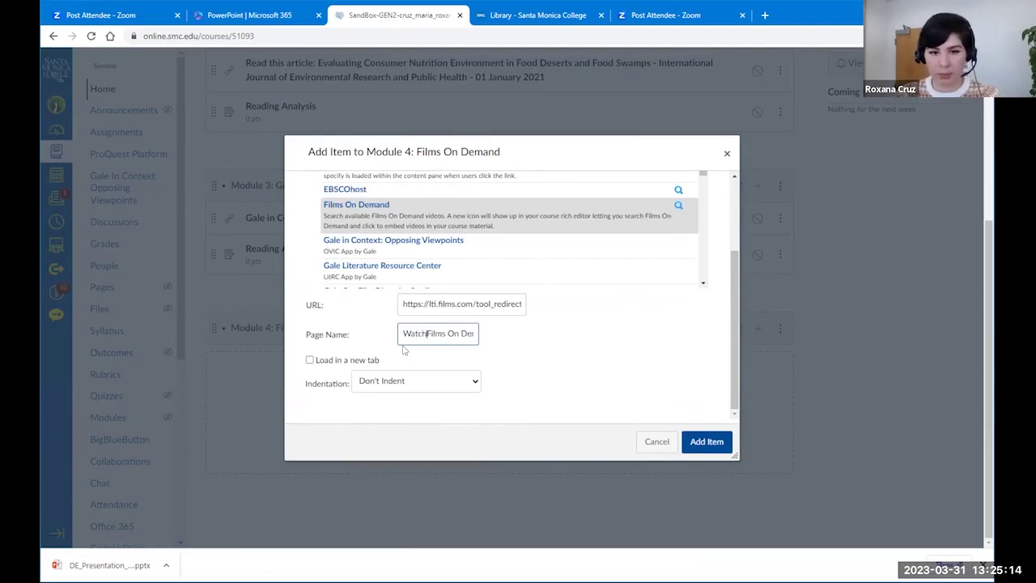
pyautogui.write('eo: Fi')
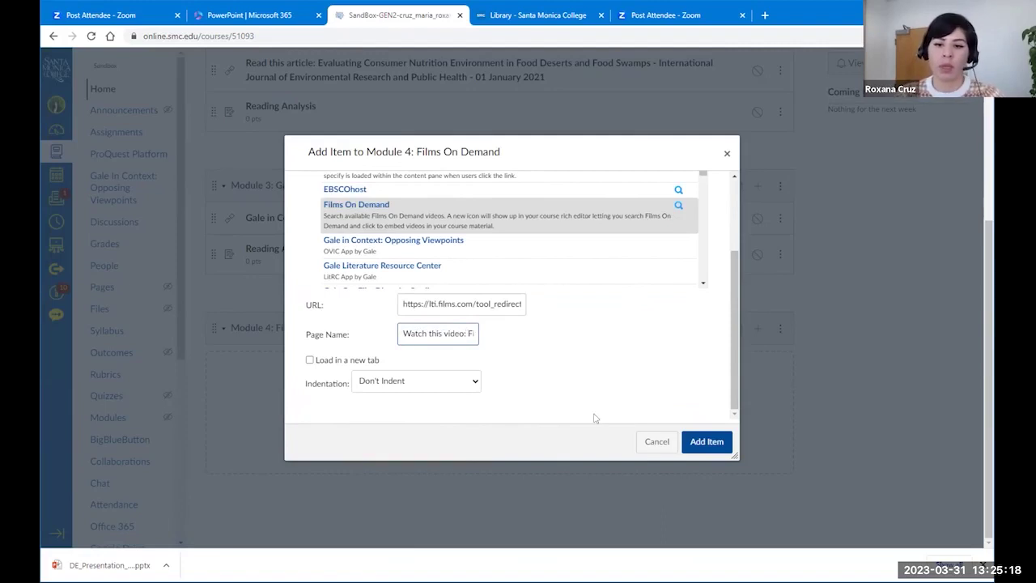
pyautogui.click(706, 443)
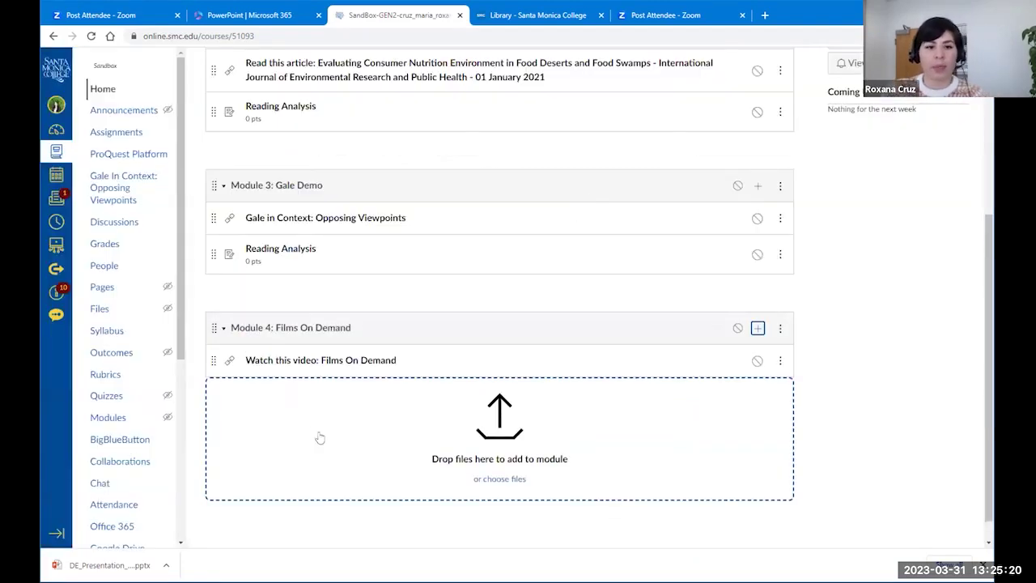
# Preview the Films On Demand video item in Module 4 and the ProQuest article item in Module 2
pyautogui.click(350, 362)
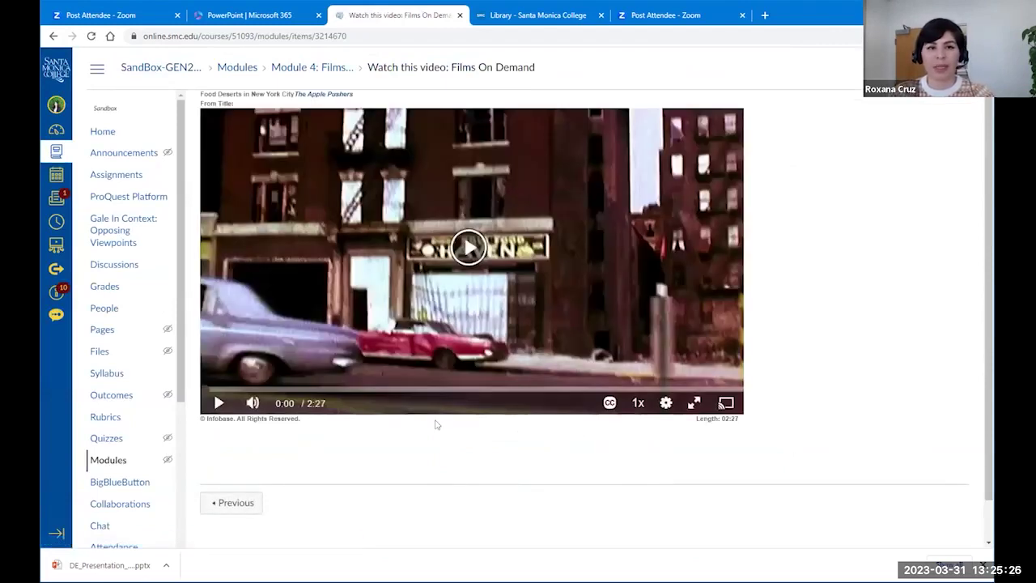
pyautogui.click(94, 132)
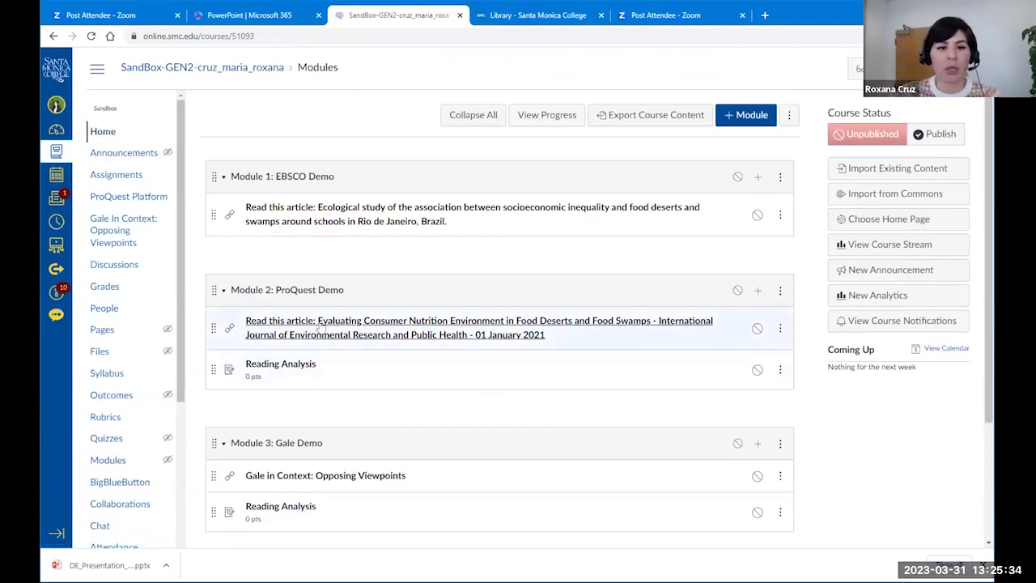
pyautogui.click(380, 323)
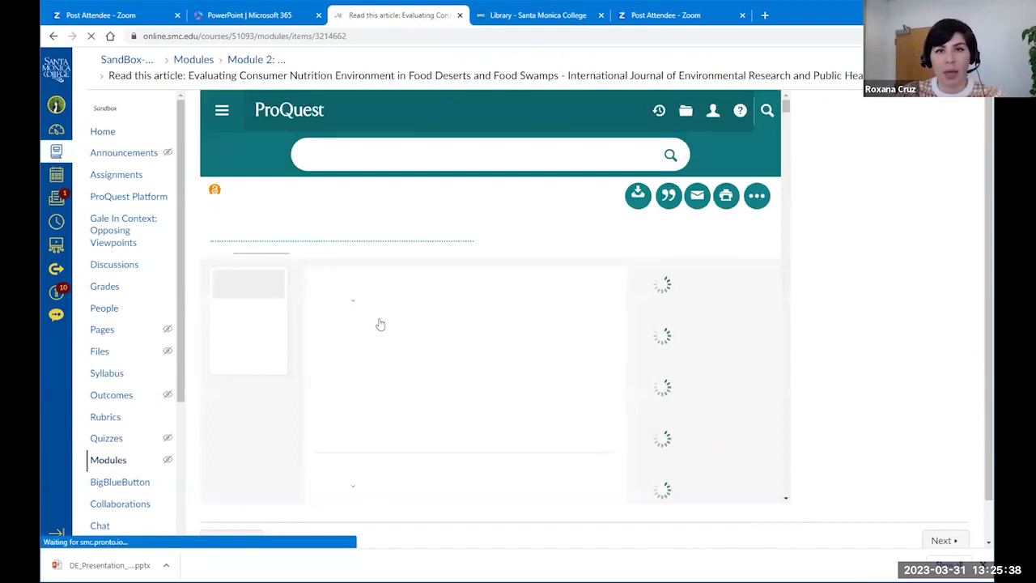
pyautogui.click(185, 59)
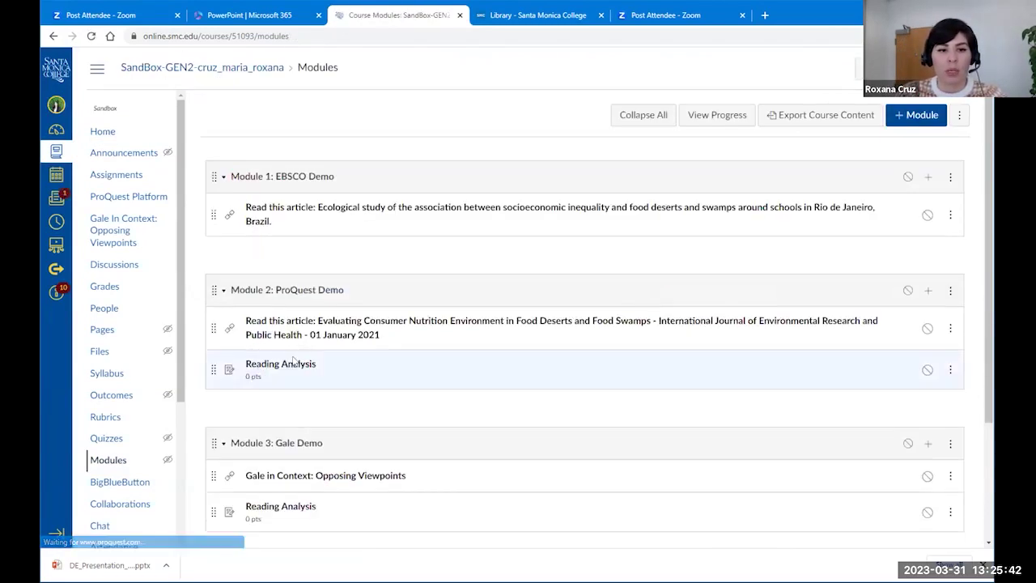
# Open the ProQuest article linked in Module 2's Reading Analysis assignment, and return to the course home page
pyautogui.click(293, 365)
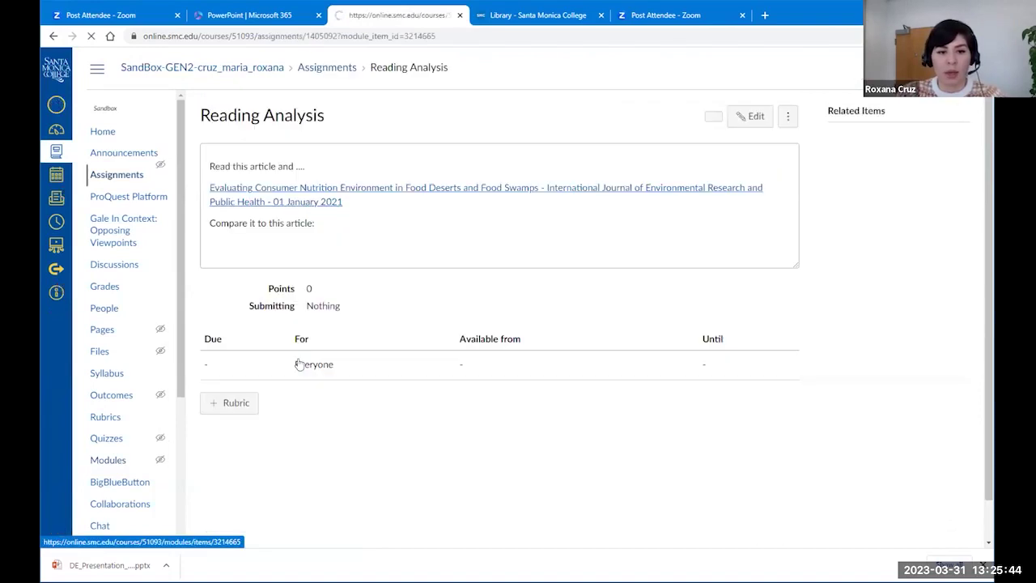
pyautogui.click(399, 190)
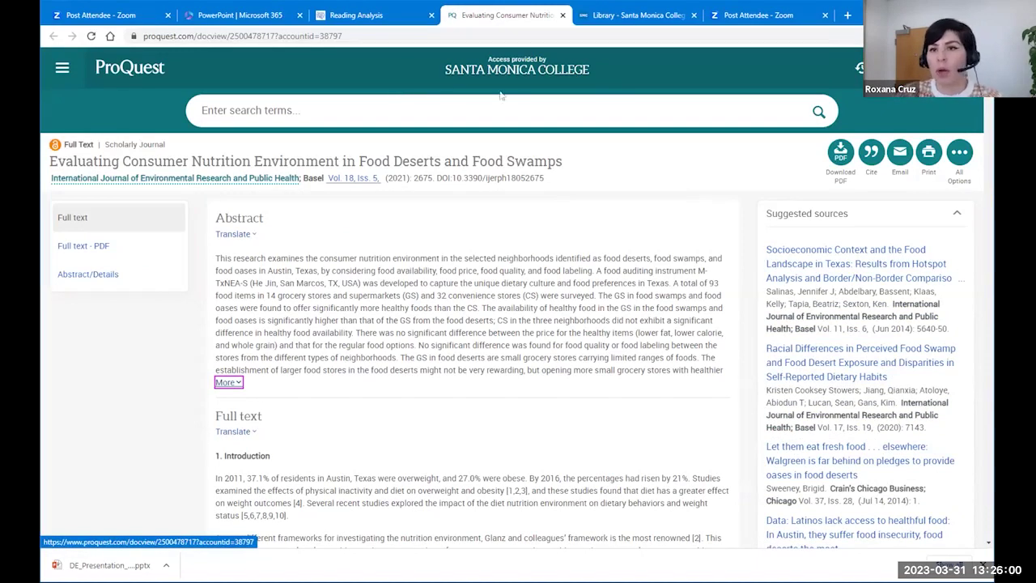
pyautogui.click(378, 23)
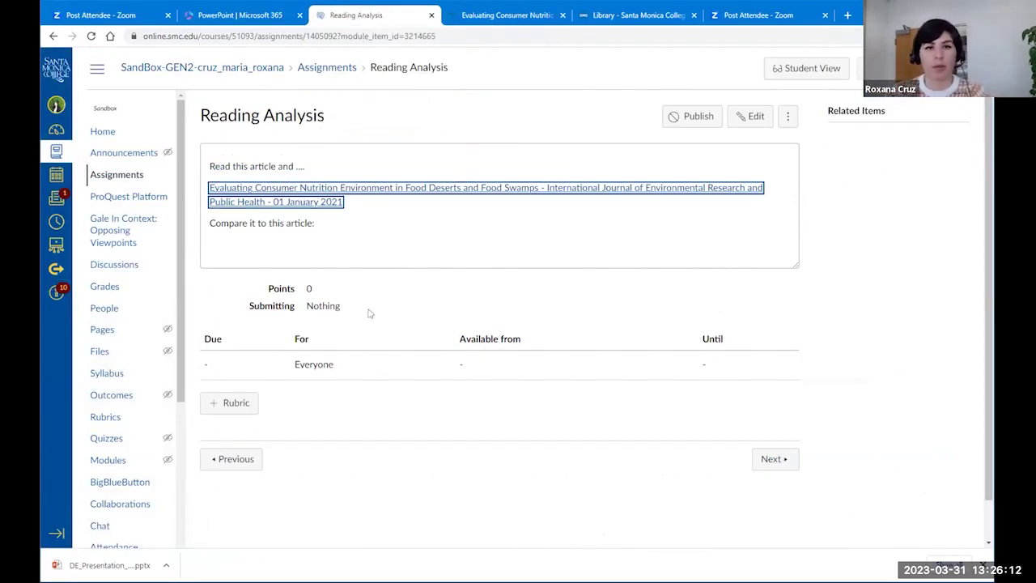
pyautogui.click(119, 134)
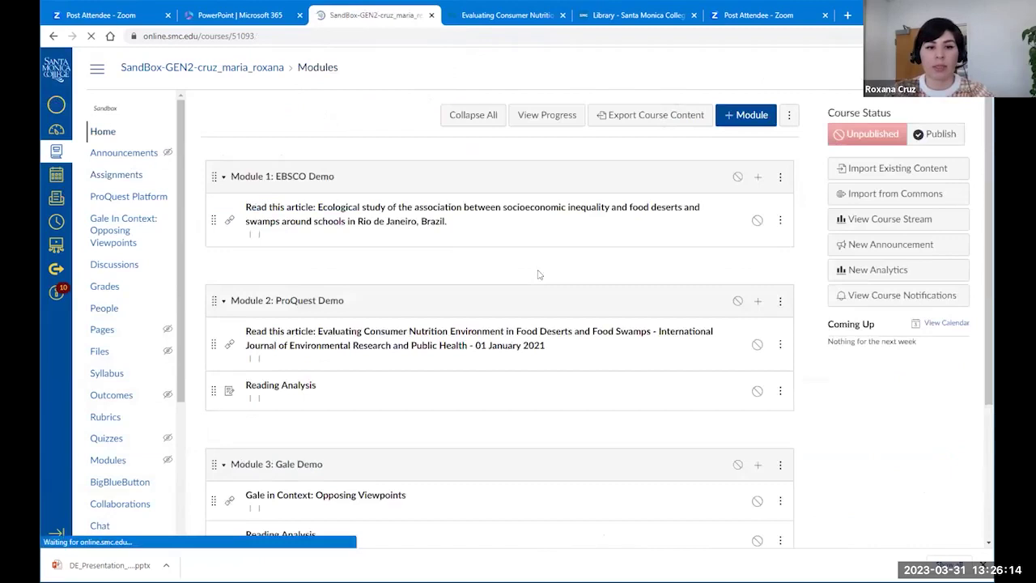
# In the course's navigation settings, move Gale OneFile: Diversity Studies from the hidden items into the active course navigation list
pyautogui.scroll(-2, 434, 335)
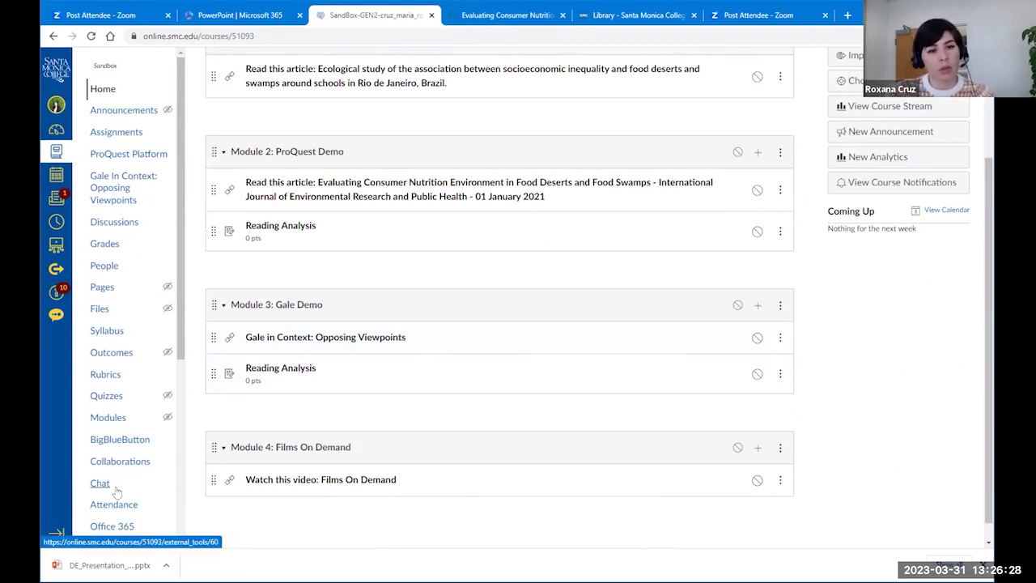
pyautogui.scroll(-4, 130, 389)
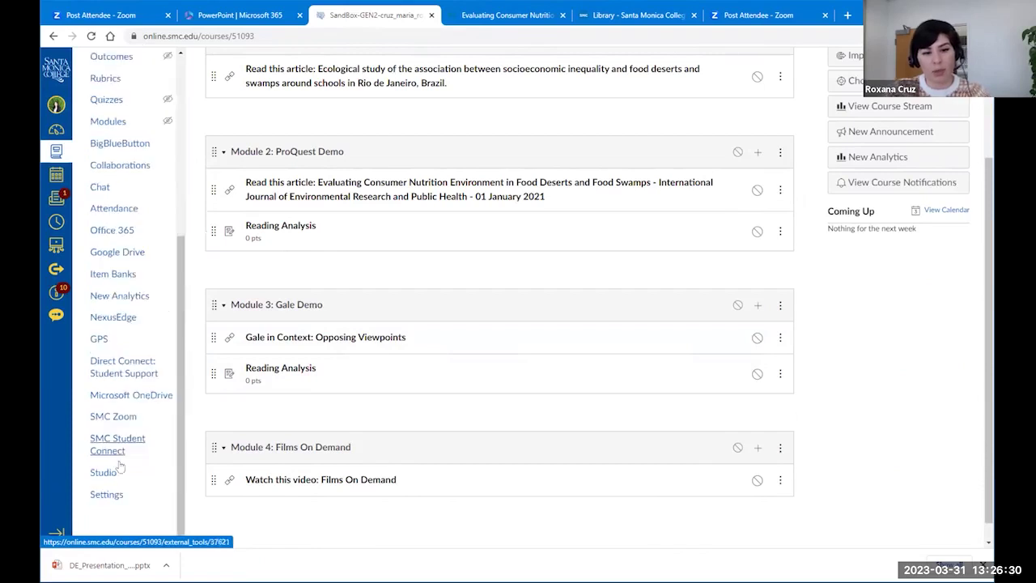
pyautogui.click(103, 496)
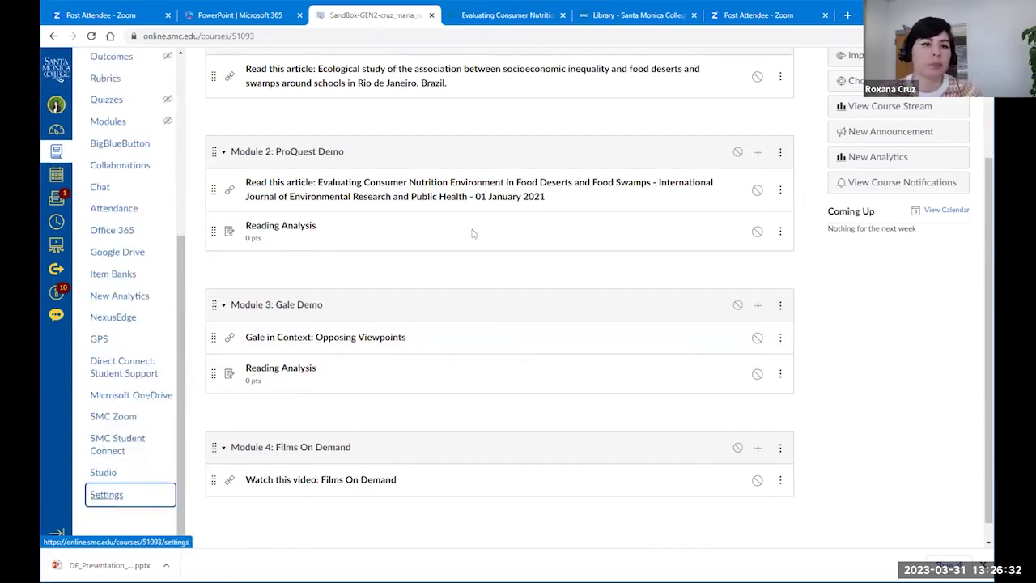
pyautogui.click(352, 115)
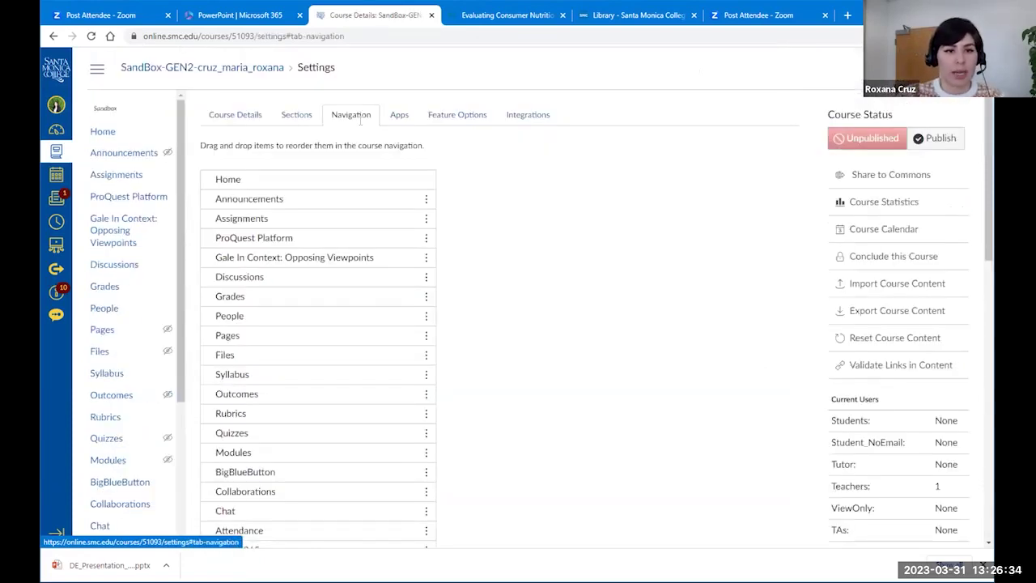
pyautogui.scroll(-8, 705, 347)
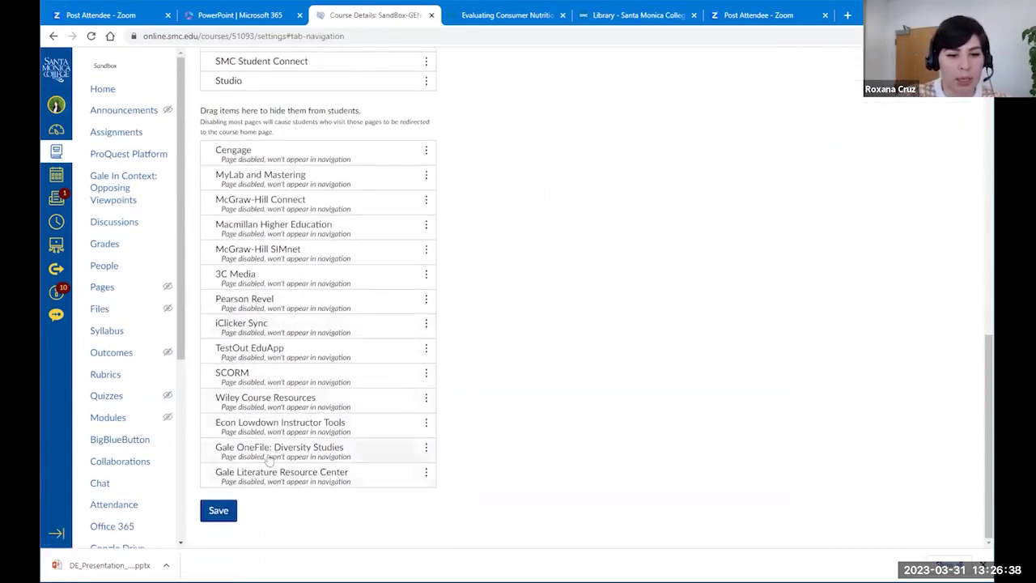
pyautogui.moveTo(285, 451); pyautogui.dragTo(339, 90)
pyautogui.scroll(2, 334, 163)
pyautogui.scroll(3, 359, 236)
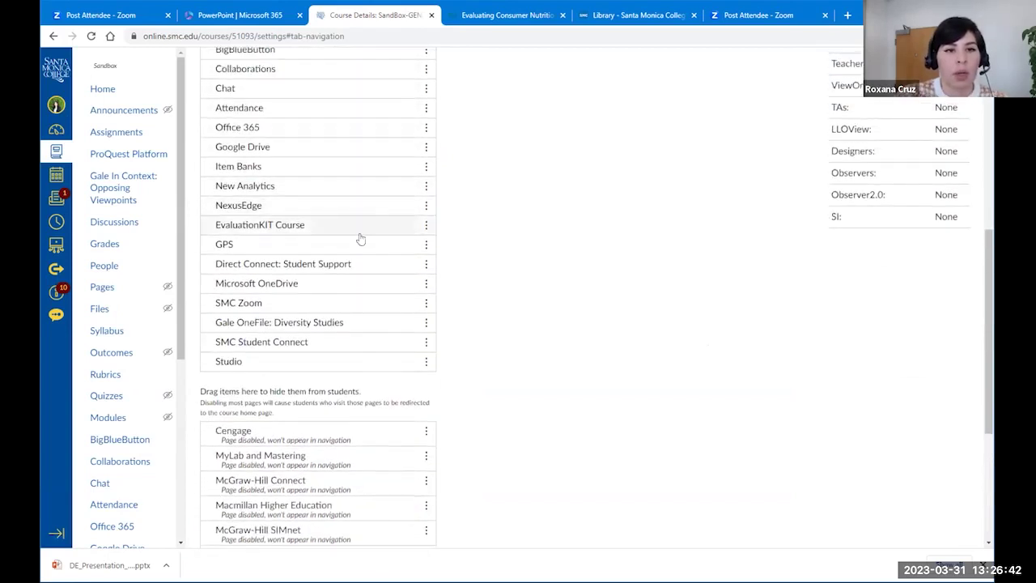
# Reorder Gale OneFile: Diversity Studies to sit directly below Chat, and save the course navigation
pyautogui.scroll(-2, 363, 222)
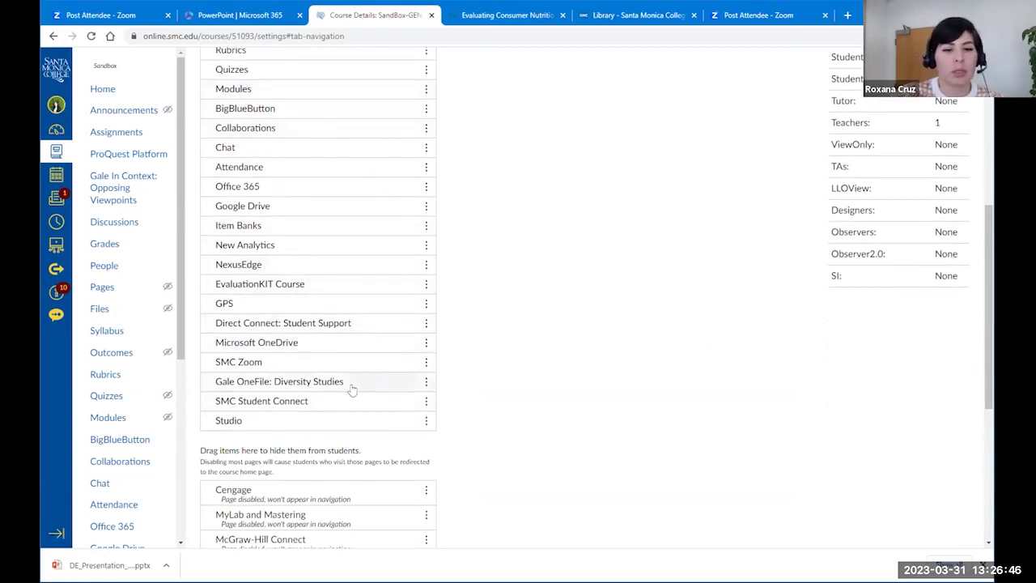
pyautogui.moveTo(350, 384); pyautogui.dragTo(380, 180)
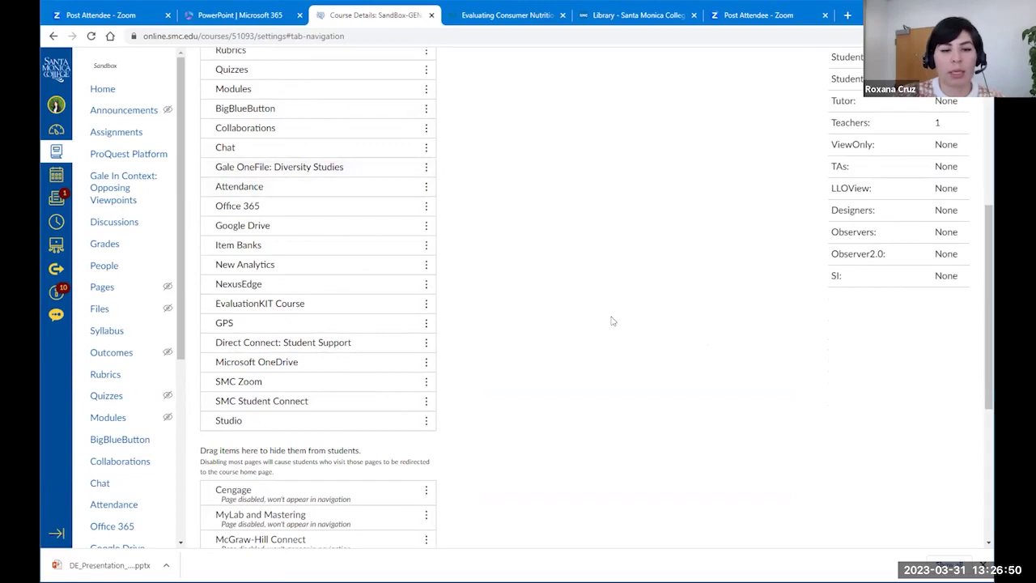
pyautogui.scroll(5, 611, 321)
pyautogui.scroll(-7, 613, 322)
pyautogui.scroll(-2, 617, 327)
pyautogui.scroll(1, 566, 405)
pyautogui.scroll(-1, 405, 485)
pyautogui.click(218, 510)
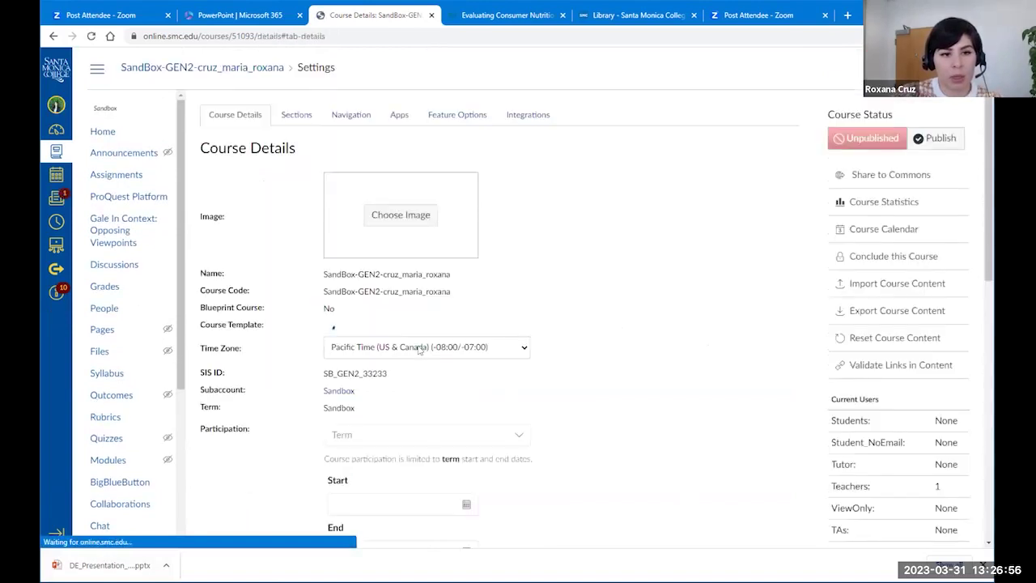
pyautogui.click(103, 131)
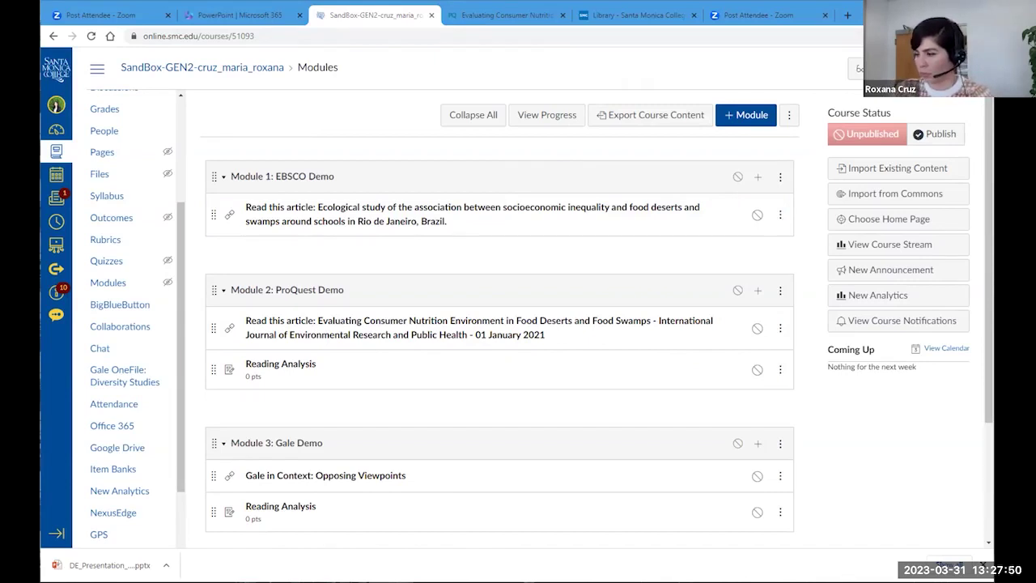
# Switch to the PowerPoint presentation, start the slide show from the How to Use LTI slide and advance to the Summary slide
pyautogui.hotkey('alt', 'Tab')
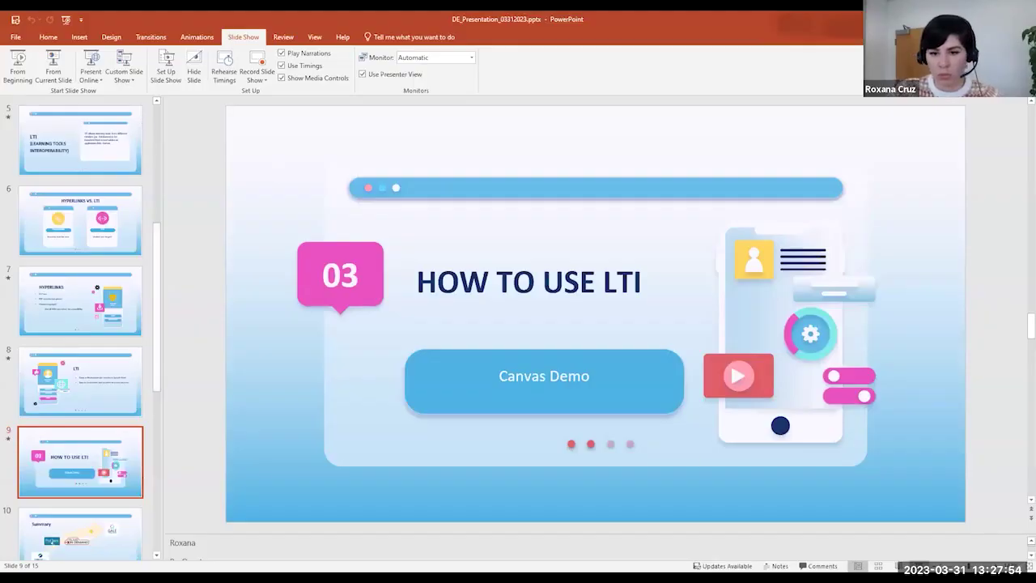
pyautogui.hotkey('shift', 'F5')
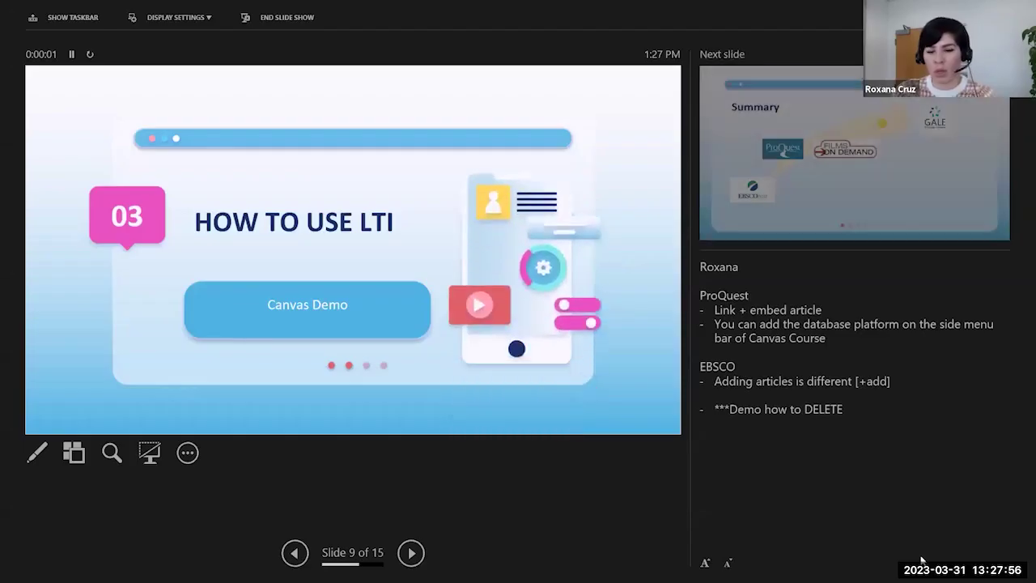
pyautogui.click(402, 560)
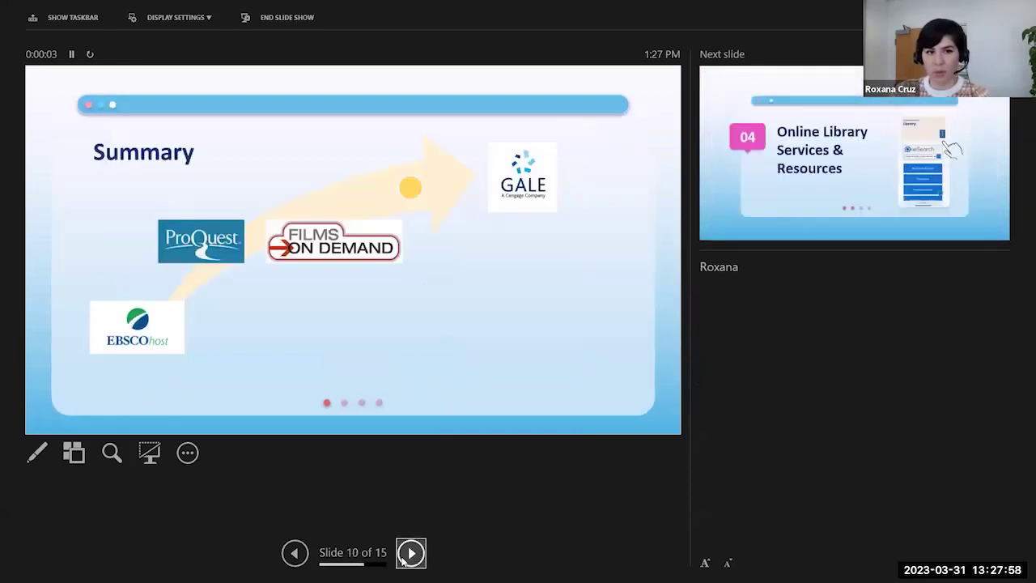
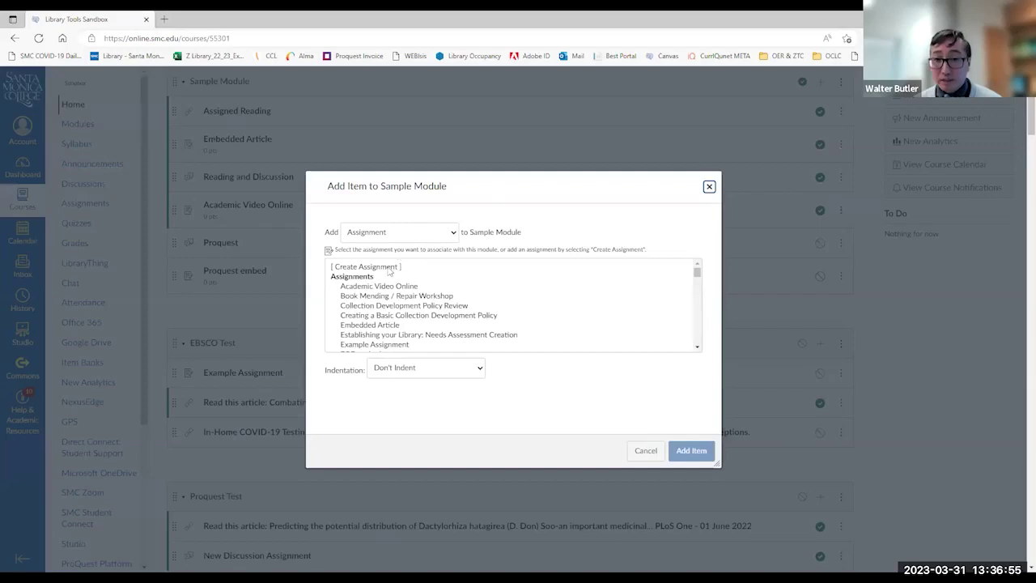
# Create a new assignment named "Gale Newspaper Article: Annotations!" and add it to Sample Module
pyautogui.click(416, 374)
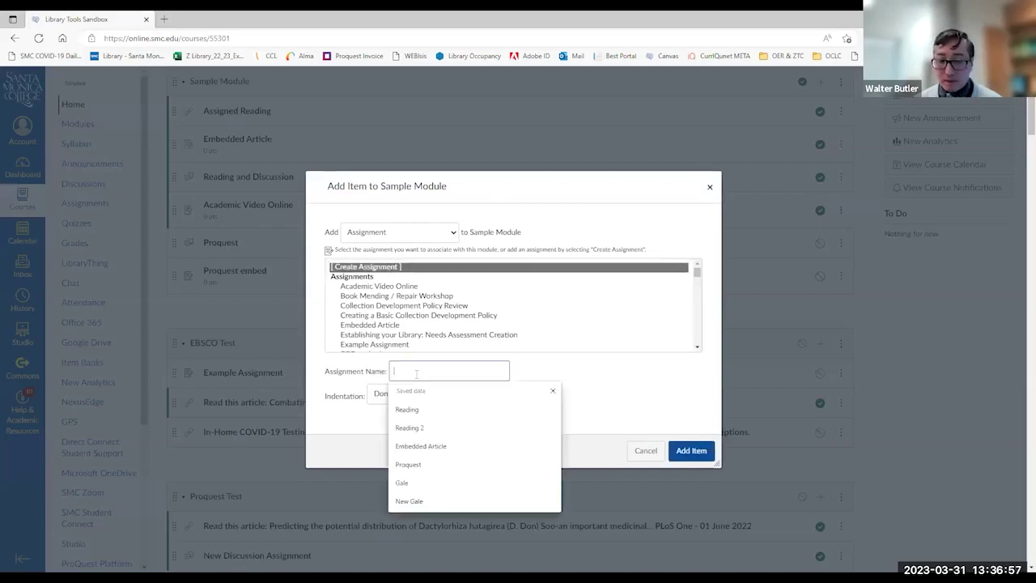
pyautogui.write('Gale Newspaper A')
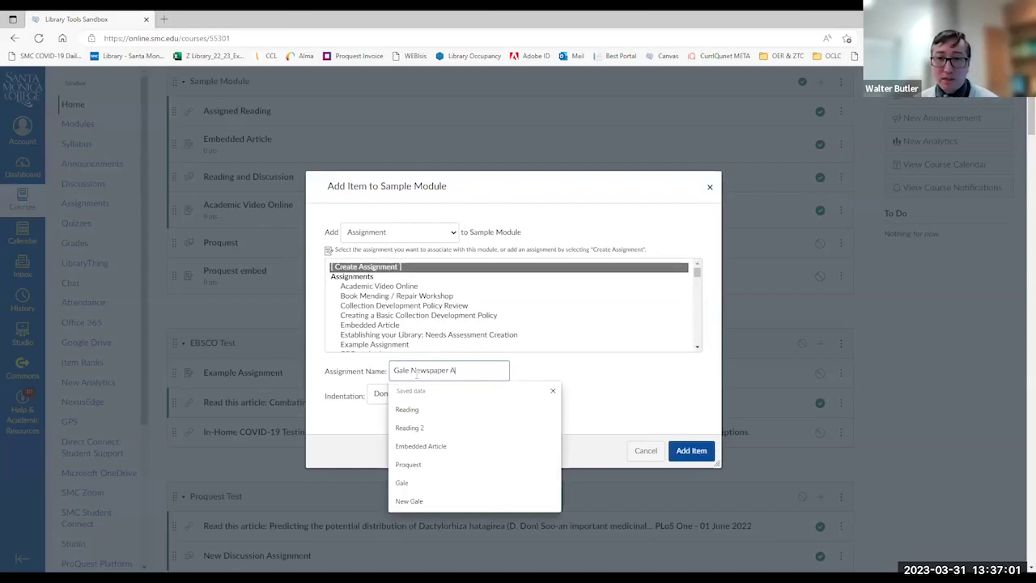
pyautogui.write('rticle: Annotations!')
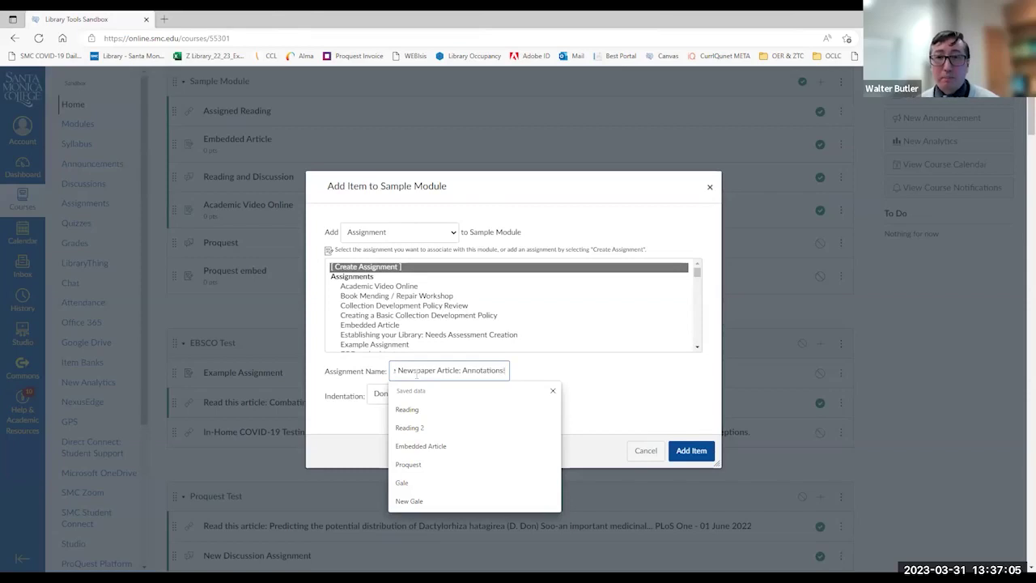
pyautogui.click(700, 451)
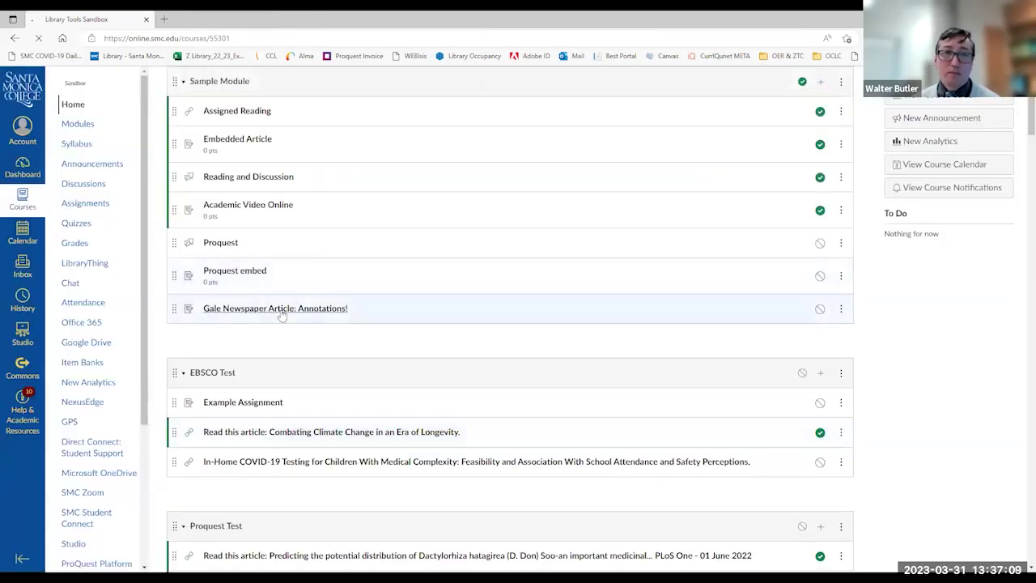
# Open the Gale Newspaper Article assignment for editing and enter the instructions "Read this article and then submit your annotations. .. . etc. ."
pyautogui.click(281, 311)
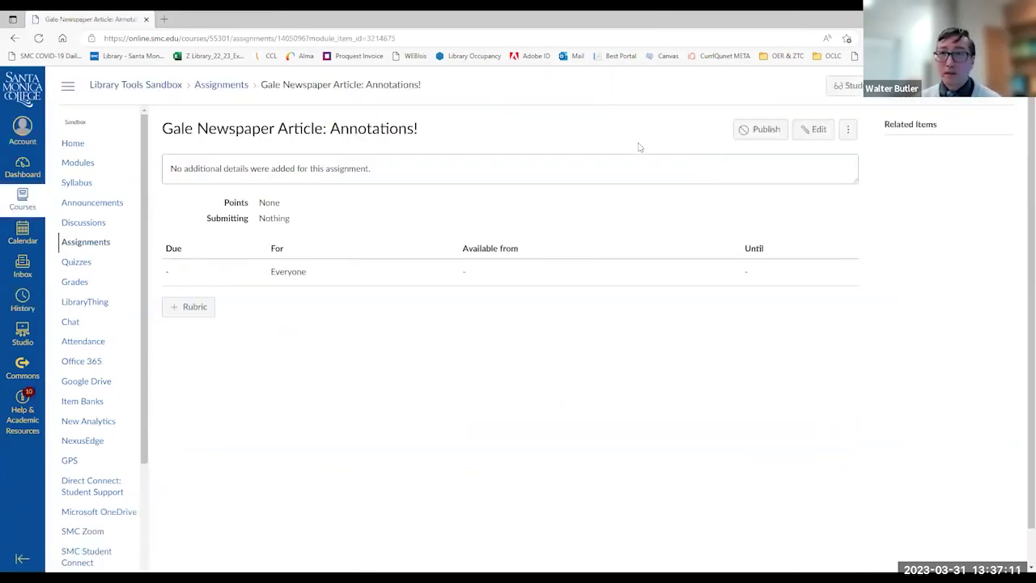
pyautogui.click(813, 130)
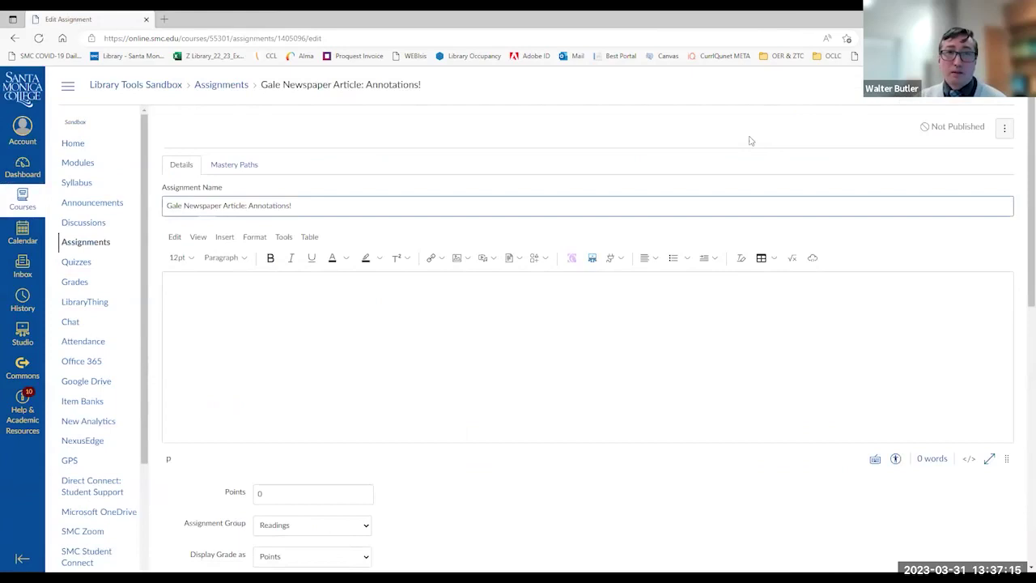
pyautogui.click(322, 291)
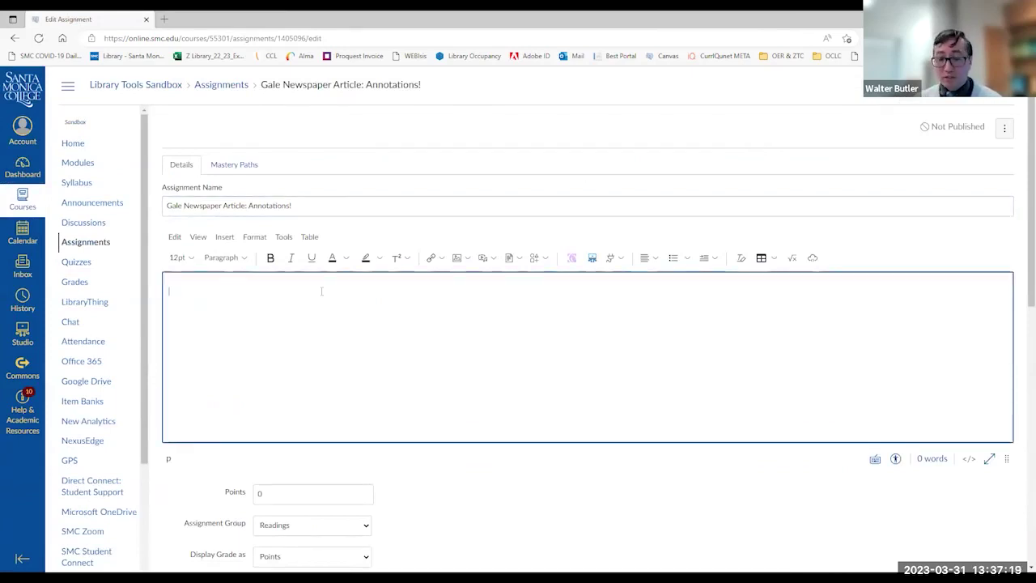
pyautogui.write('R')
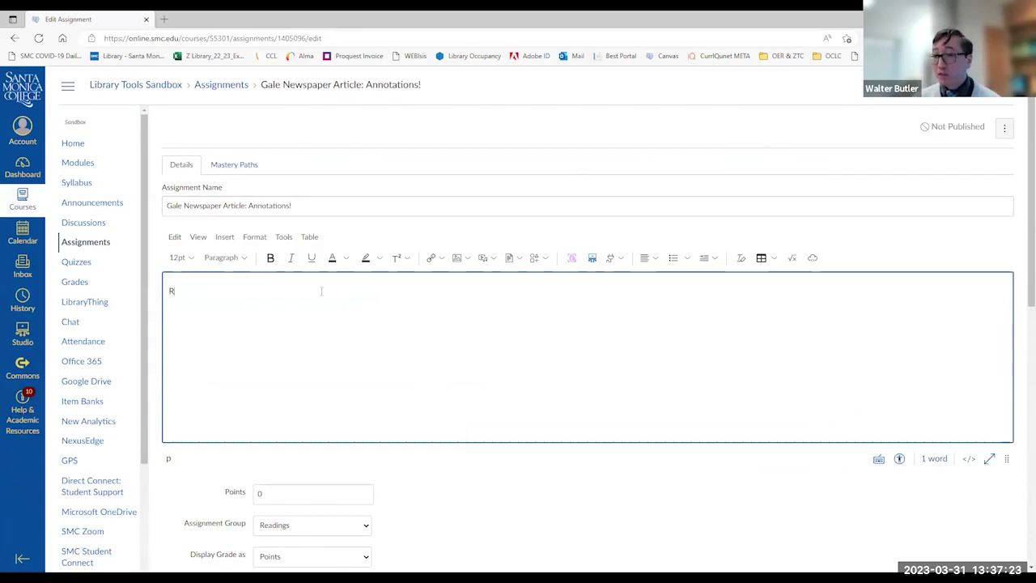
pyautogui.write('ead th')
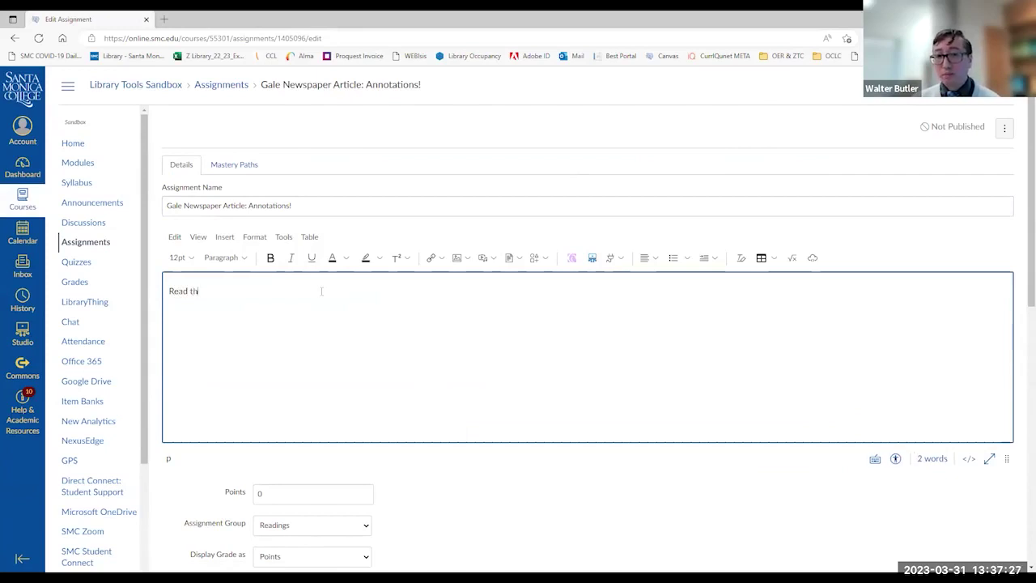
pyautogui.write('is article and then submi')
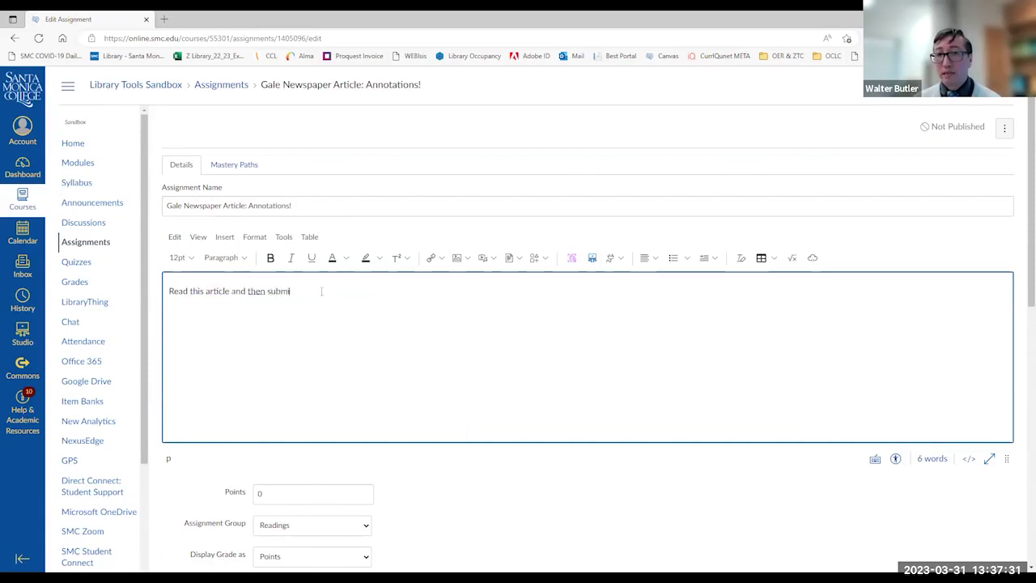
pyautogui.write('t your annotations')
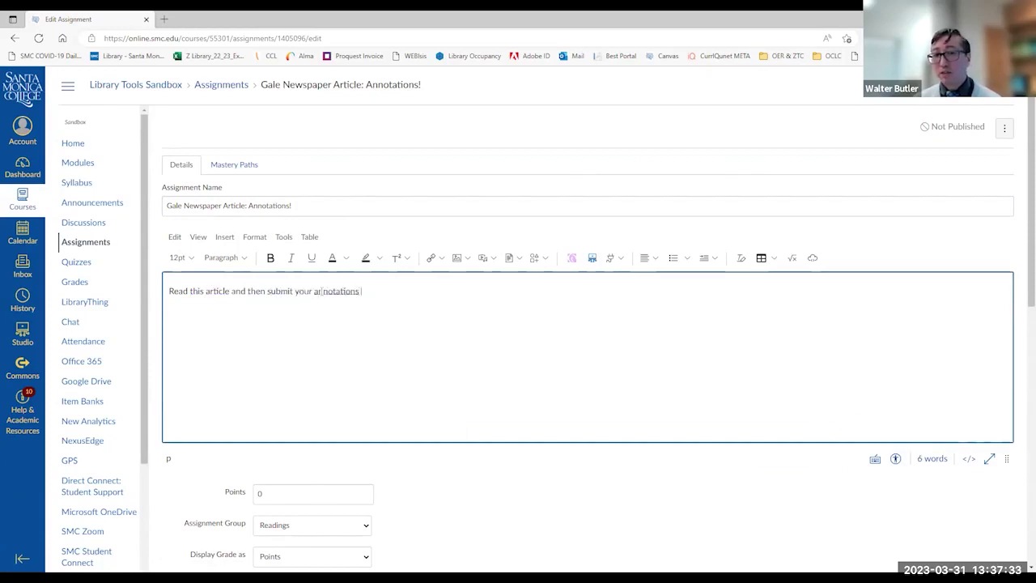
pyautogui.press('BackSpace')
pyautogui.press('BackSpace')
pyautogui.press('BackSpace')
pyautogui.press('BackSpace')
pyautogui.press('BackSpace')
pyautogui.write('. ... etc. .')
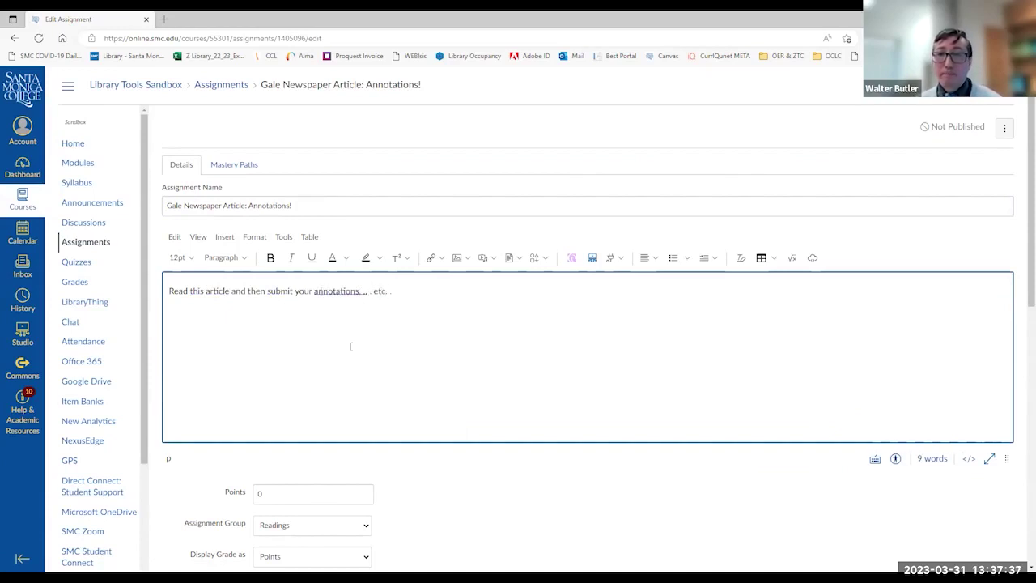
pyautogui.press('Return')
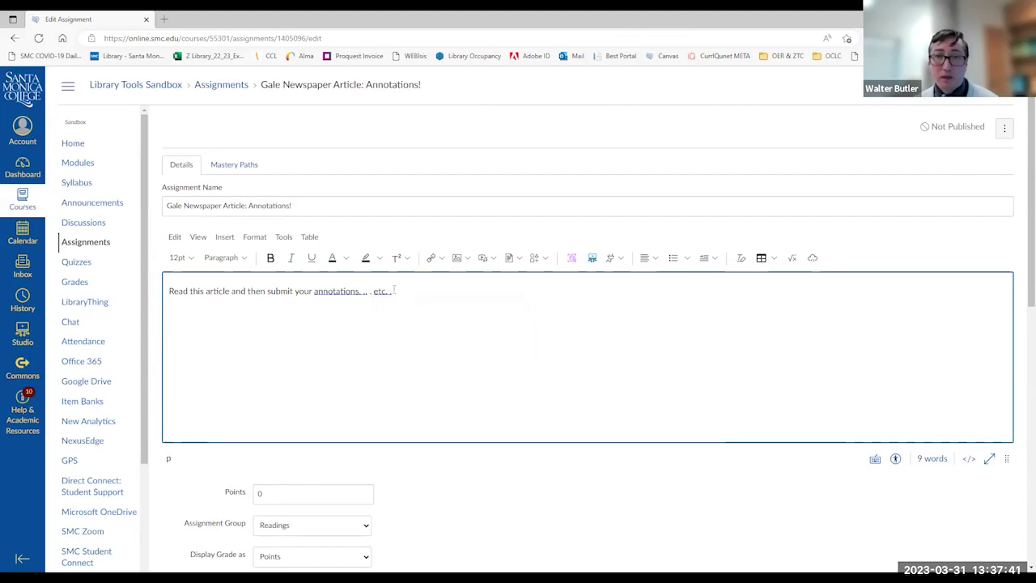
# Launch the Gale In Context: Opposing Viewpoints external tool from the assignment's content editor
pyautogui.click(621, 260)
pyautogui.click(648, 348)
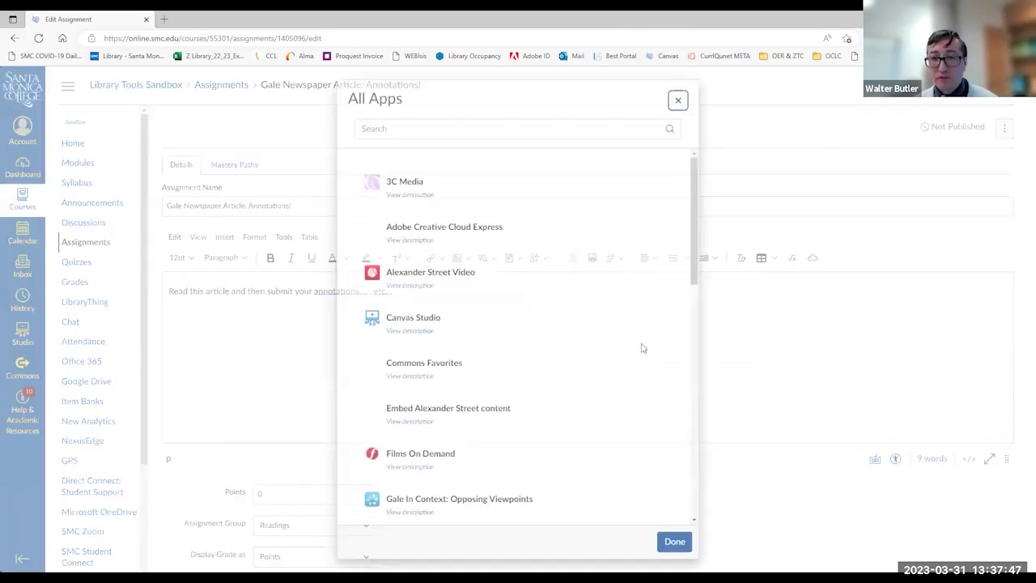
pyautogui.scroll(-3, 641, 348)
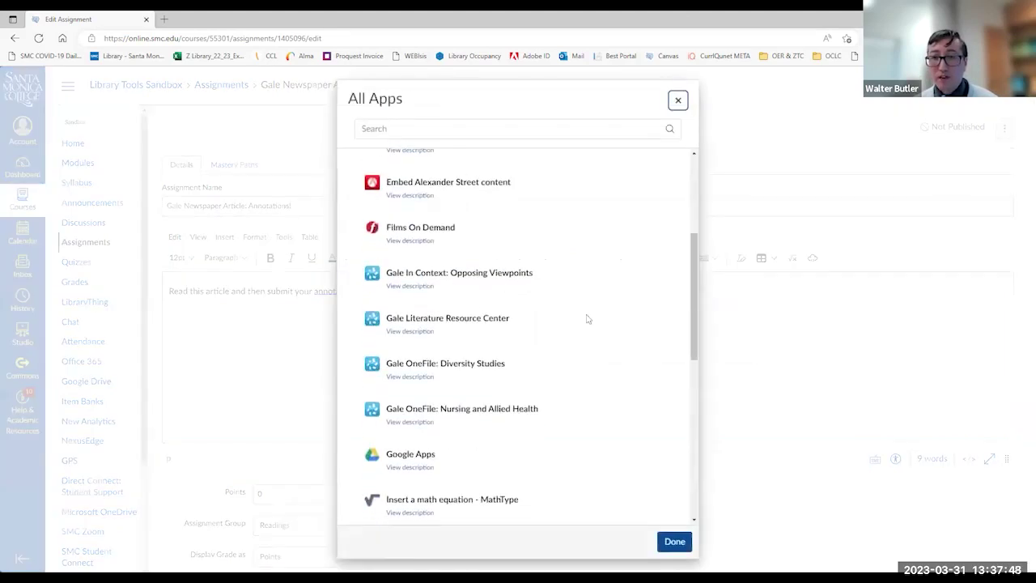
pyautogui.click(479, 276)
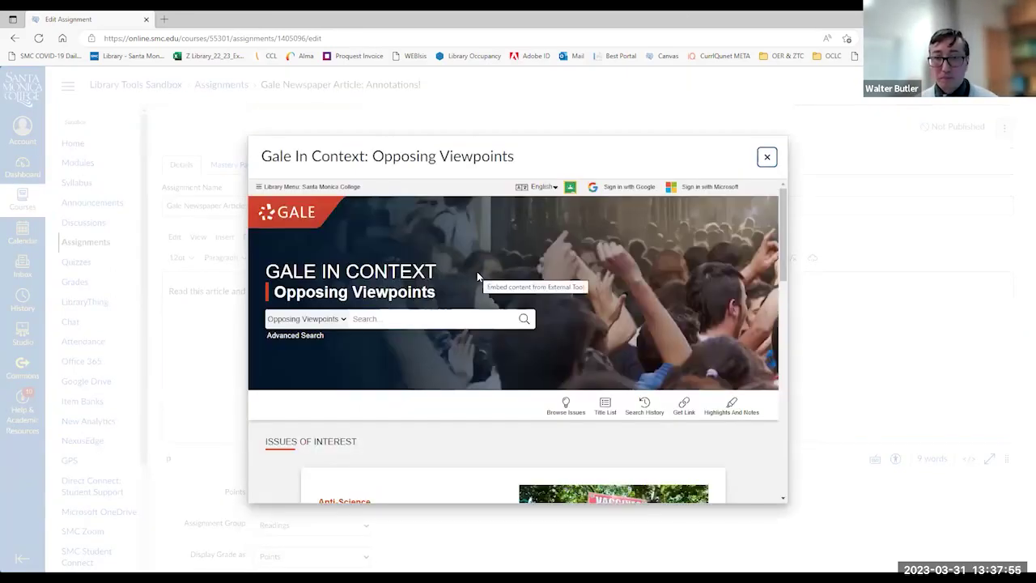
# Open the Anti-Science topic from Issues of Interest in Gale In Context: Opposing Viewpoints
pyautogui.scroll(-2, 510, 293)
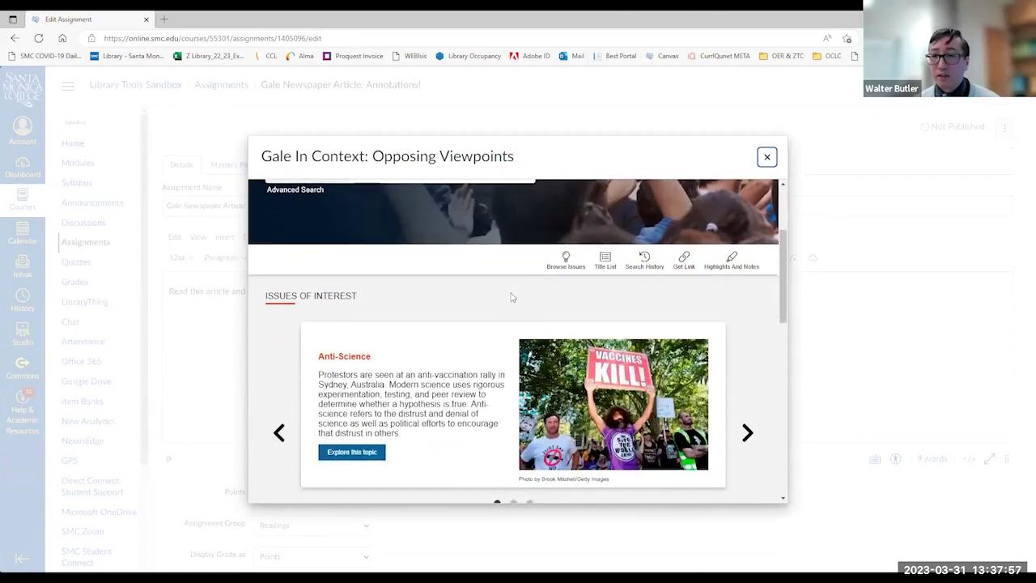
pyautogui.scroll(-1, 501, 296)
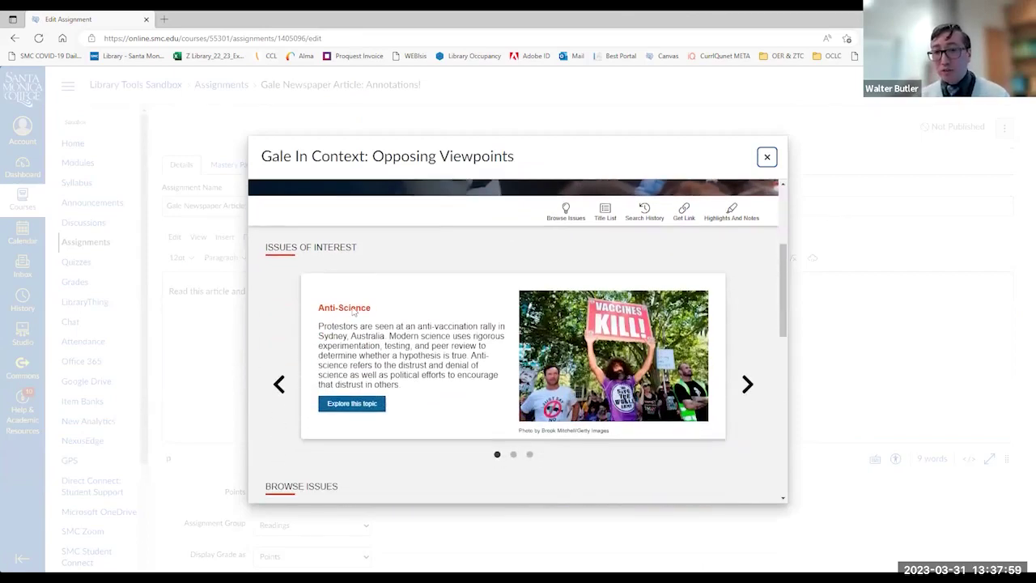
pyautogui.click(361, 403)
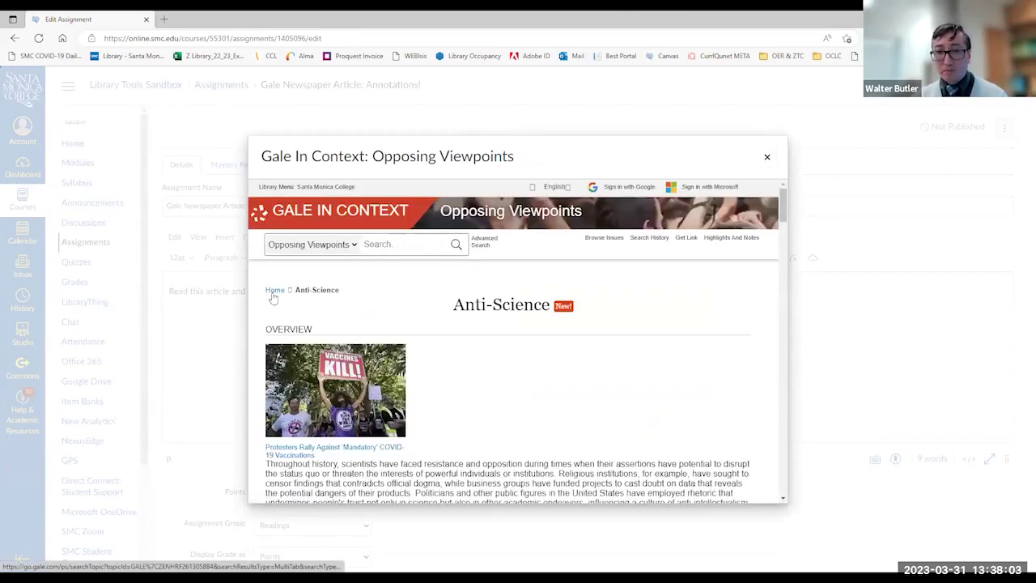
pyautogui.click(273, 293)
pyautogui.scroll(-4, 379, 324)
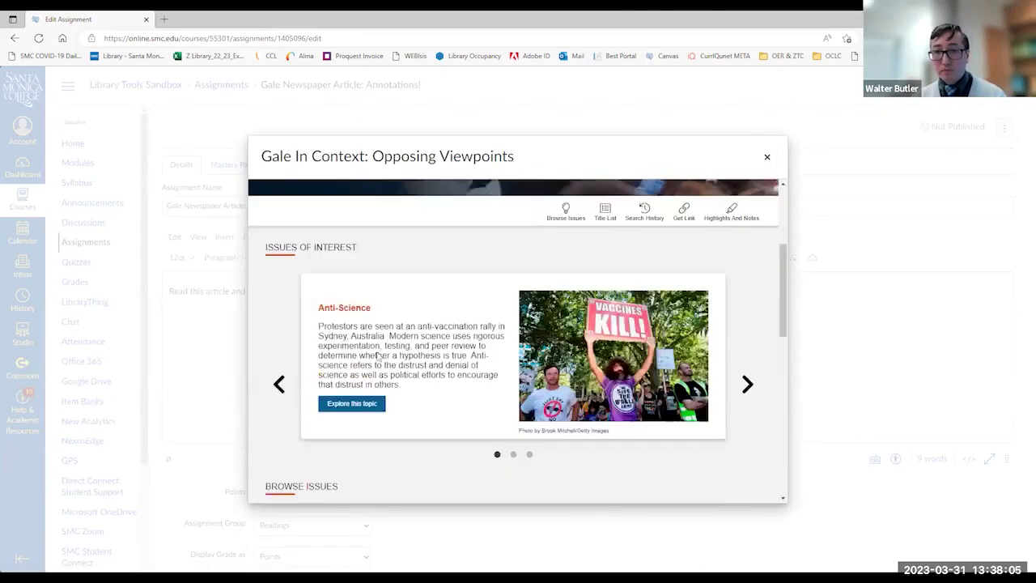
pyautogui.click(359, 405)
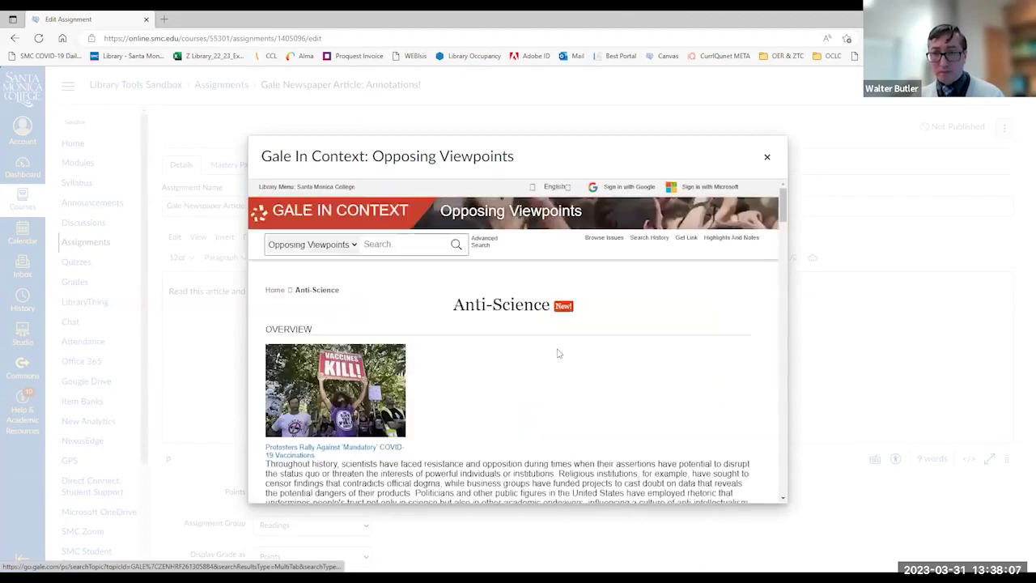
# Find the News article "Faced With TikTok Health Bunk, They Debunk." under the Anti-Science topic and embed the document in the assignment
pyautogui.scroll(-3, 556, 348)
pyautogui.scroll(-2, 557, 346)
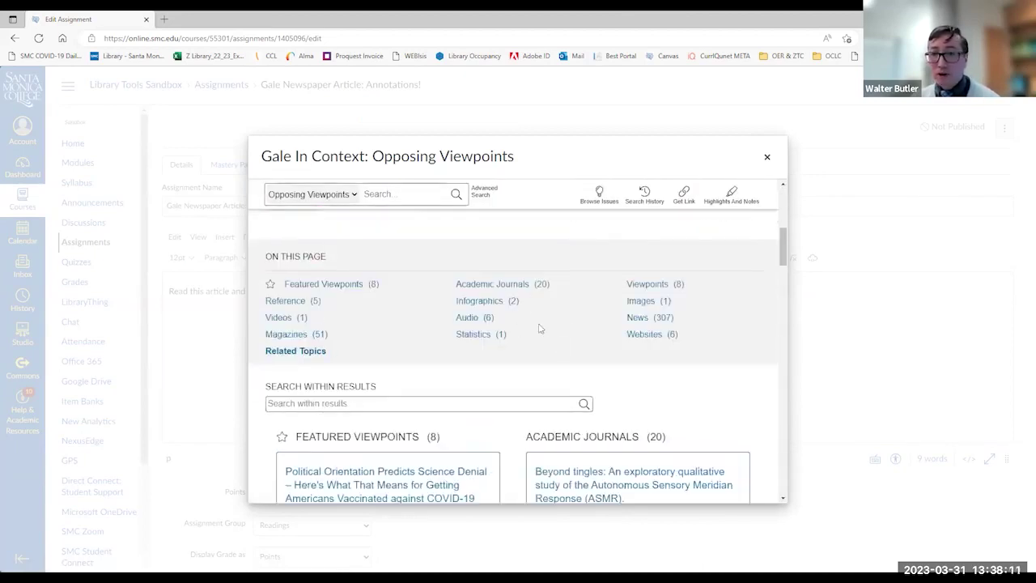
pyautogui.click(636, 318)
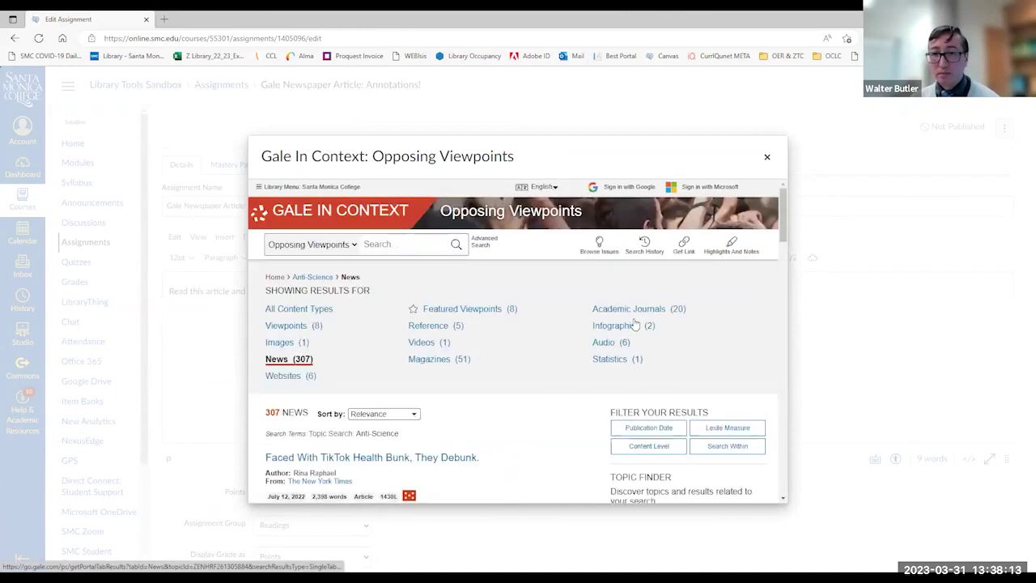
pyautogui.scroll(-3, 636, 324)
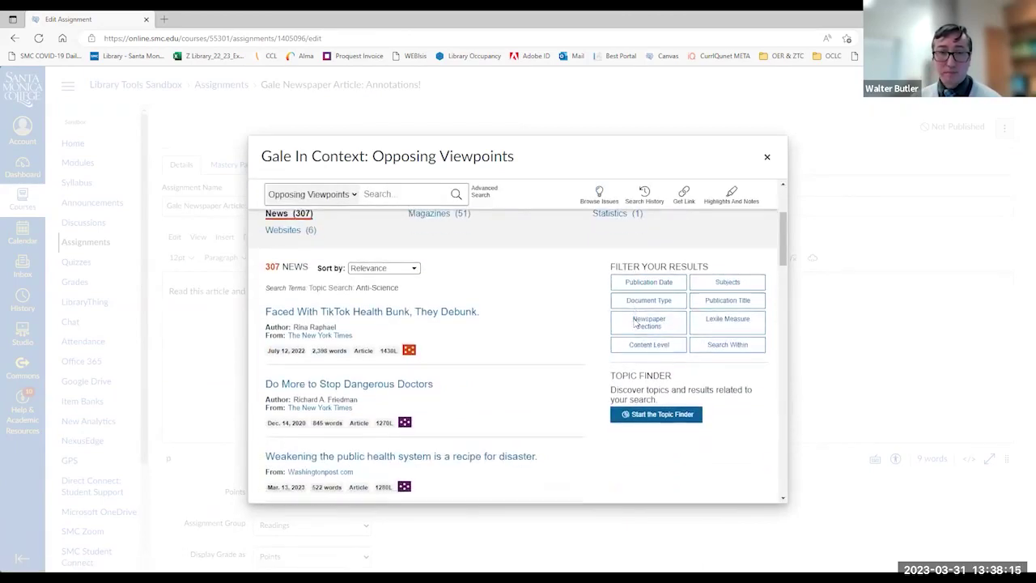
pyautogui.click(437, 314)
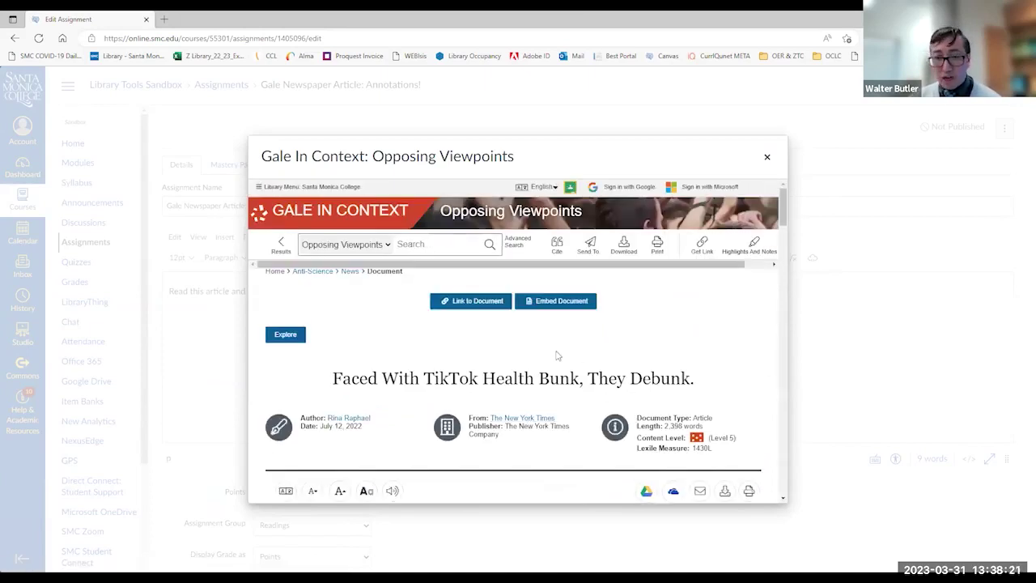
pyautogui.scroll(-1, 557, 355)
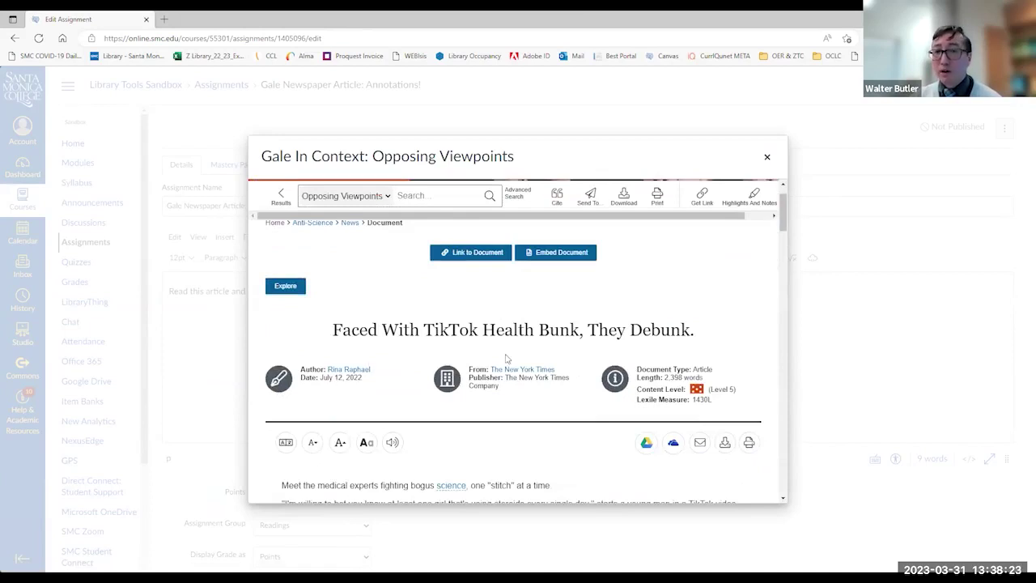
pyautogui.click(557, 258)
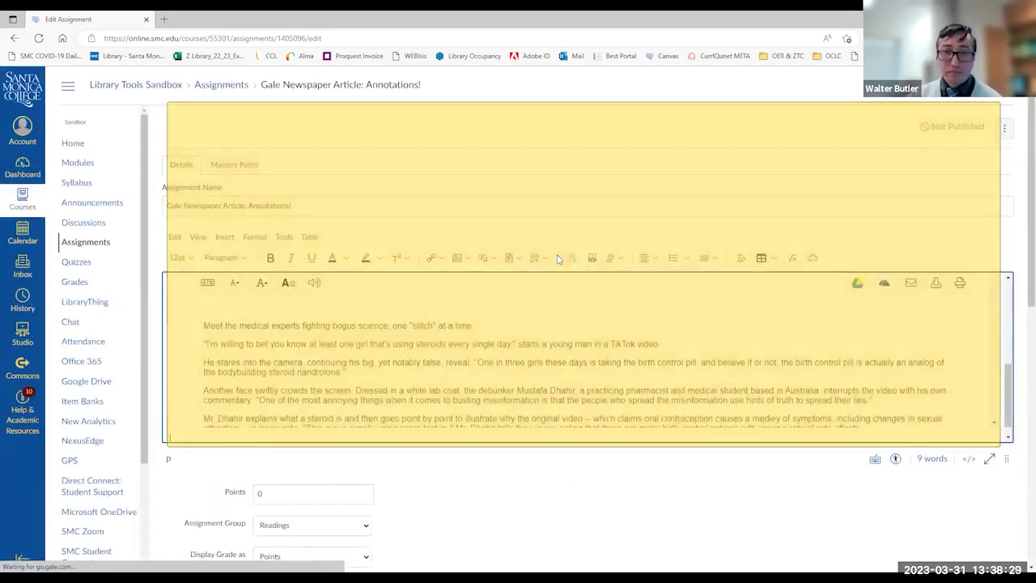
# Highlight the embedded article's paragraph starting "The work is often draining" in green and save the note "My annotation for this passage ..."
pyautogui.scroll(3, 468, 338)
pyautogui.scroll(2, 468, 338)
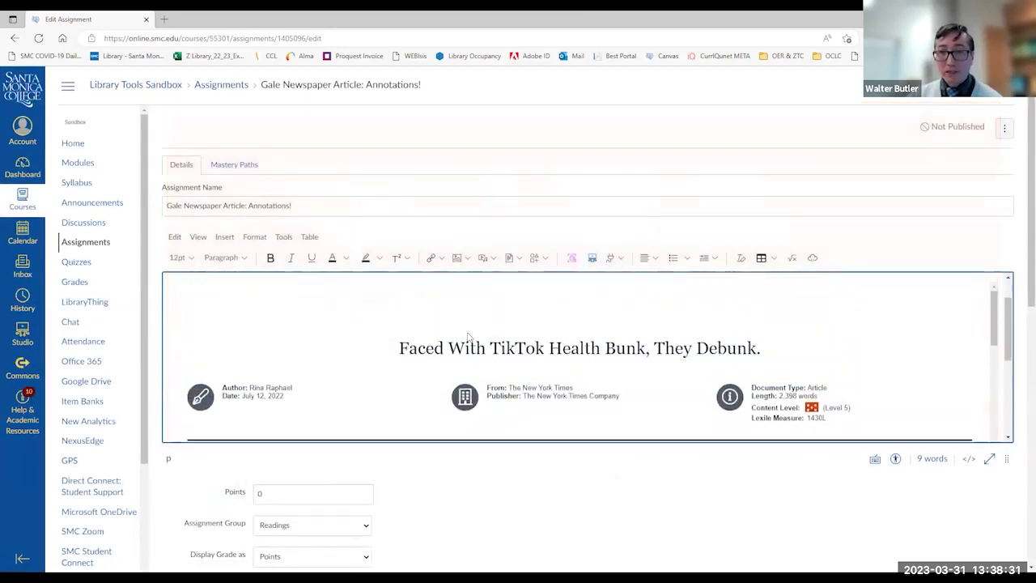
pyautogui.scroll(-10, 409, 348)
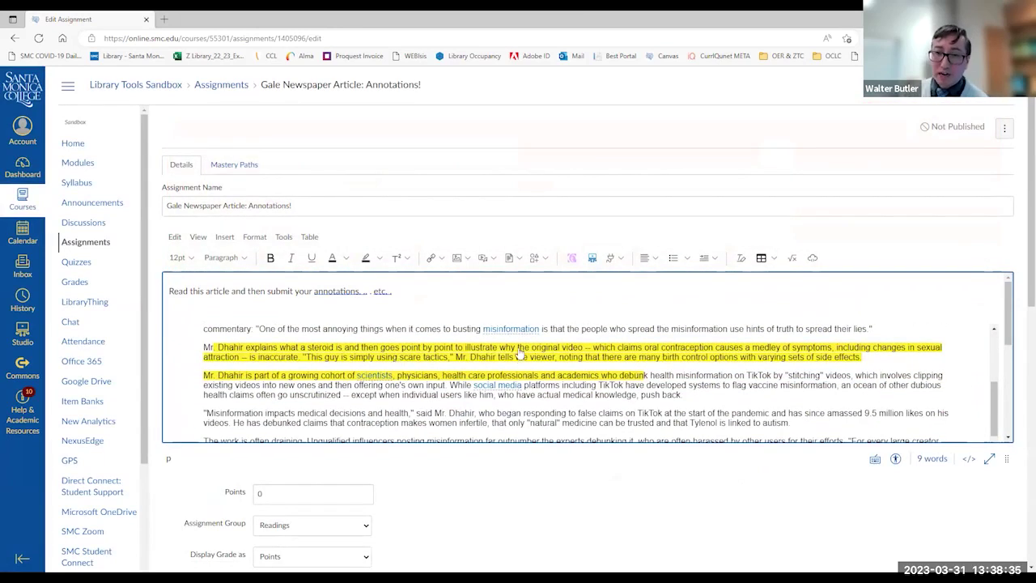
pyautogui.scroll(-3, 394, 358)
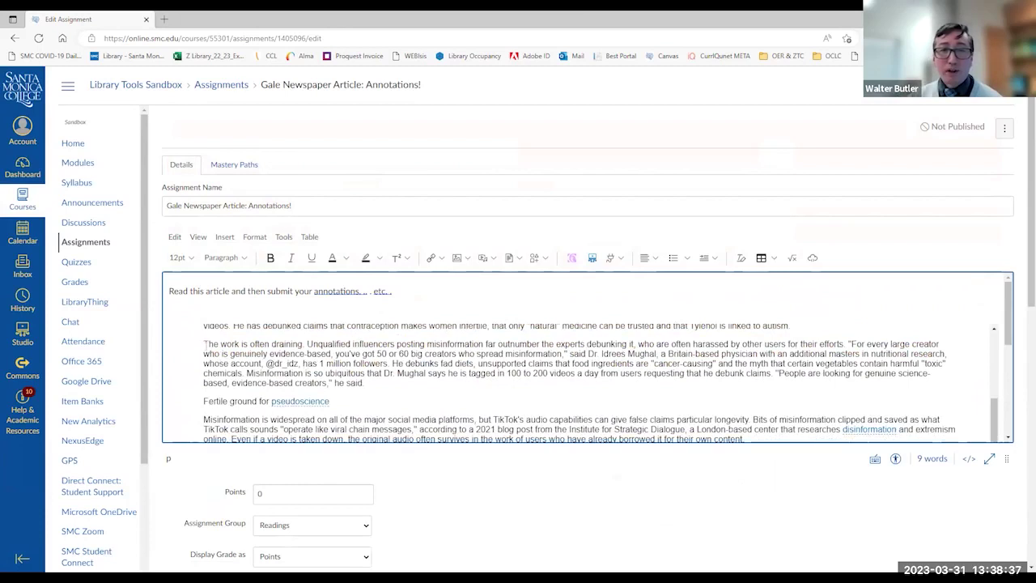
pyautogui.moveTo(207, 344)
pyautogui.mouseDown()
pyautogui.moveTo(729, 357)
pyautogui.moveTo(291, 365)
pyautogui.moveTo(365, 384)
pyautogui.mouseUp()
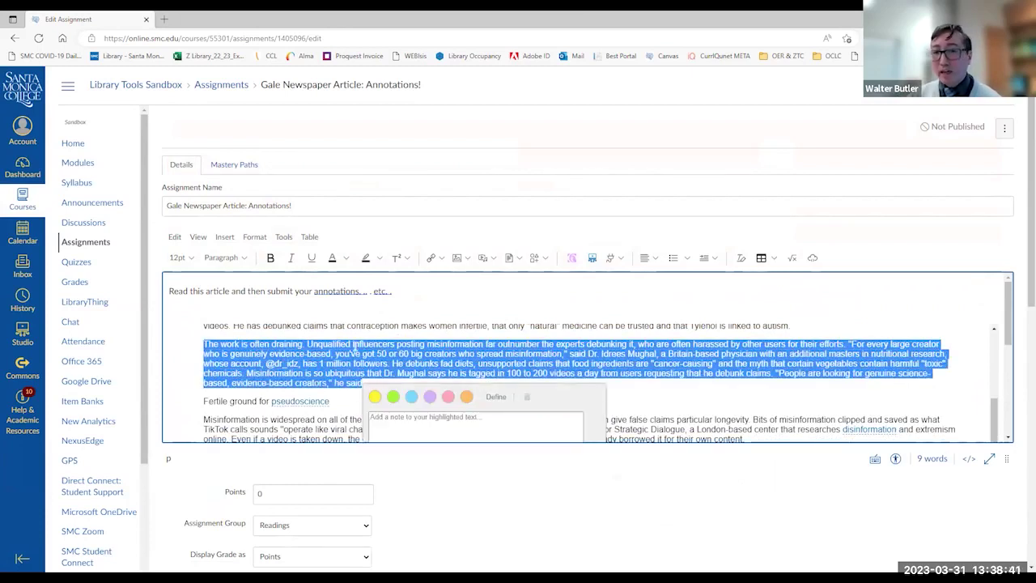
pyautogui.click(392, 397)
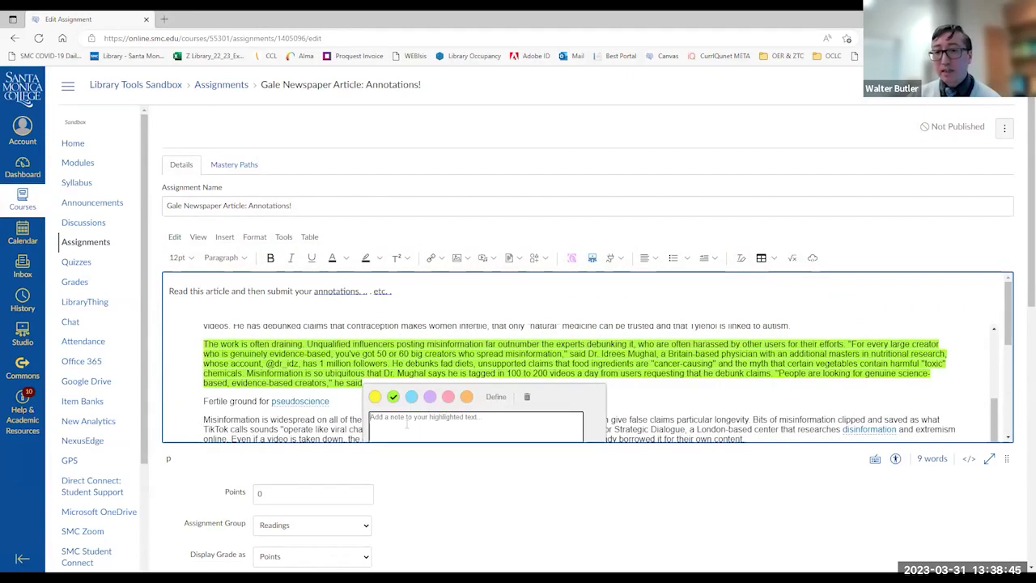
pyautogui.write('My annotation for this passage ...')
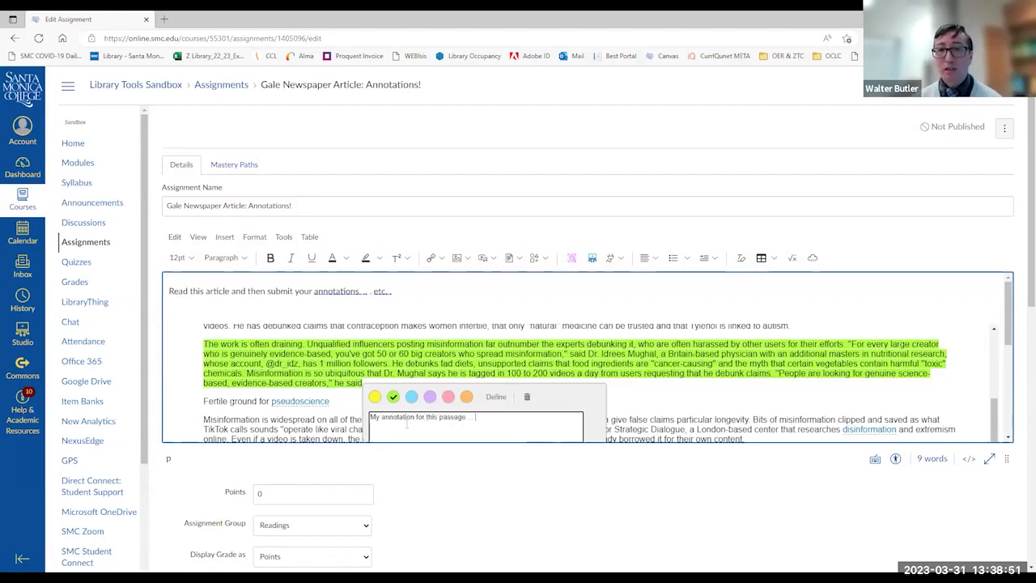
pyautogui.scroll(-1, 567, 411)
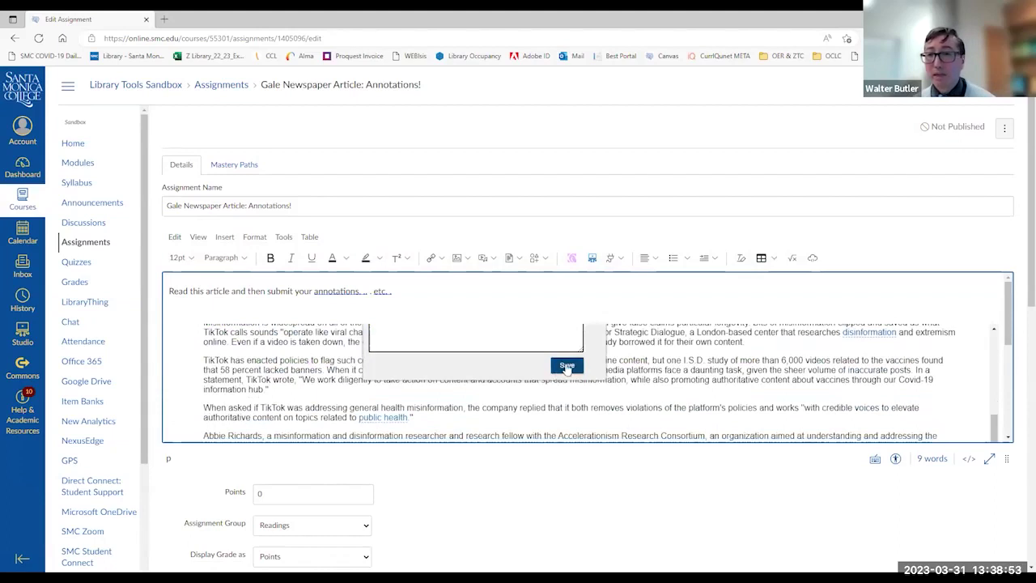
pyautogui.click(566, 366)
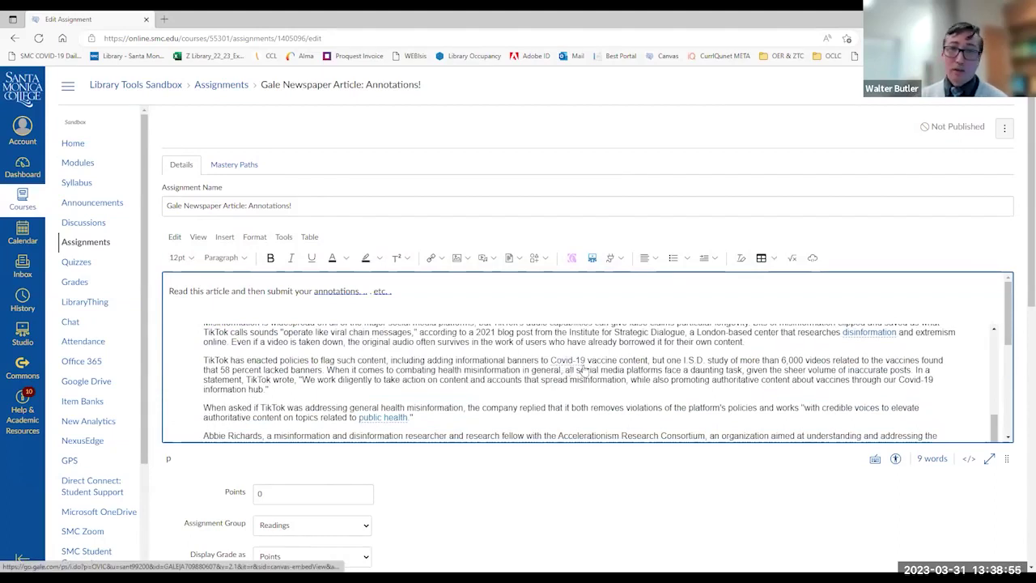
# Save the Gale Newspaper Article: Annotations! assignment and preview it in Student View
pyautogui.scroll(-10, 714, 421)
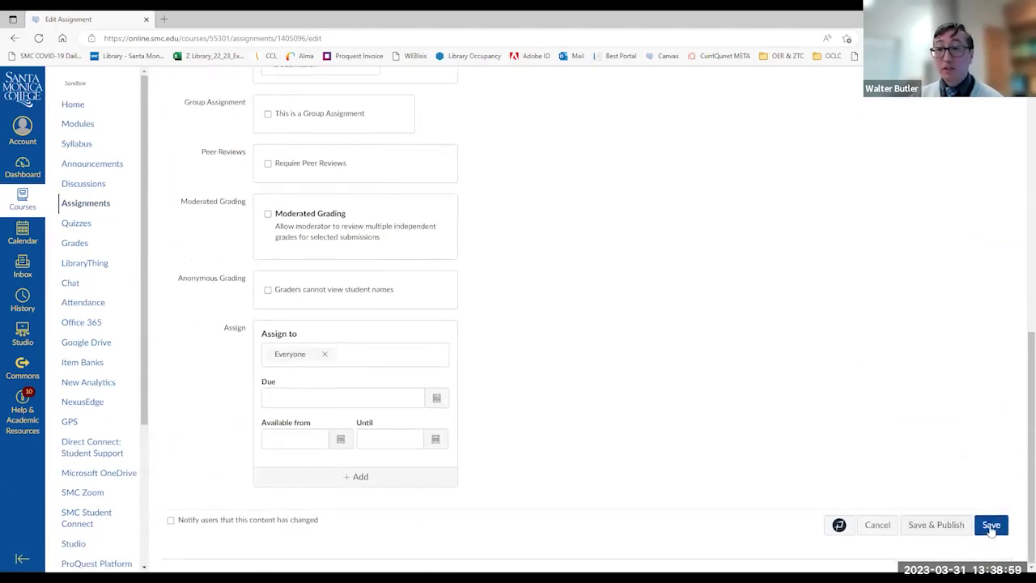
pyautogui.click(991, 525)
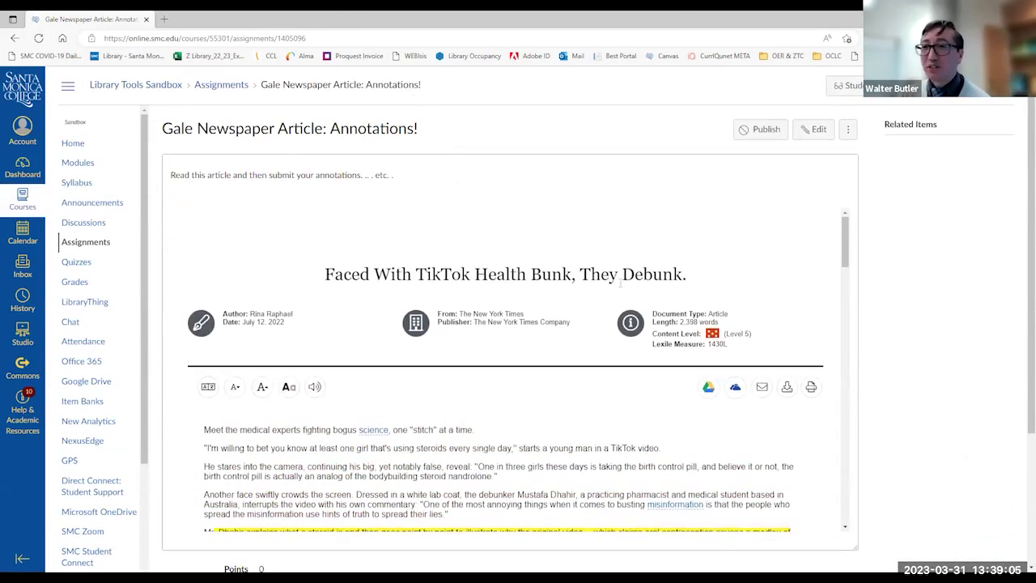
pyautogui.click(856, 87)
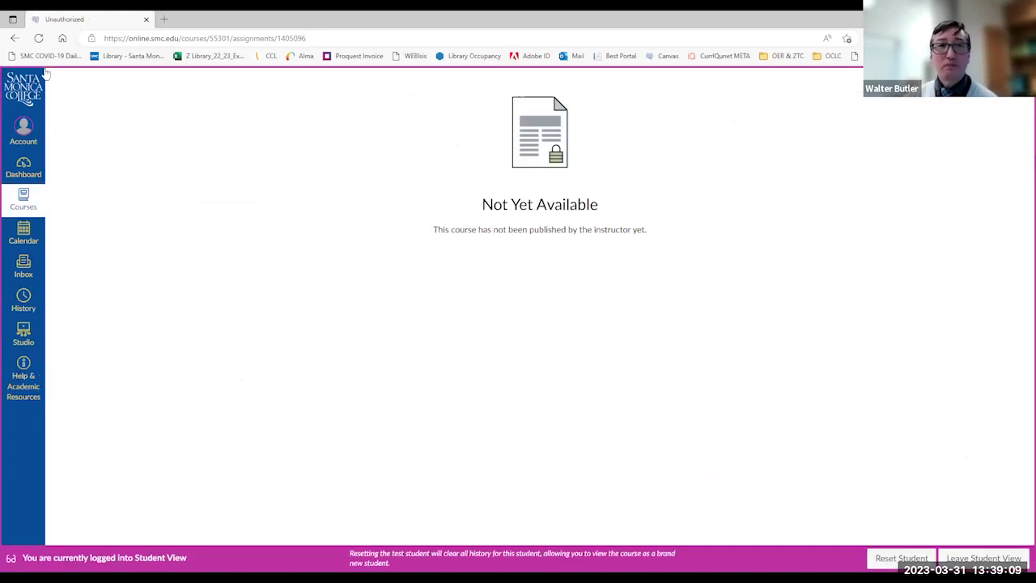
# Leave Student View to publish the assignment, and reopen the published assignment in Student View
pyautogui.click(15, 39)
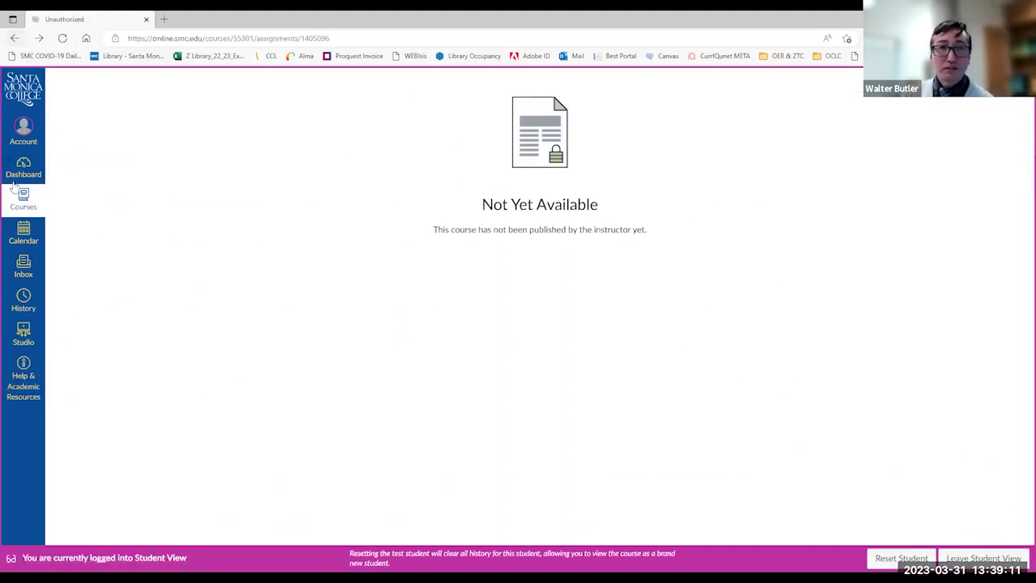
pyautogui.click(980, 558)
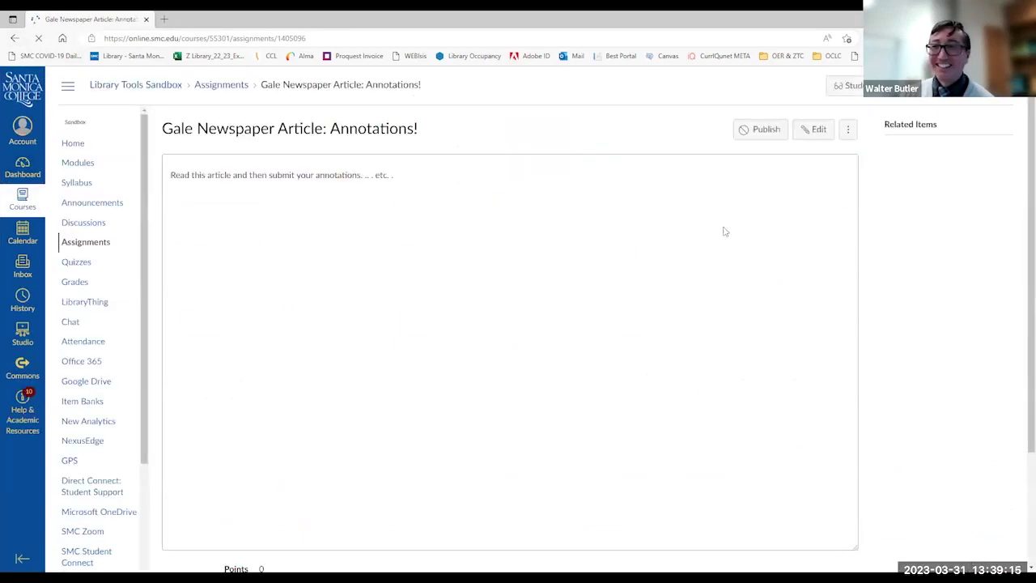
pyautogui.click(769, 136)
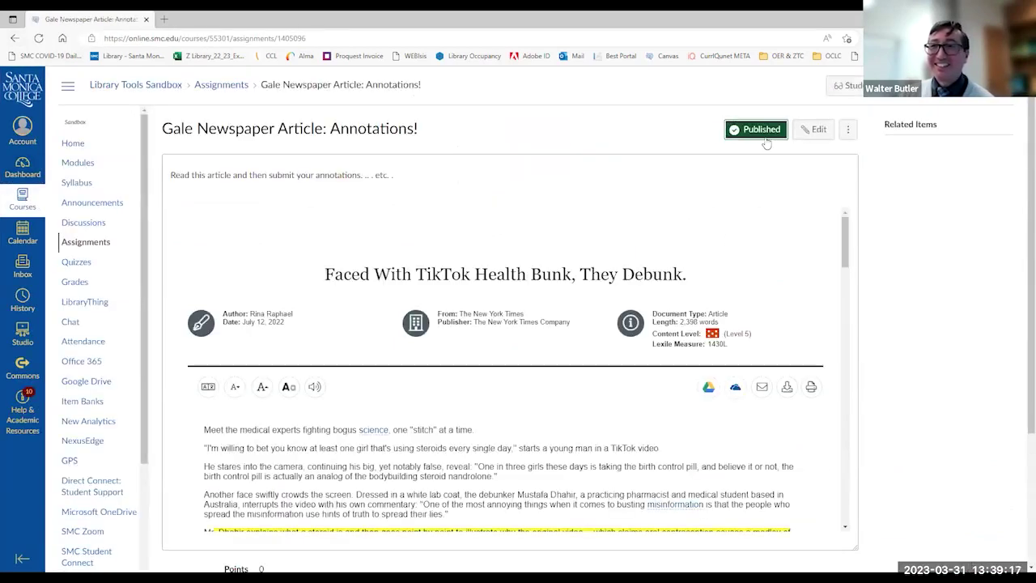
pyautogui.click(858, 87)
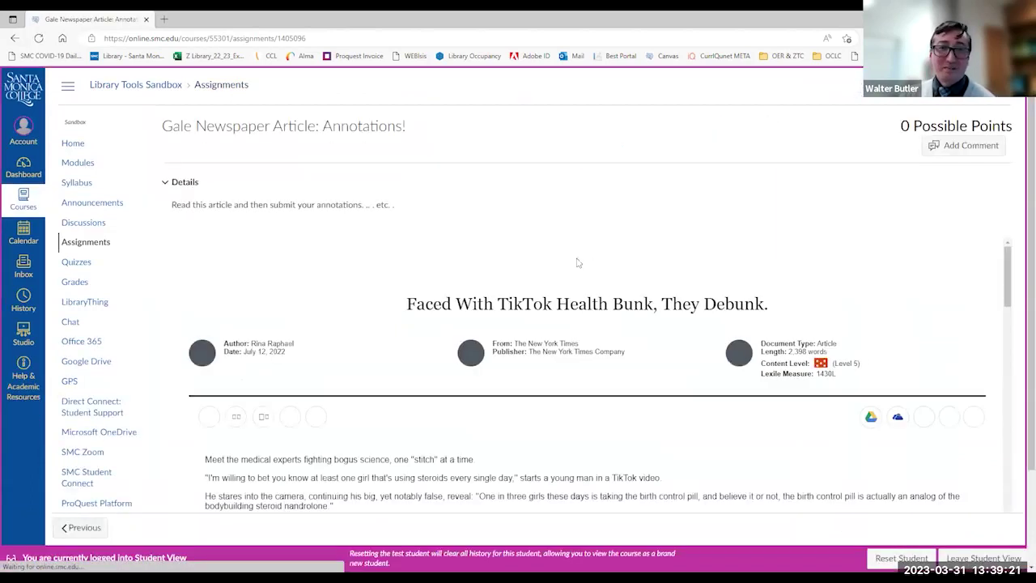
# As the test student, highlight the passage about TikTok enacting policies to flag content in green and save the note "Testing annotation"
pyautogui.scroll(-10, 574, 275)
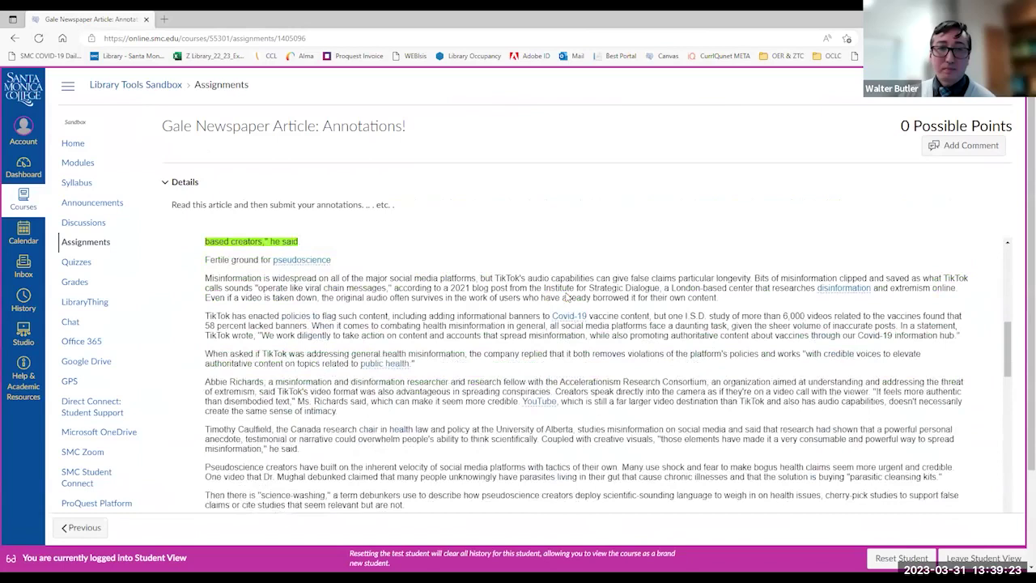
pyautogui.scroll(-1, 566, 298)
pyautogui.moveTo(215, 276)
pyautogui.mouseDown()
pyautogui.moveTo(955, 285)
pyautogui.moveTo(372, 294)
pyautogui.moveTo(386, 295)
pyautogui.mouseUp()
pyautogui.click(422, 309)
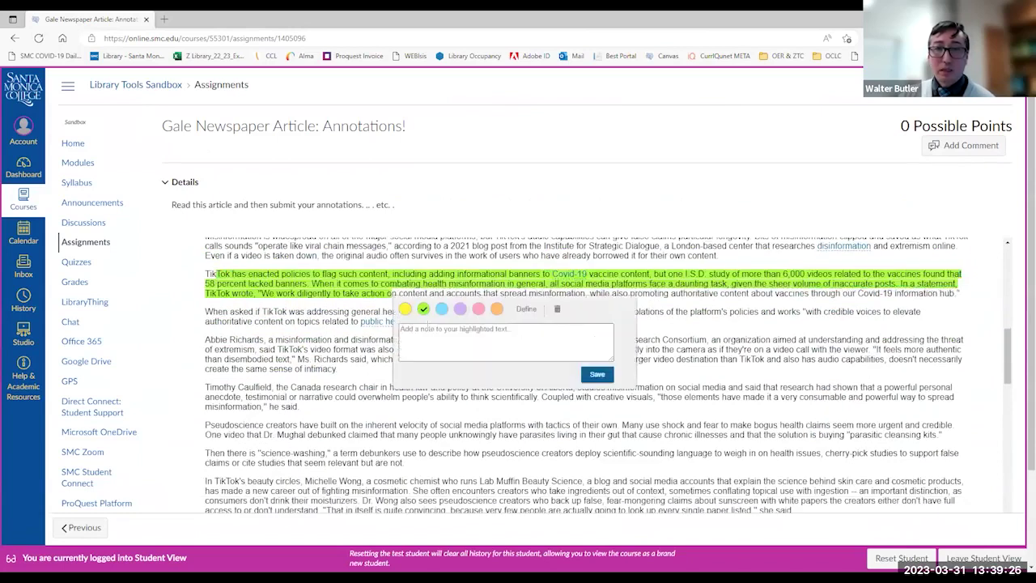
pyautogui.click(439, 343)
pyautogui.write('Iesting ann')
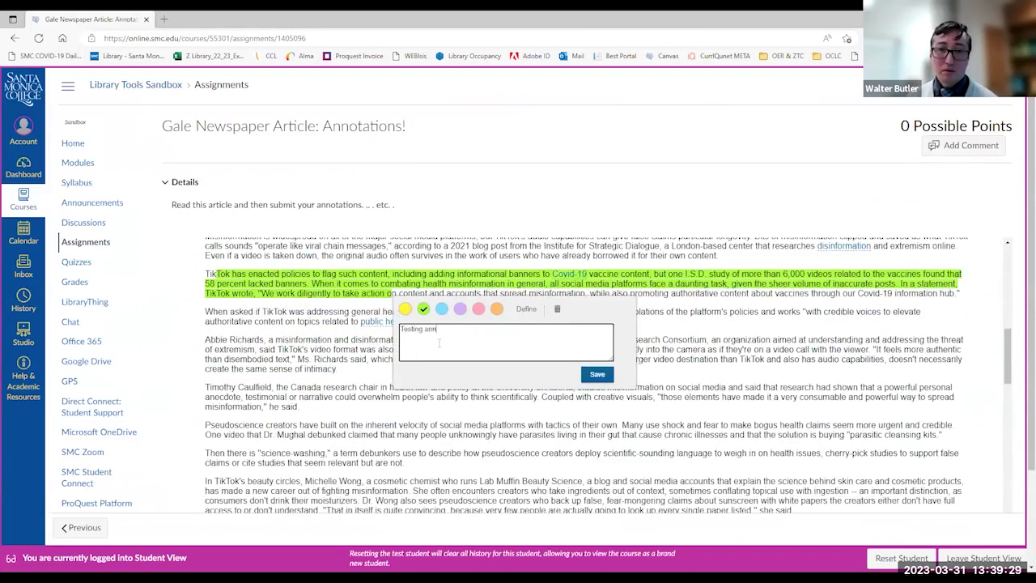
pyautogui.write('otation')
pyautogui.click(596, 374)
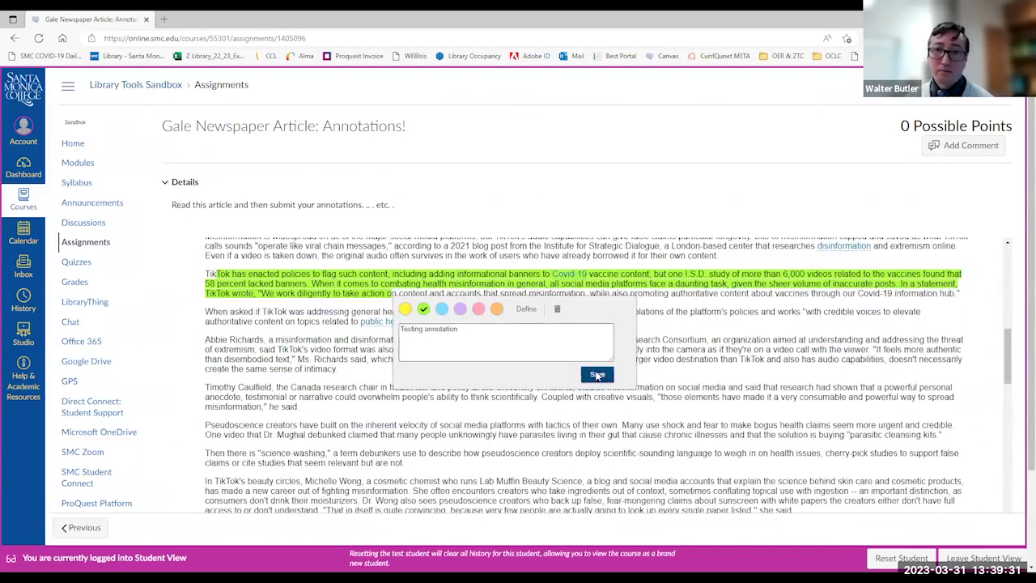
pyautogui.scroll(10, 599, 377)
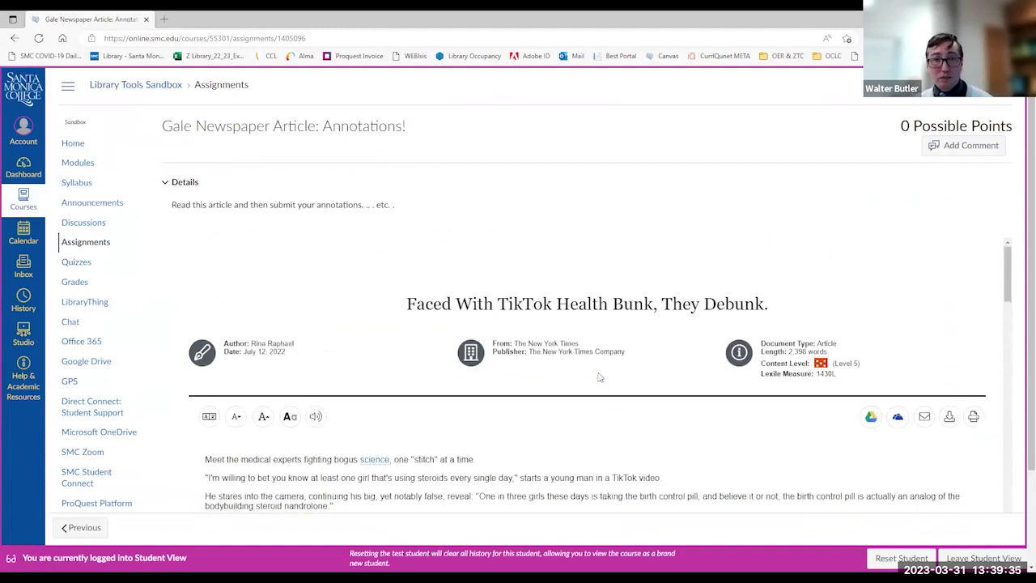
pyautogui.scroll(-2, 597, 378)
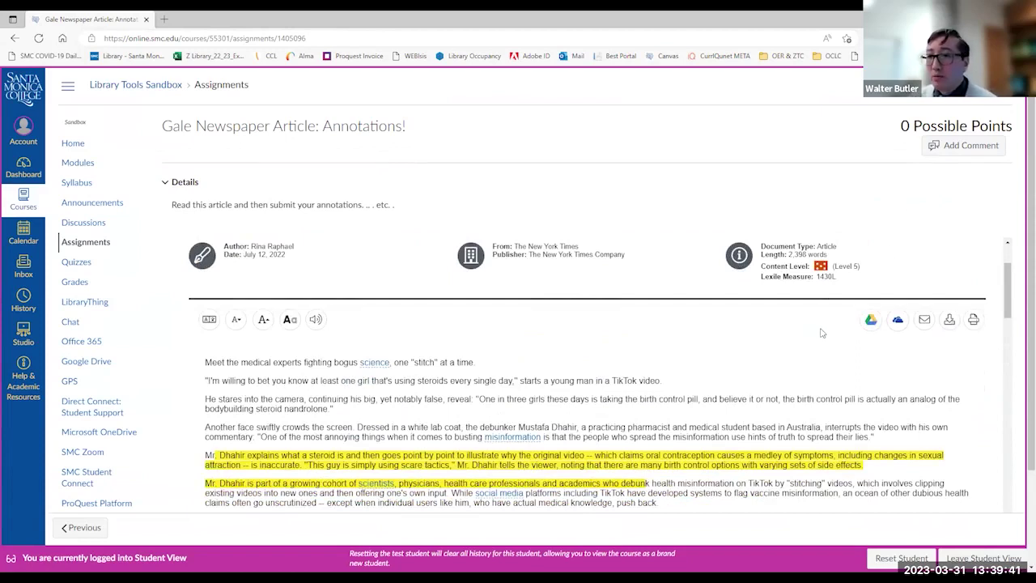
# Download the annotated article, open the PDF, and review its highlighted passages and the notes listed at the end
pyautogui.click(949, 321)
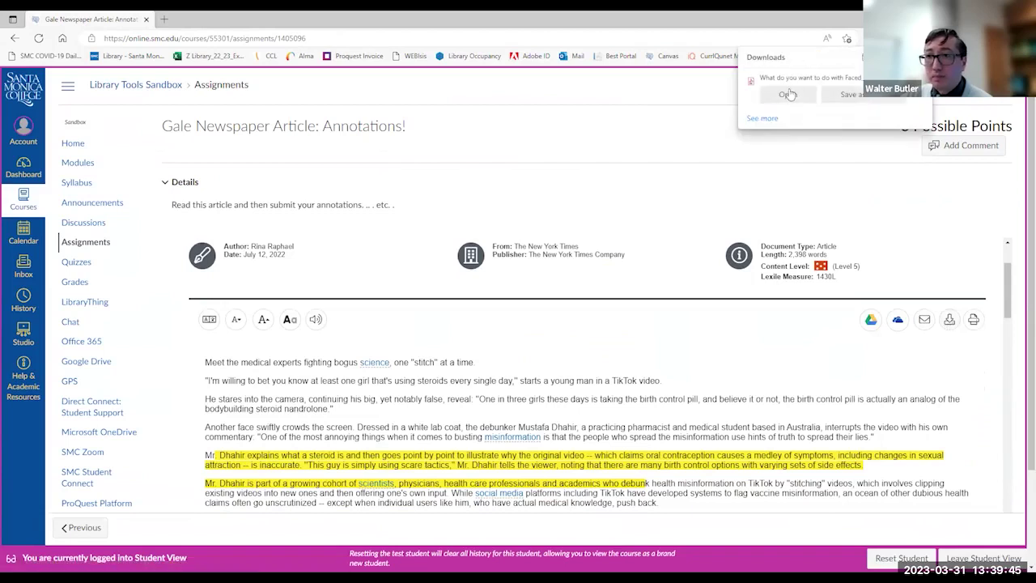
pyautogui.click(788, 94)
pyautogui.scroll(-5, 578, 246)
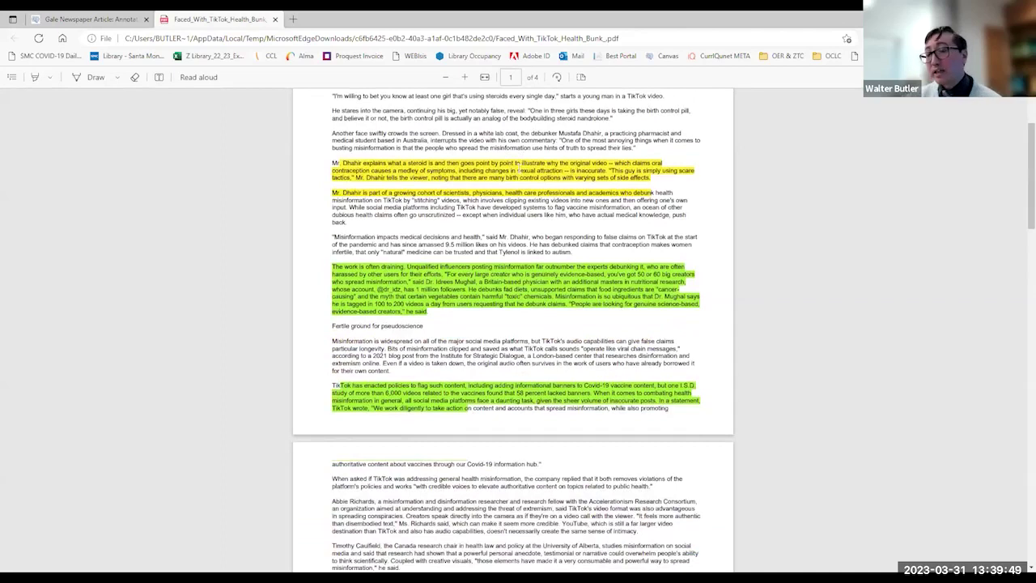
pyautogui.scroll(-3, 445, 241)
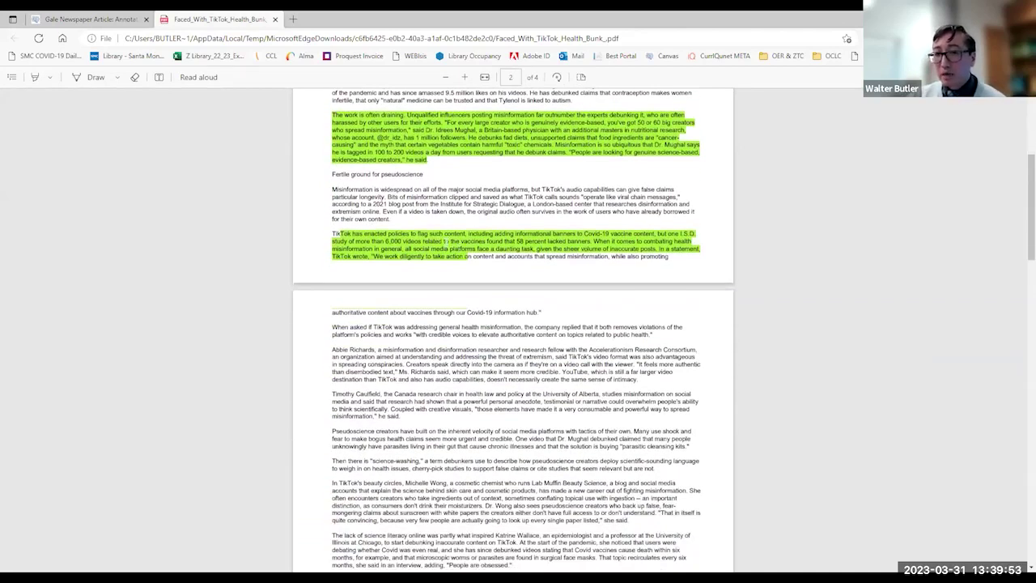
pyautogui.scroll(-20, 446, 241)
pyautogui.scroll(-7, 446, 243)
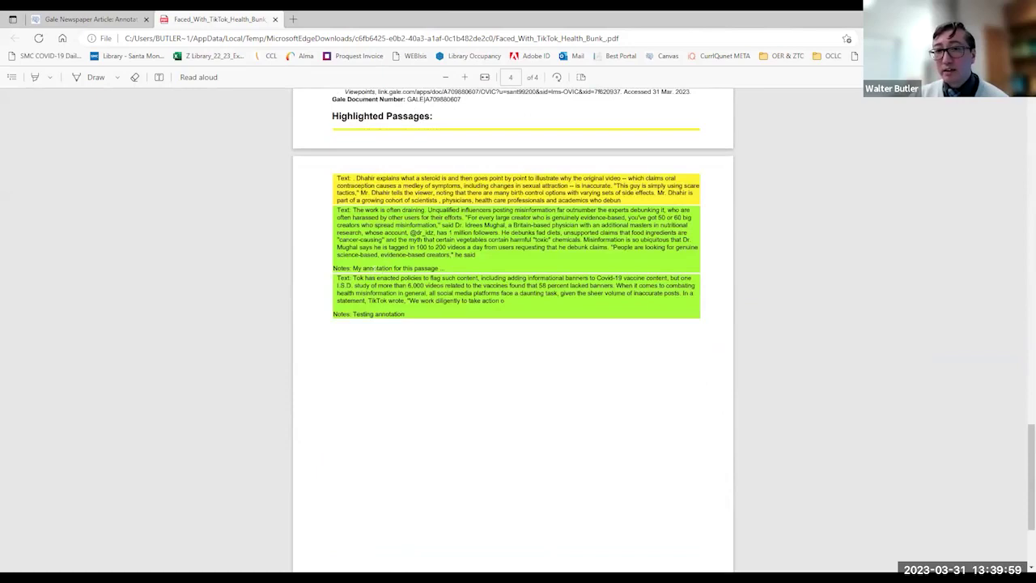
pyautogui.moveTo(349, 268); pyautogui.dragTo(439, 269)
pyautogui.moveTo(359, 314); pyautogui.dragTo(462, 326)
pyautogui.scroll(10, 469, 327)
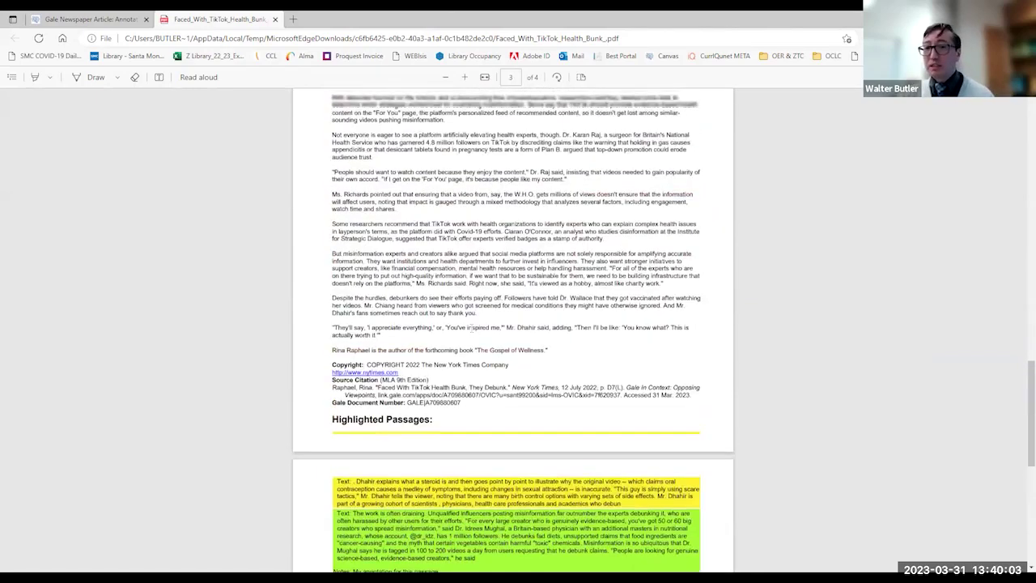
pyautogui.scroll(15, 469, 328)
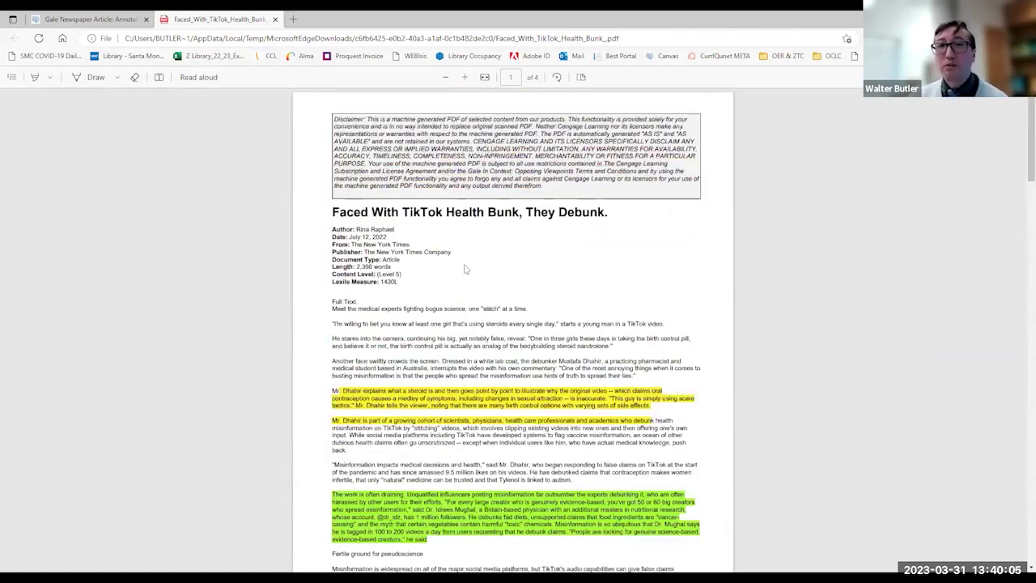
# Return to the Gale Newspaper Article: Annotations! assignment and look through the embedded article down to its source citation and export options
pyautogui.click(104, 20)
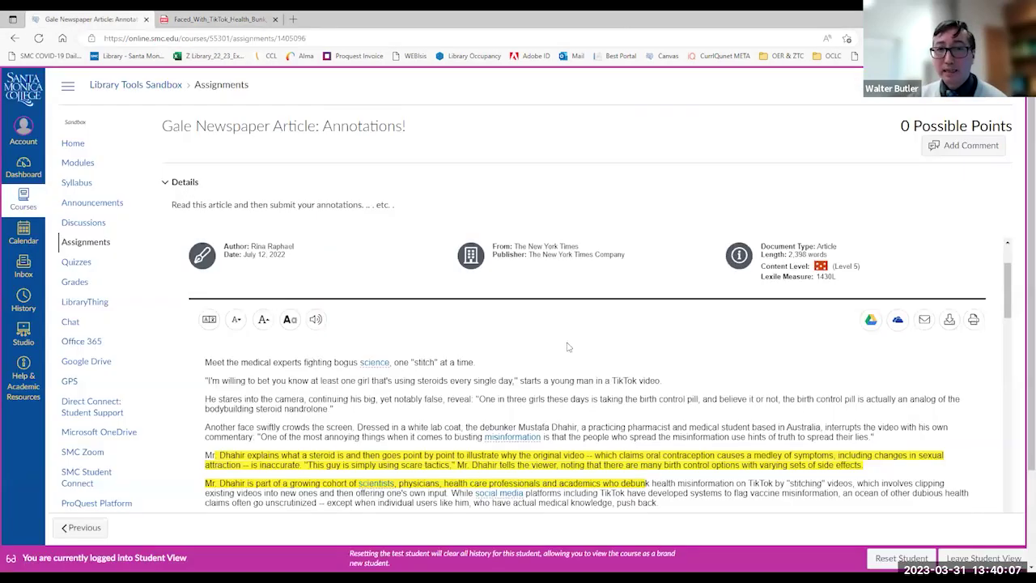
pyautogui.scroll(-10, 571, 346)
pyautogui.scroll(-10, 569, 346)
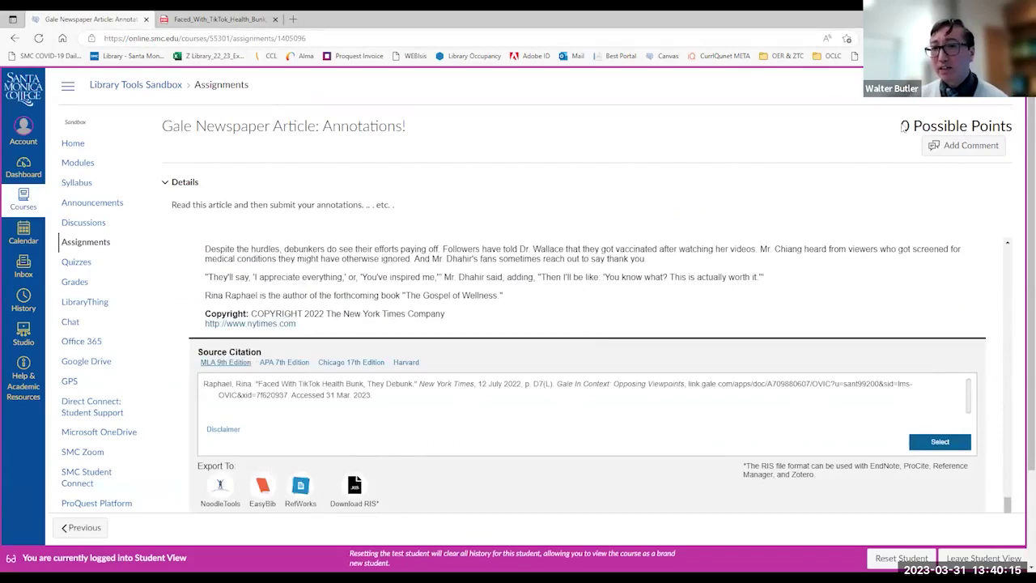
pyautogui.scroll(10, 887, 300)
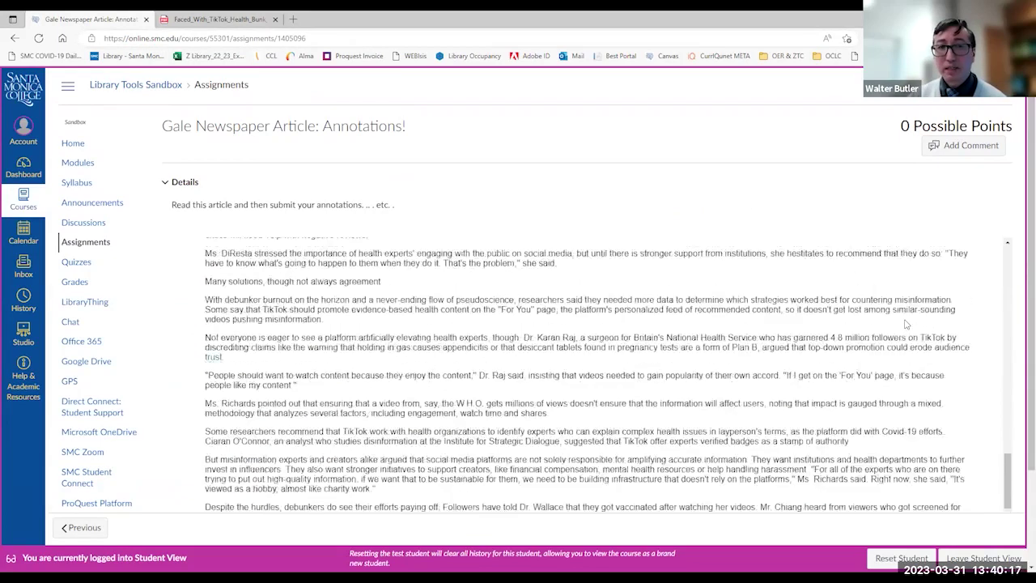
pyautogui.scroll(10, 907, 324)
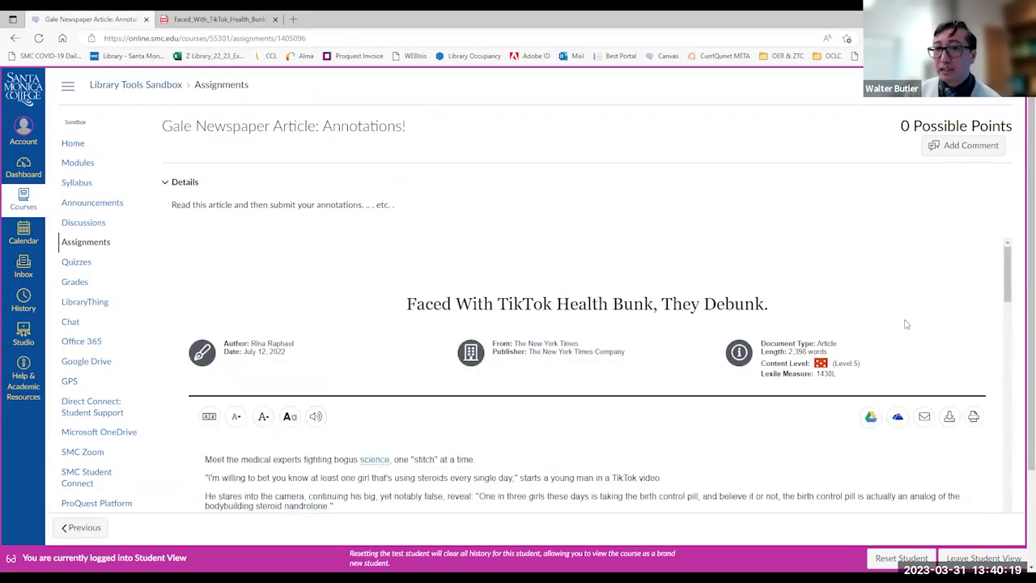